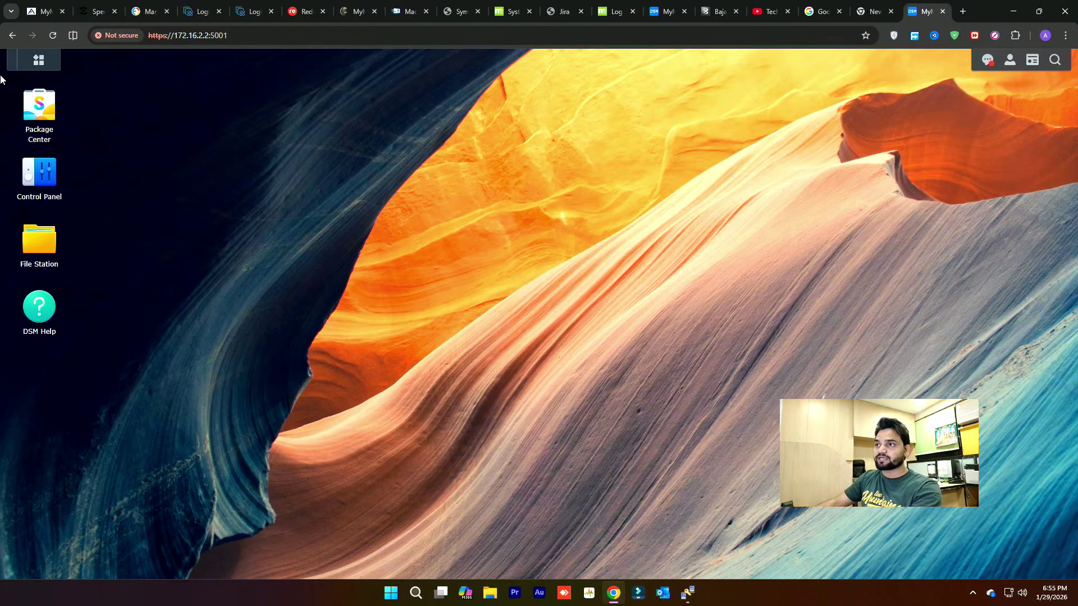
- Open Package Center and show the list of installed packages
{"action": "left_click", "coordinate": [43, 67]}
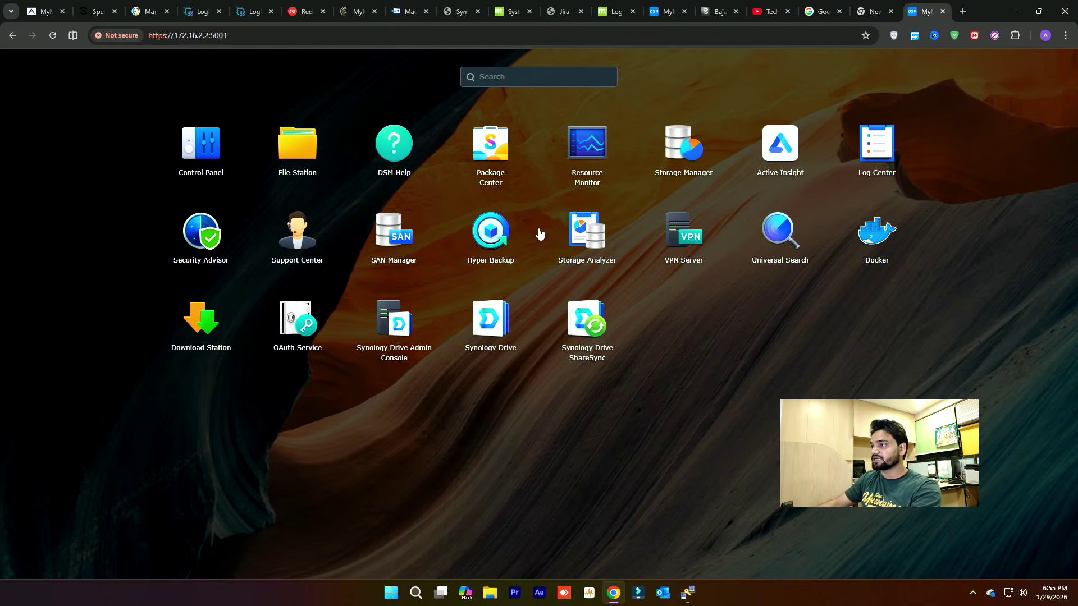
{"action": "left_click", "coordinate": [498, 152]}
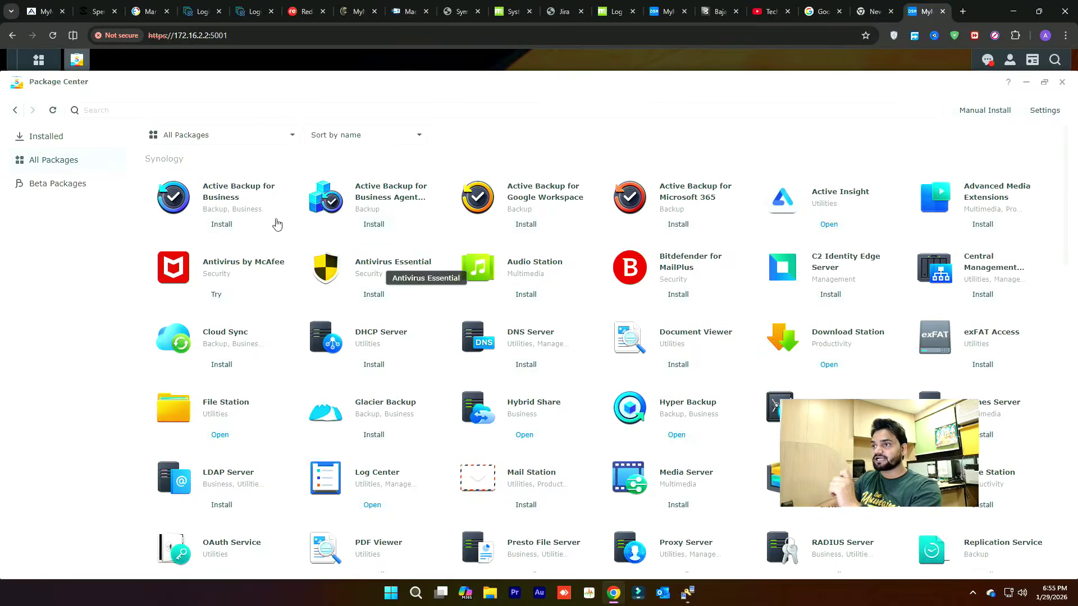
{"action": "left_click", "coordinate": [33, 136]}
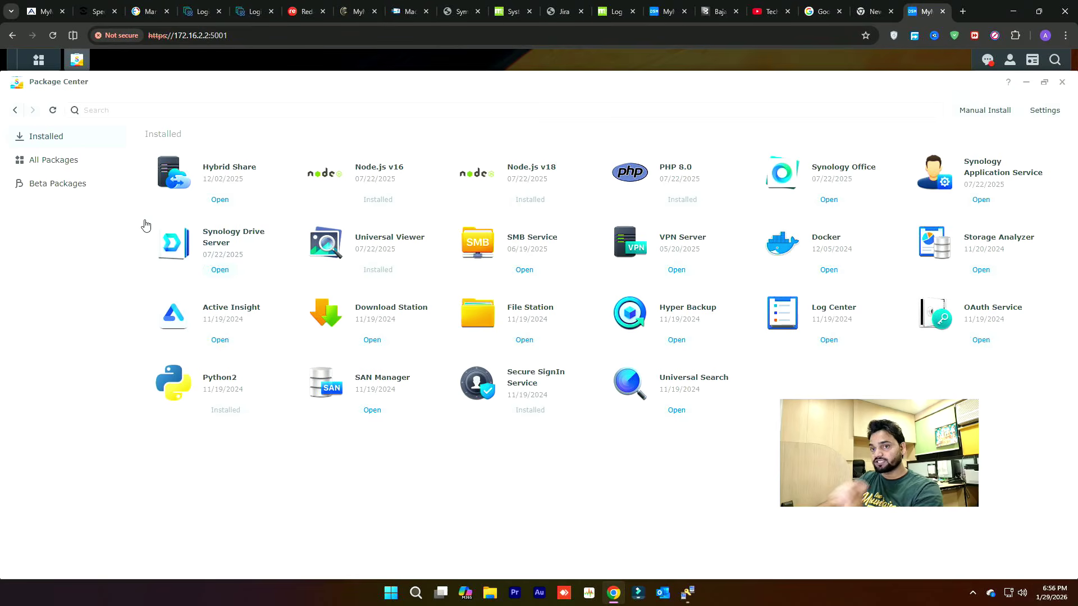
- Open the User & Group settings in Control Panel and start creating a new user
{"action": "left_click", "coordinate": [38, 59]}
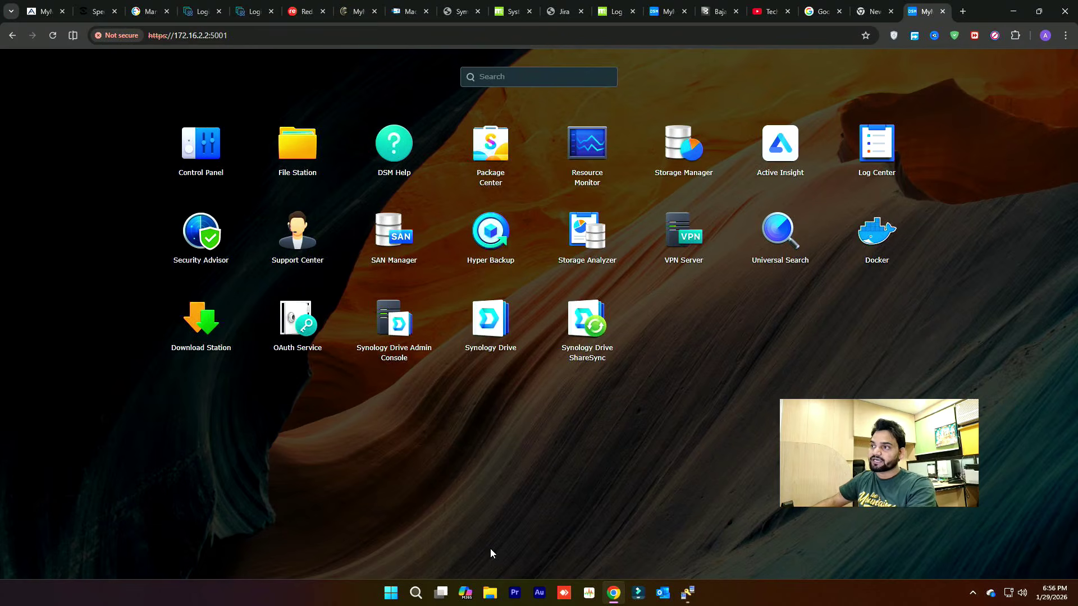
{"action": "left_click", "coordinate": [199, 147]}
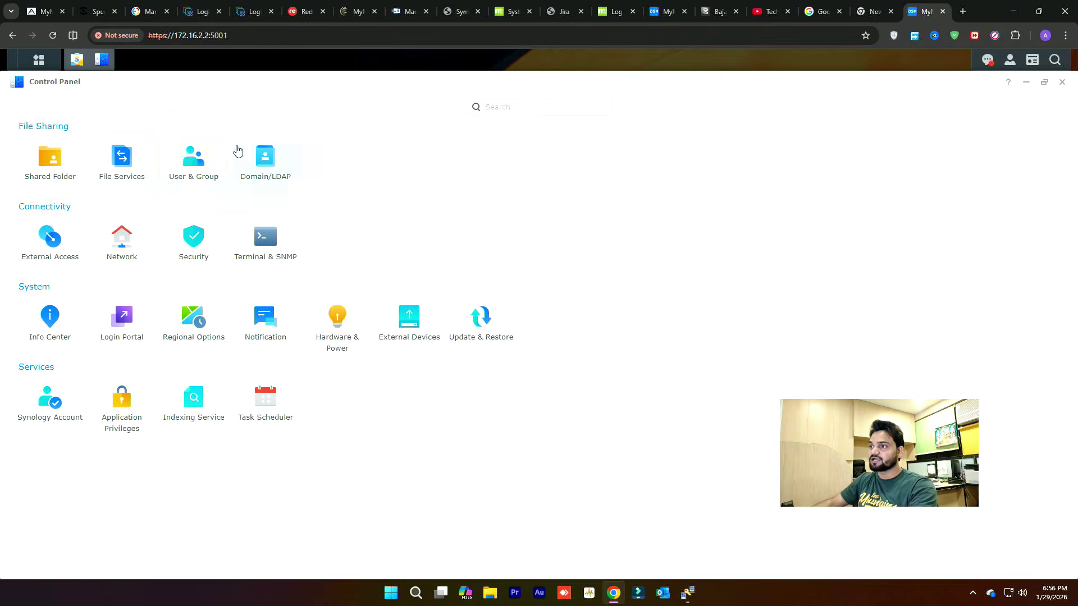
{"action": "left_click", "coordinate": [196, 172]}
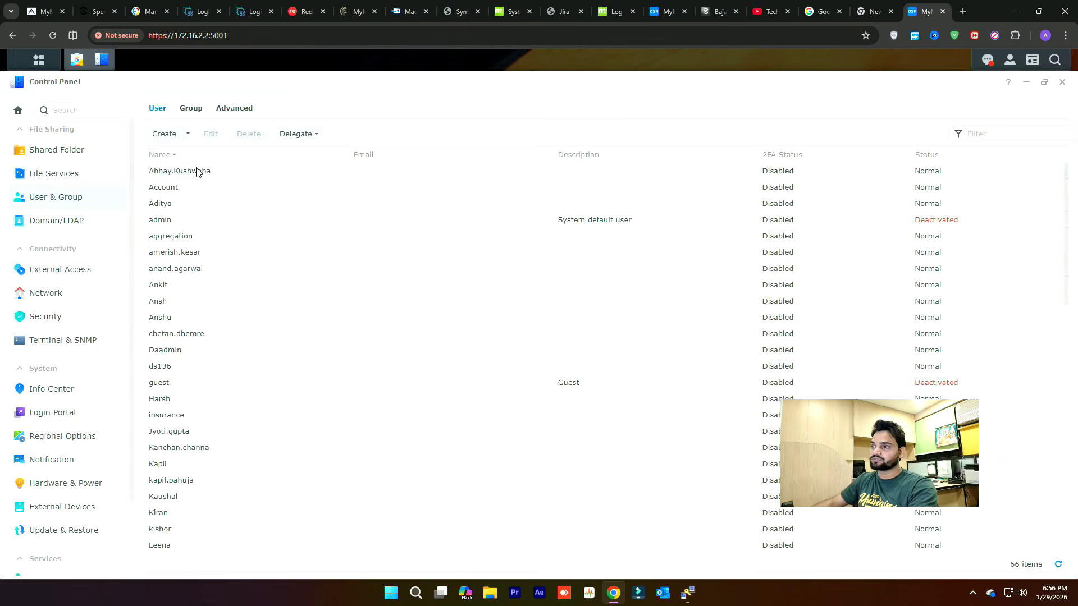
{"action": "left_click", "coordinate": [164, 136]}
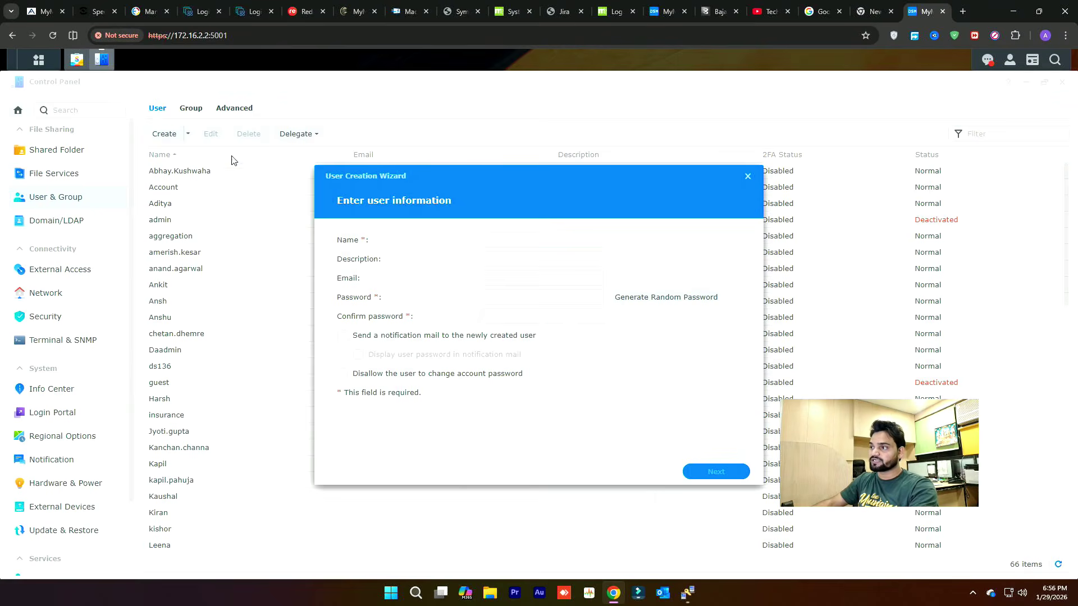
- Enter the new user's name, fill in the password and its confirmation, and continue to group selection
{"action": "left_click", "coordinate": [525, 242]}
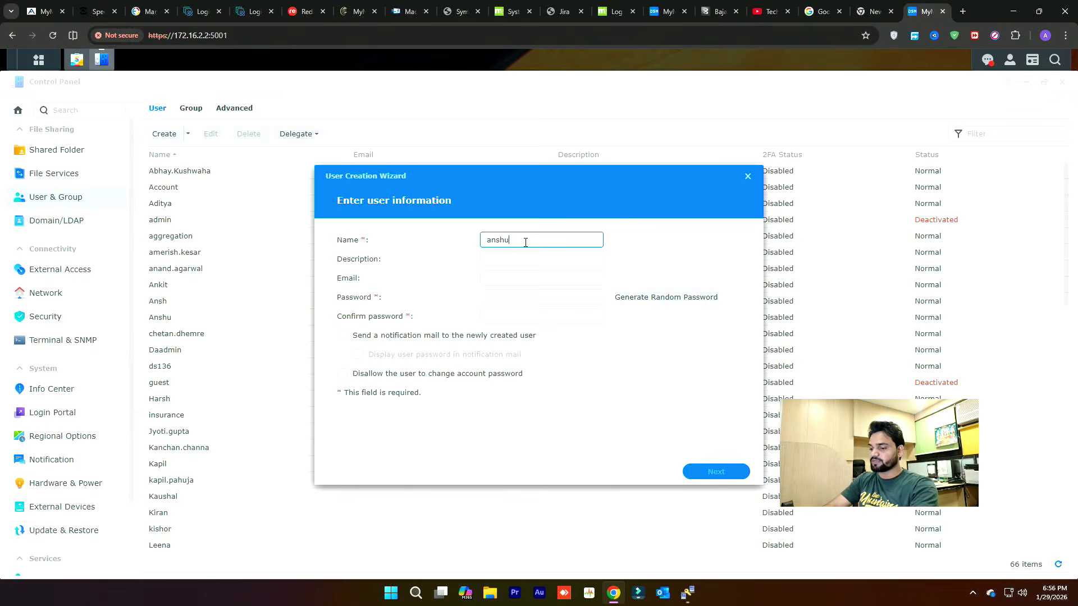
{"action": "key", "text": "Tab"}
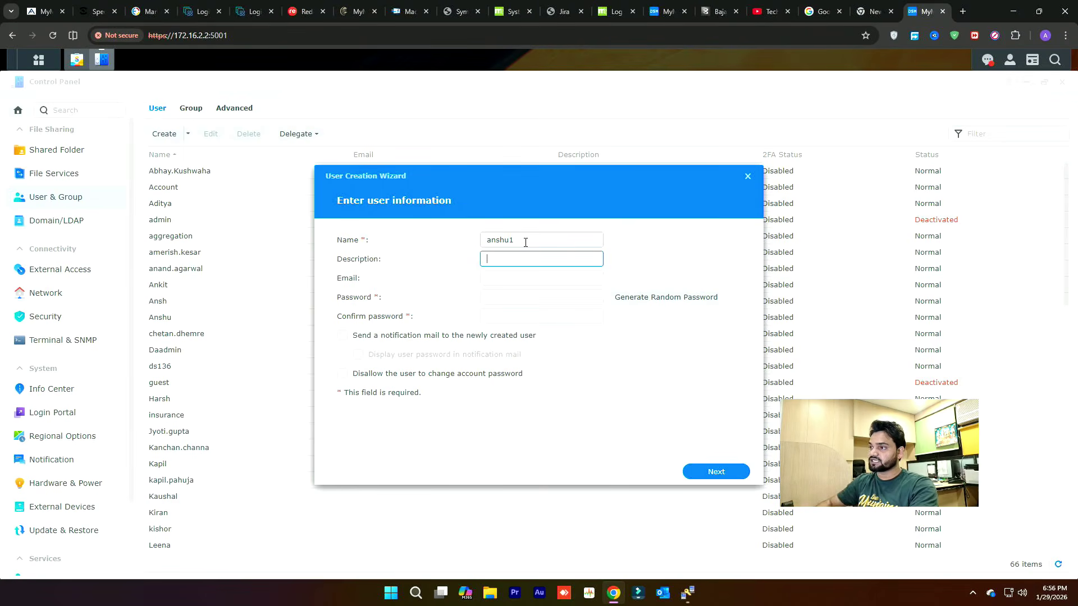
{"action": "key", "text": "Tab"}
{"action": "key", "text": "Tab"}
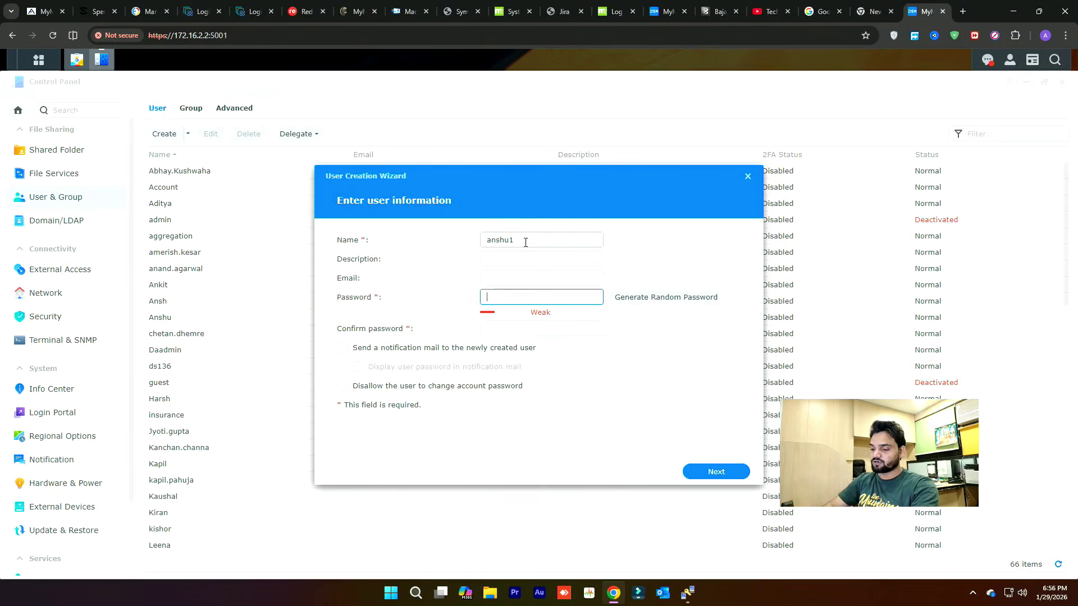
{"action": "key", "text": "ctrl+v"}
{"action": "key", "text": "Tab"}
{"action": "key", "text": "ctrl+v"}
{"action": "left_click", "coordinate": [713, 472]}
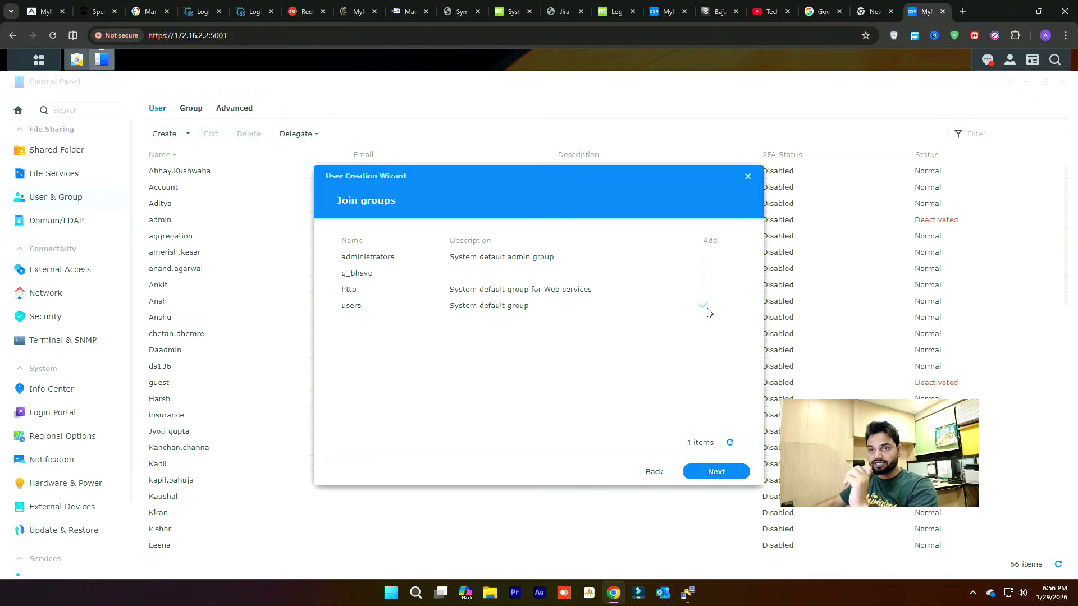
- Keep the new user in the default users group and assign no individual shared folder permissions
{"action": "left_click", "coordinate": [727, 471]}
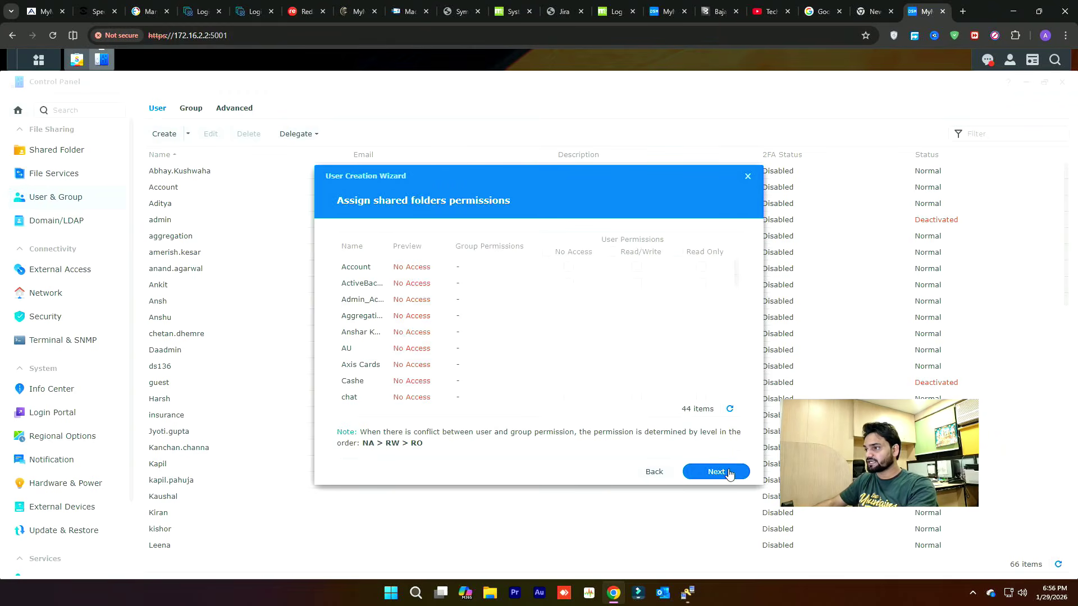
{"action": "scroll", "coordinate": [465, 309], "scroll_direction": "down", "scroll_amount": 3}
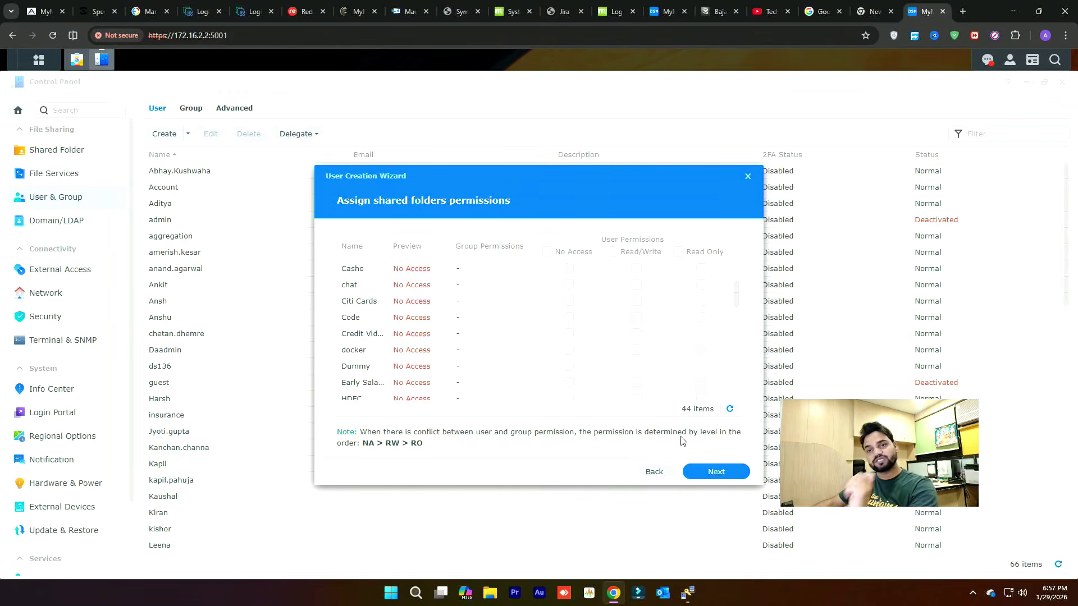
{"action": "left_click", "coordinate": [719, 472]}
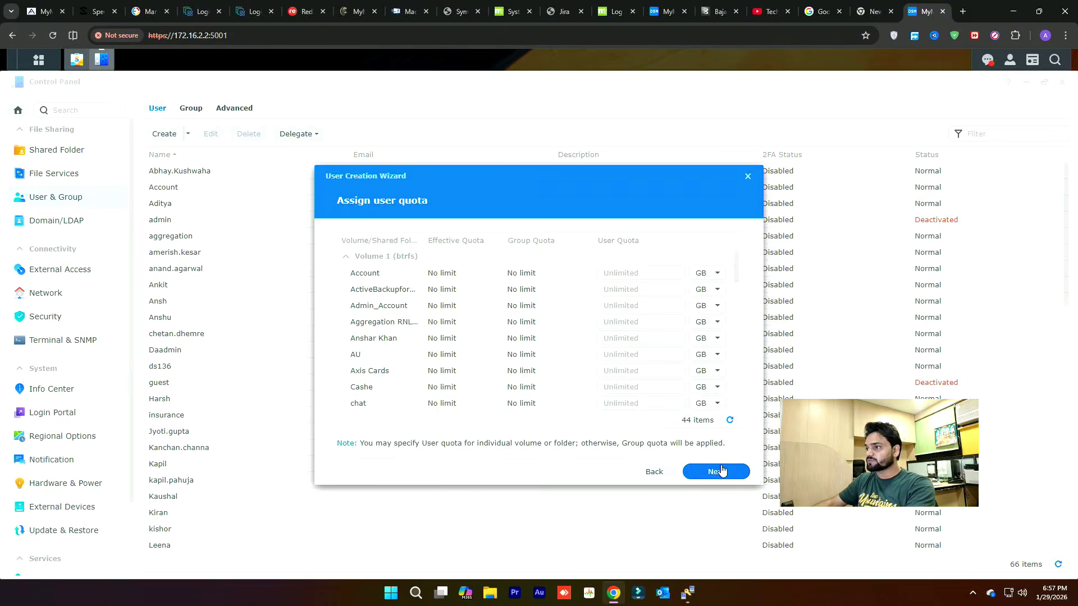
- Look through the shared folder quotas, including homes, and continue with every user quota left unlimited
{"action": "scroll", "coordinate": [512, 294], "scroll_direction": "down", "scroll_amount": 5}
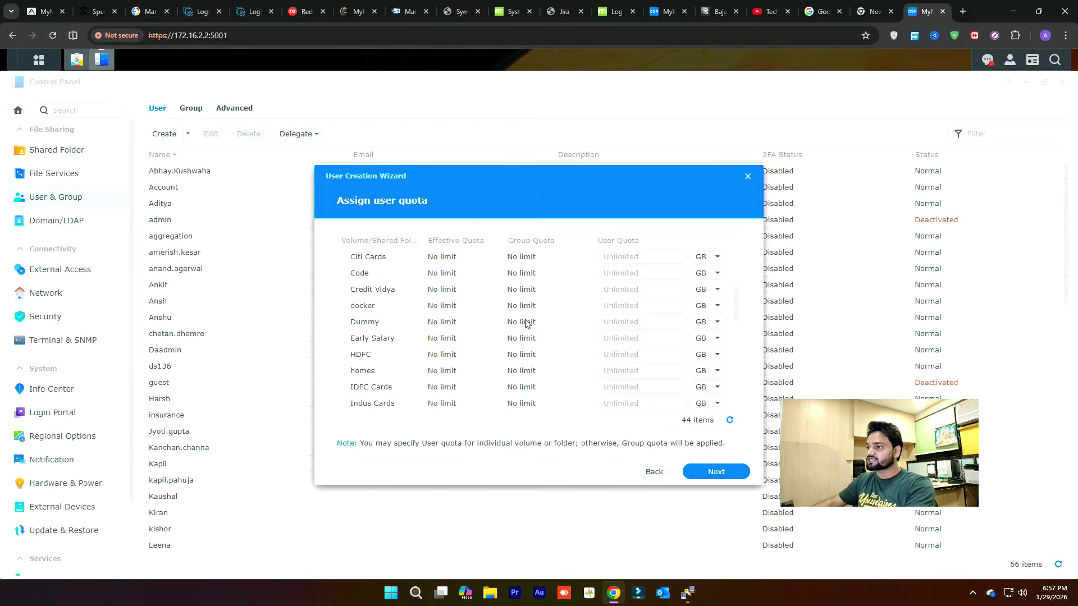
{"action": "scroll", "coordinate": [528, 326], "scroll_direction": "down", "scroll_amount": 3}
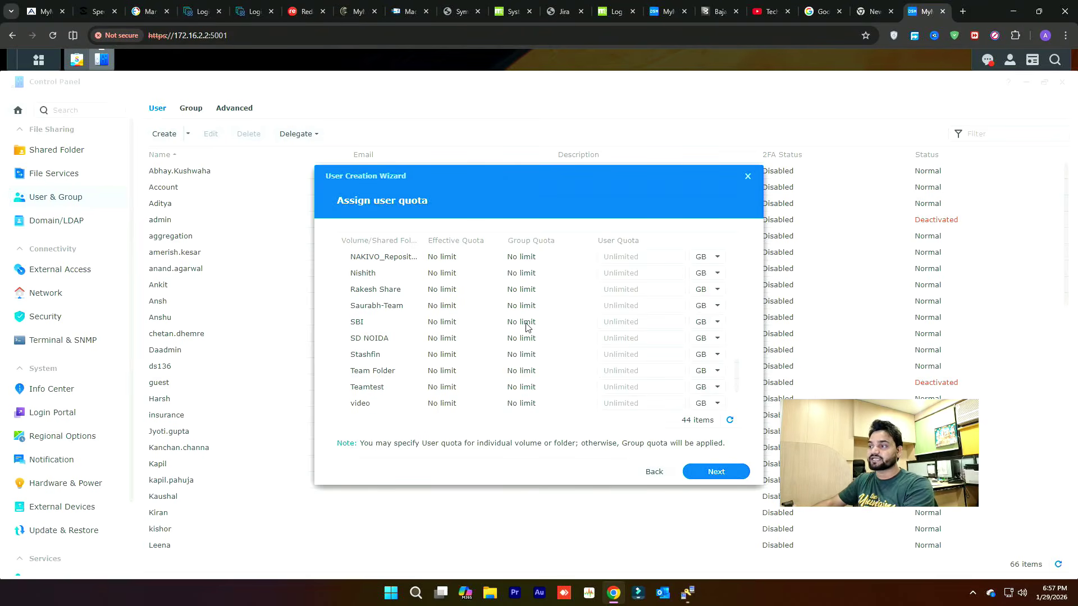
{"action": "scroll", "coordinate": [527, 327], "scroll_direction": "up", "scroll_amount": 4}
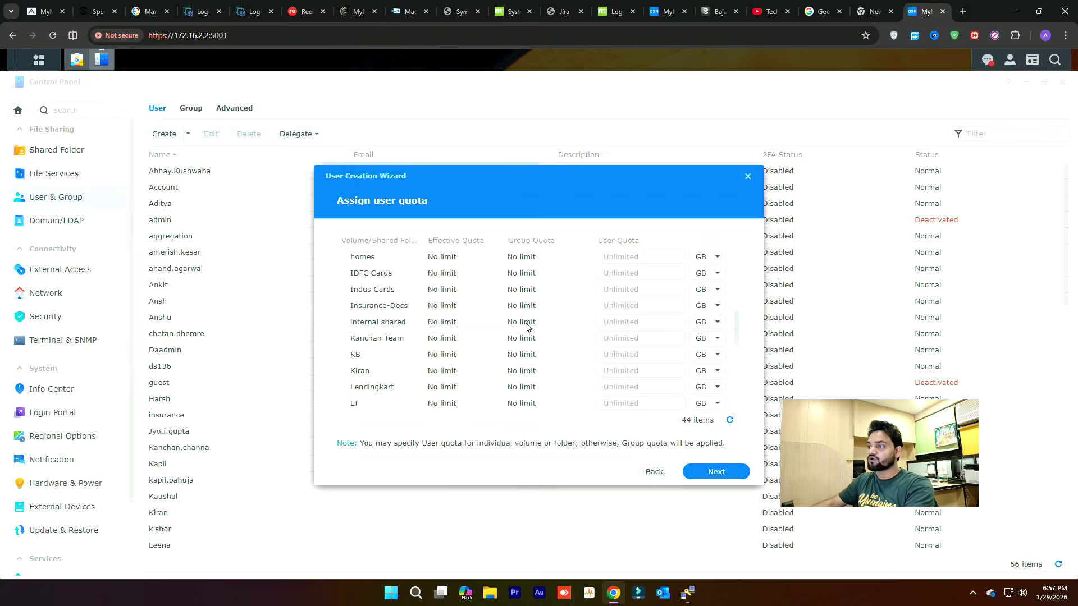
{"action": "scroll", "coordinate": [444, 281], "scroll_direction": "up", "scroll_amount": 1}
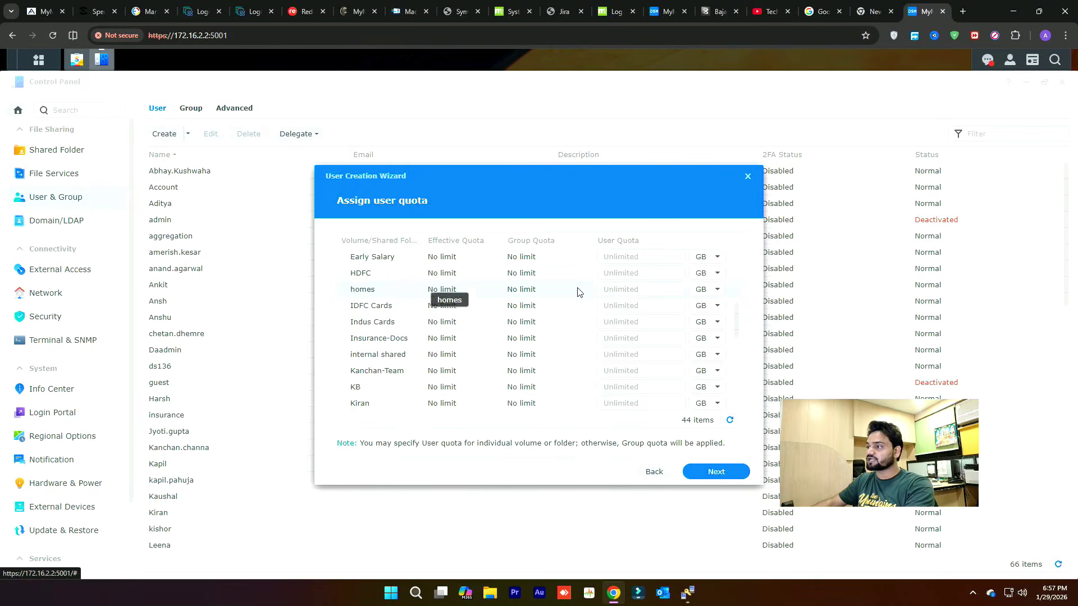
{"action": "left_click", "coordinate": [627, 292]}
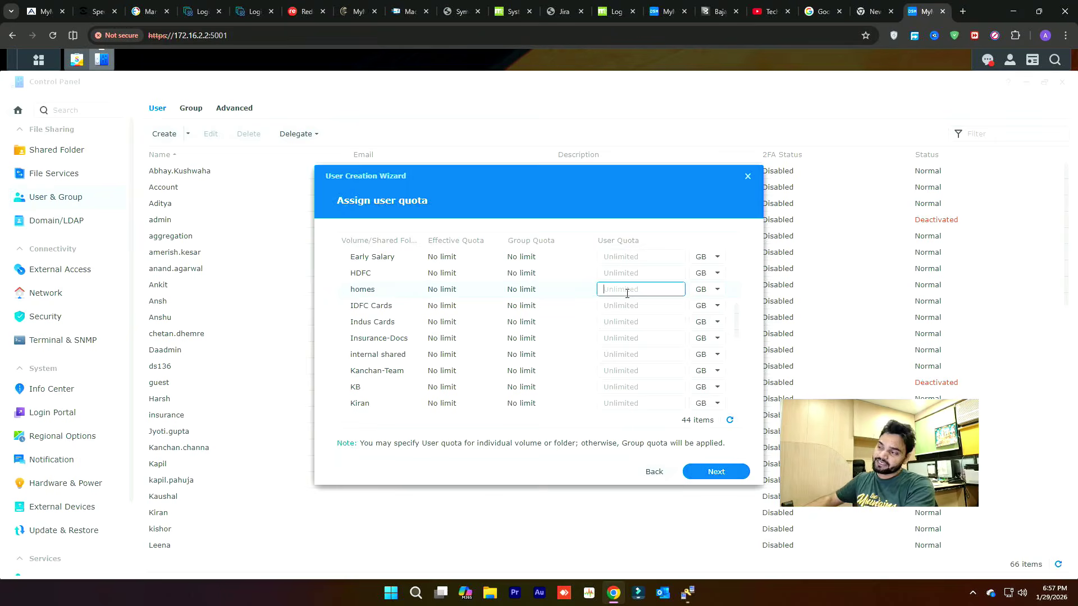
{"action": "left_click", "coordinate": [716, 475]}
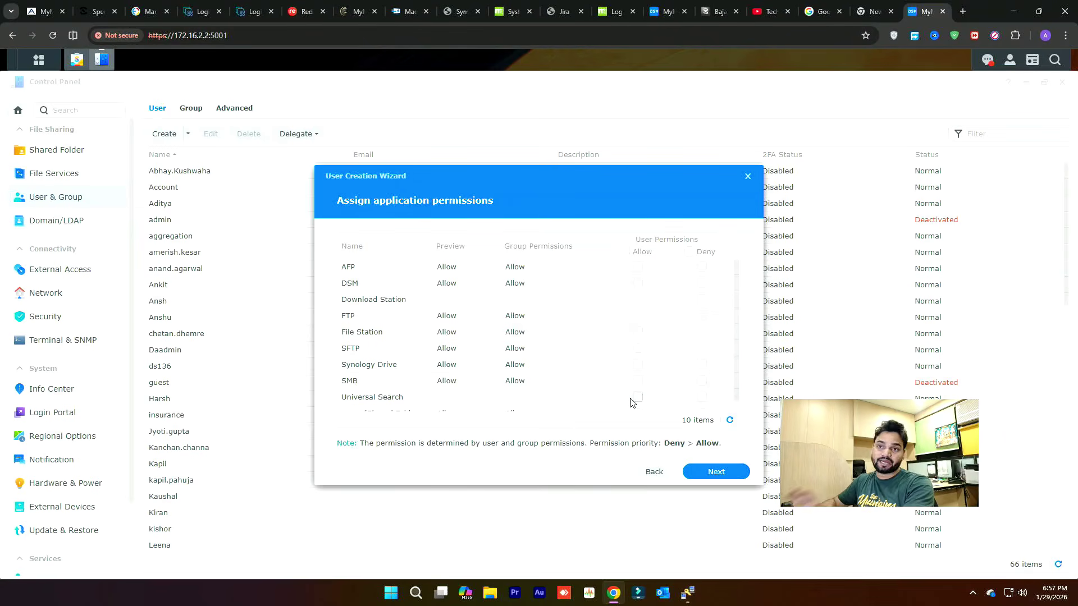
- Go over the Synology Drive application permission, keep the group speed limit settings, and finish creating the user
{"action": "left_click", "coordinate": [636, 365]}
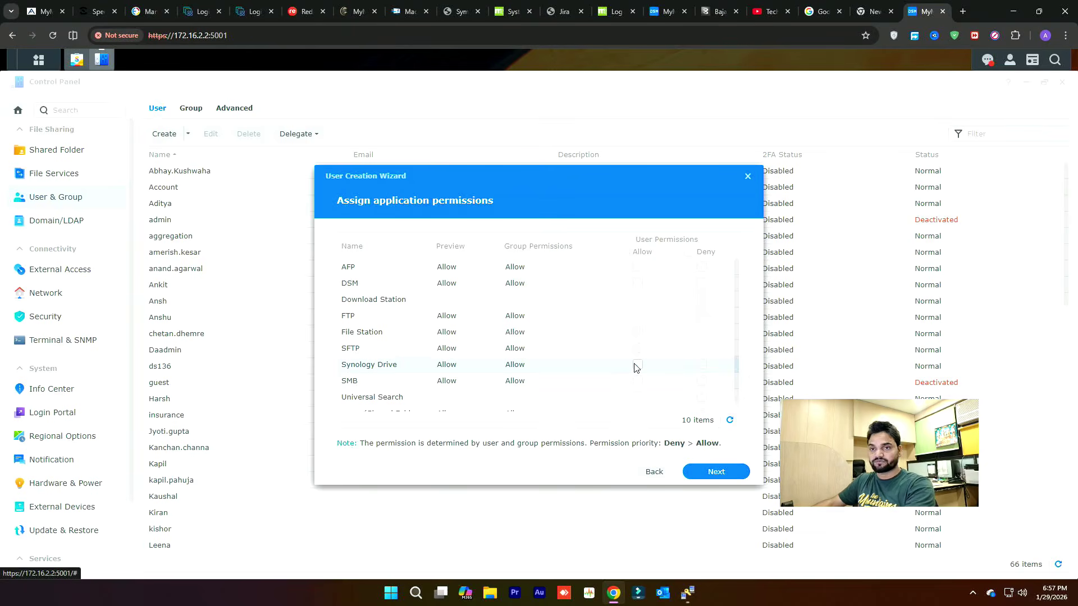
{"action": "left_click", "coordinate": [725, 478]}
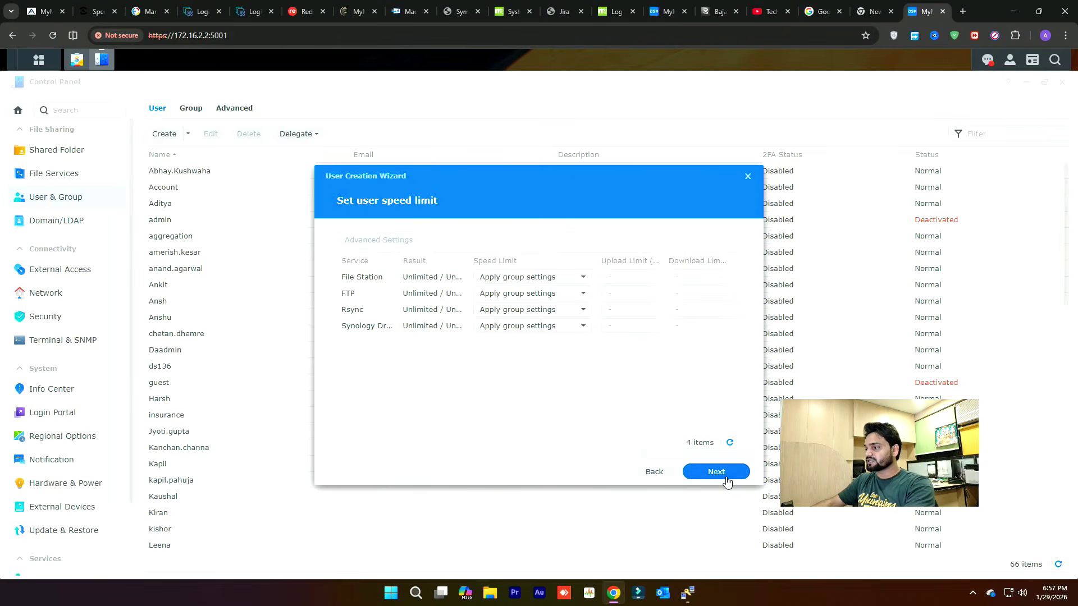
{"action": "left_click", "coordinate": [725, 473]}
{"action": "left_click", "coordinate": [726, 473]}
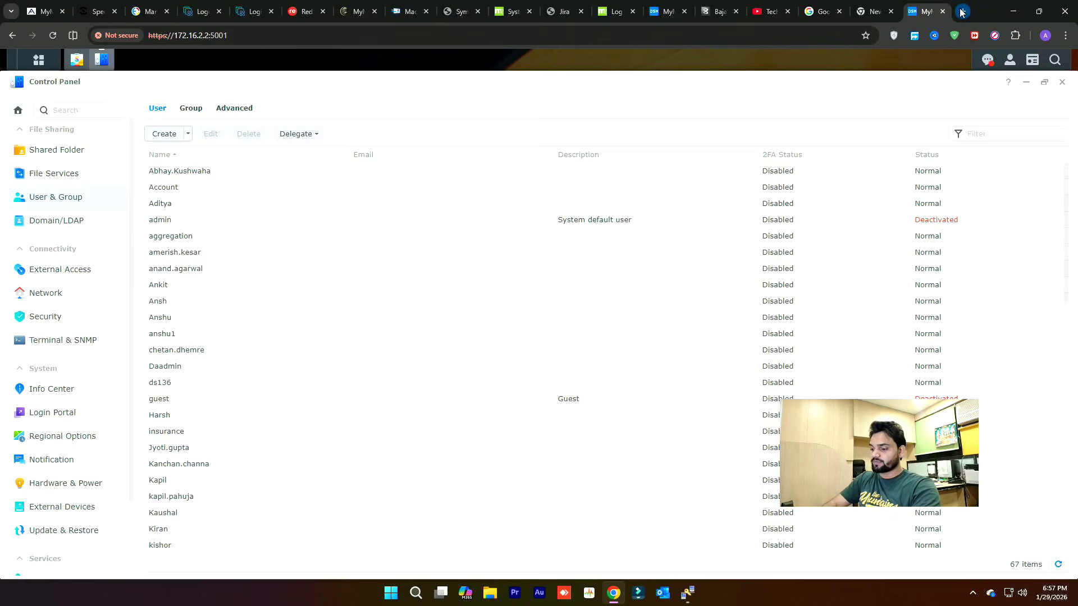
- Sign in to the NAS as the new user in an incognito window, entering the username and account password
{"action": "key", "text": "ctrl+shift+n"}
{"action": "type", "text": "1"}
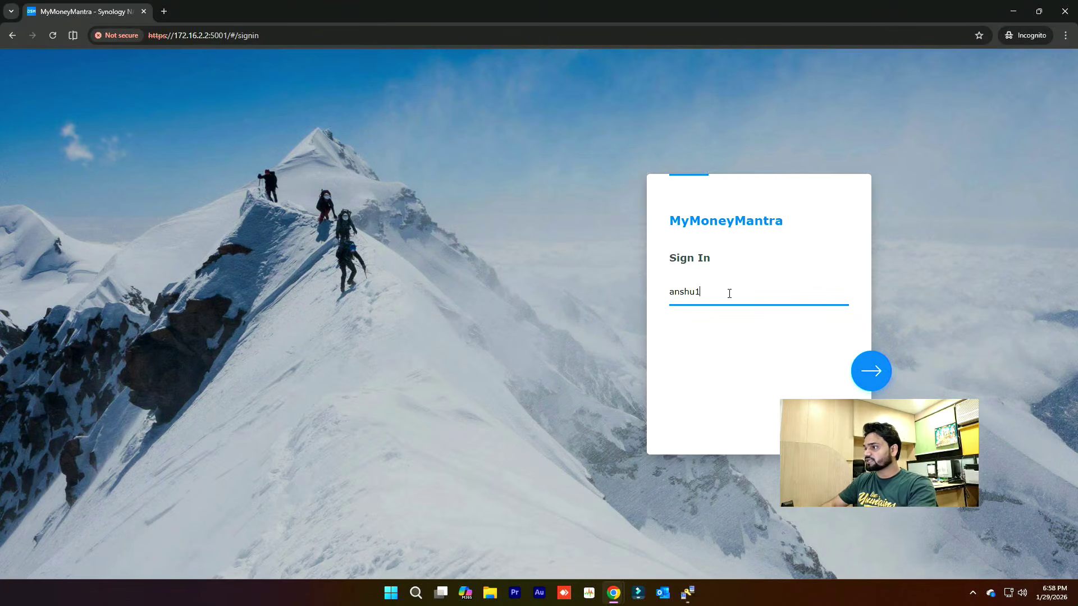
{"action": "key", "text": "Return"}
{"action": "type", "text": "••"}
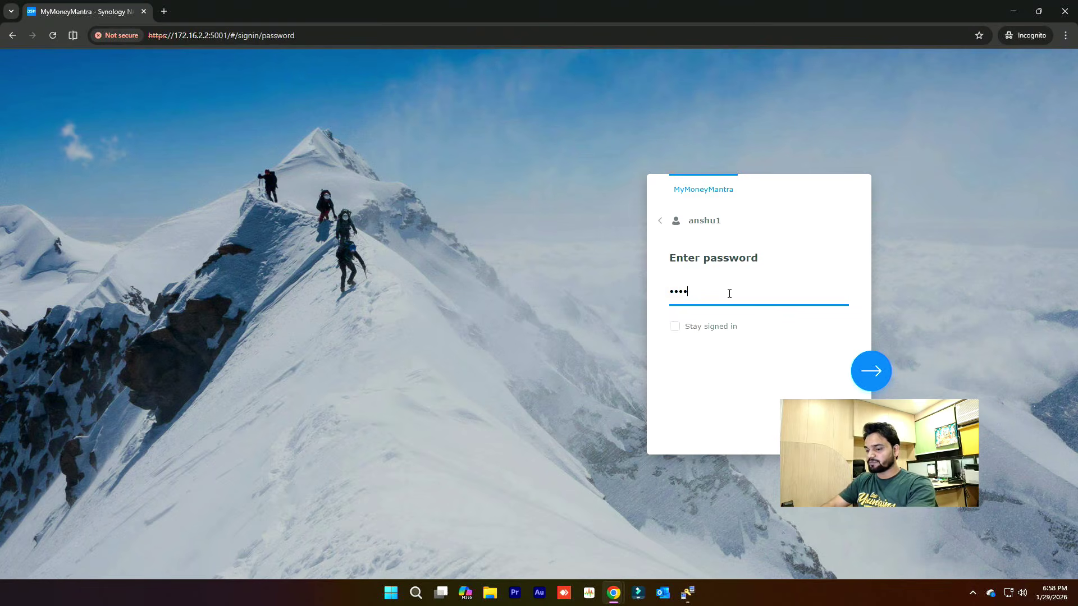
{"action": "type", "text": "•••••"}
{"action": "key", "text": "Return"}
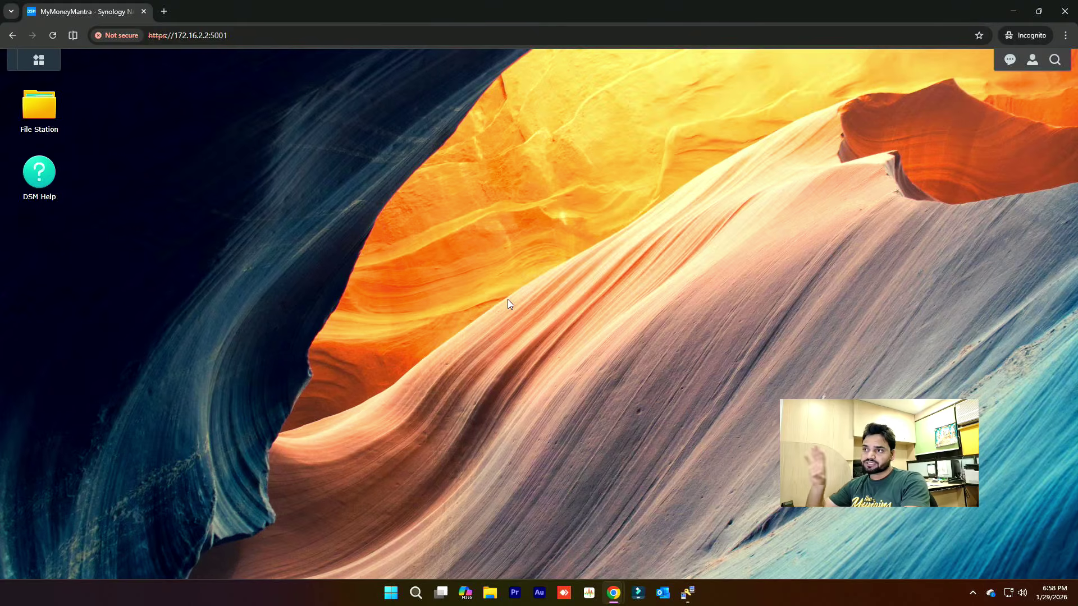
- Open Synology Drive under the new account and look at the upload options for My Drive
{"action": "left_click", "coordinate": [38, 61]}
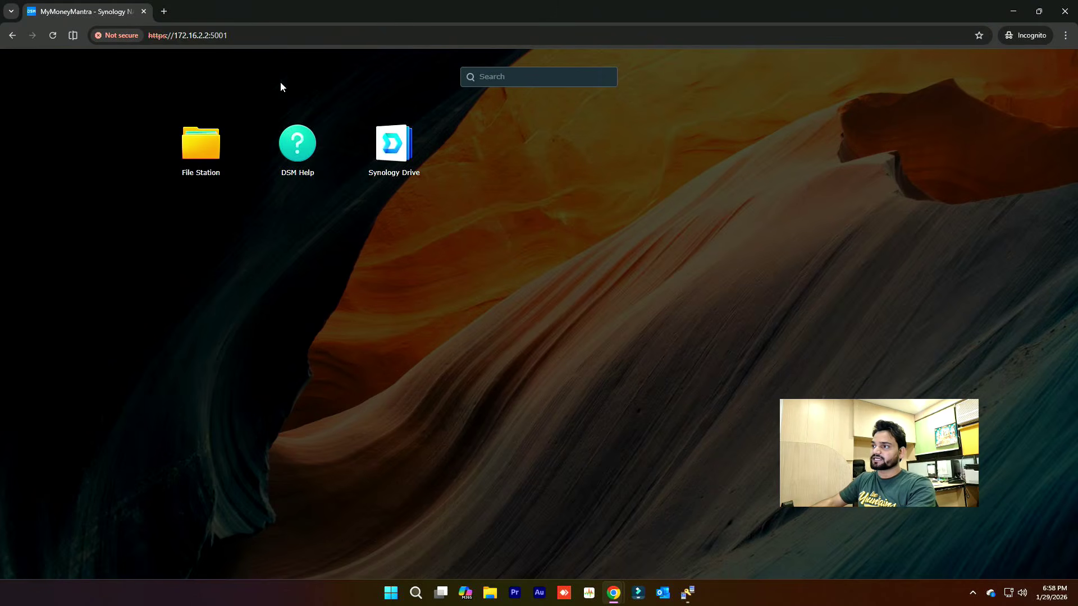
{"action": "left_click", "coordinate": [393, 149]}
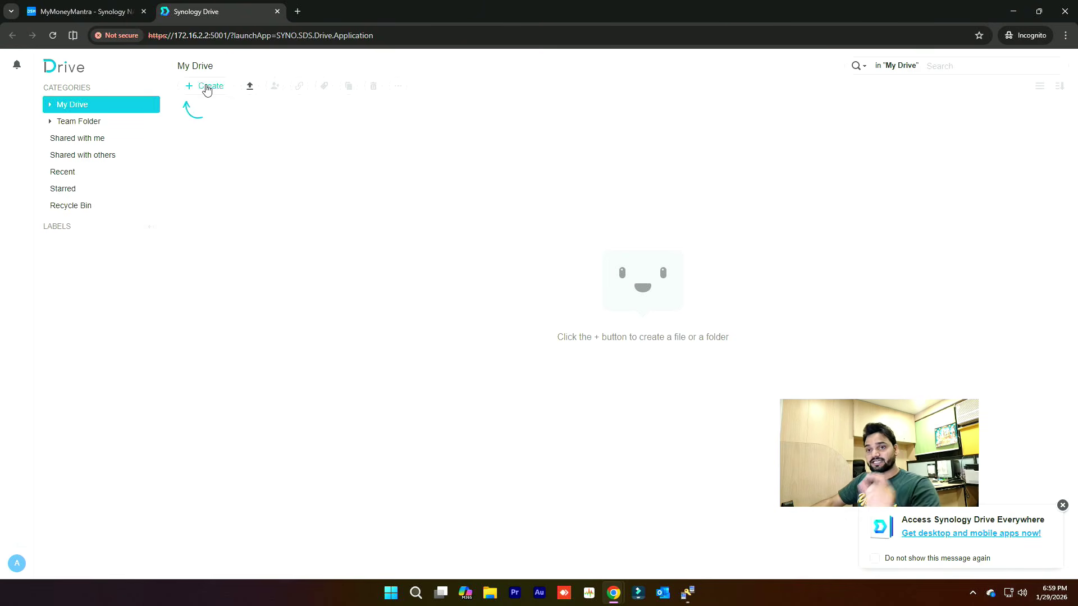
{"action": "left_click", "coordinate": [251, 90]}
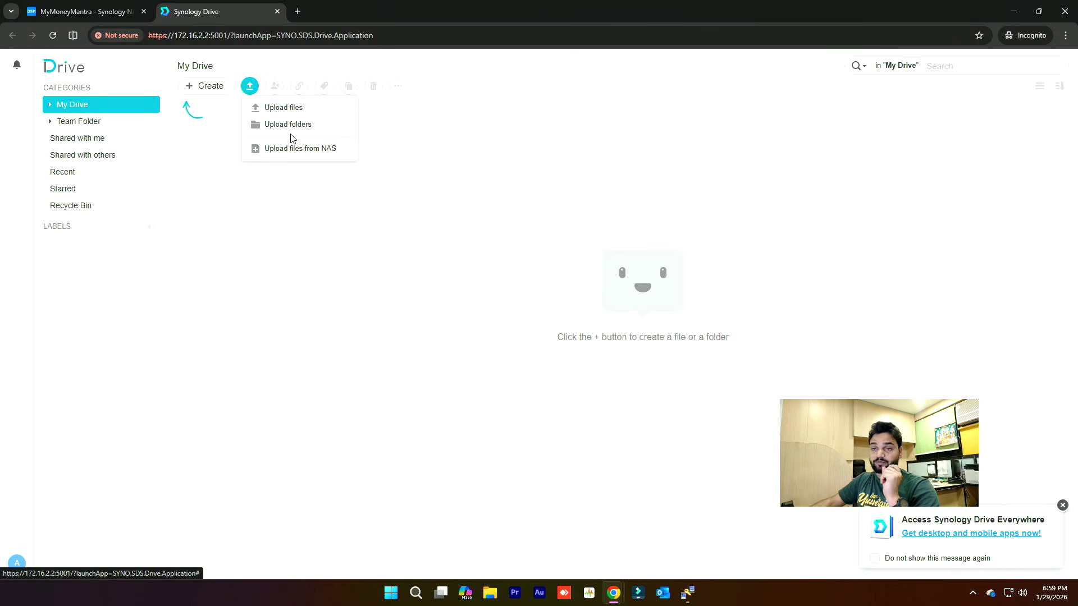
- Create a new blank spreadsheet in My Drive and bring it into view
{"action": "left_click", "coordinate": [205, 91]}
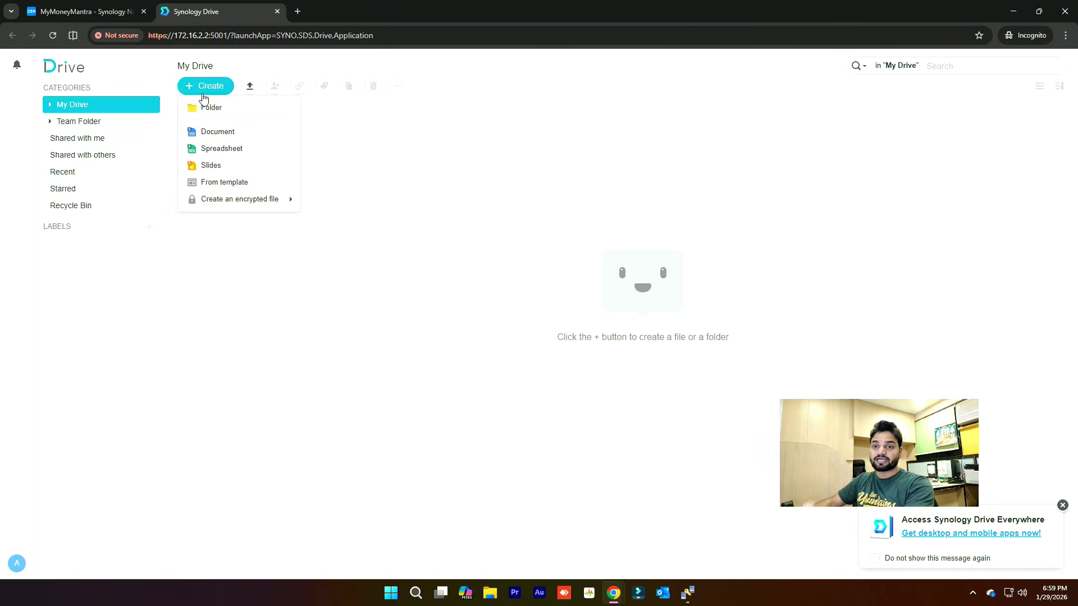
{"action": "left_click", "coordinate": [220, 148]}
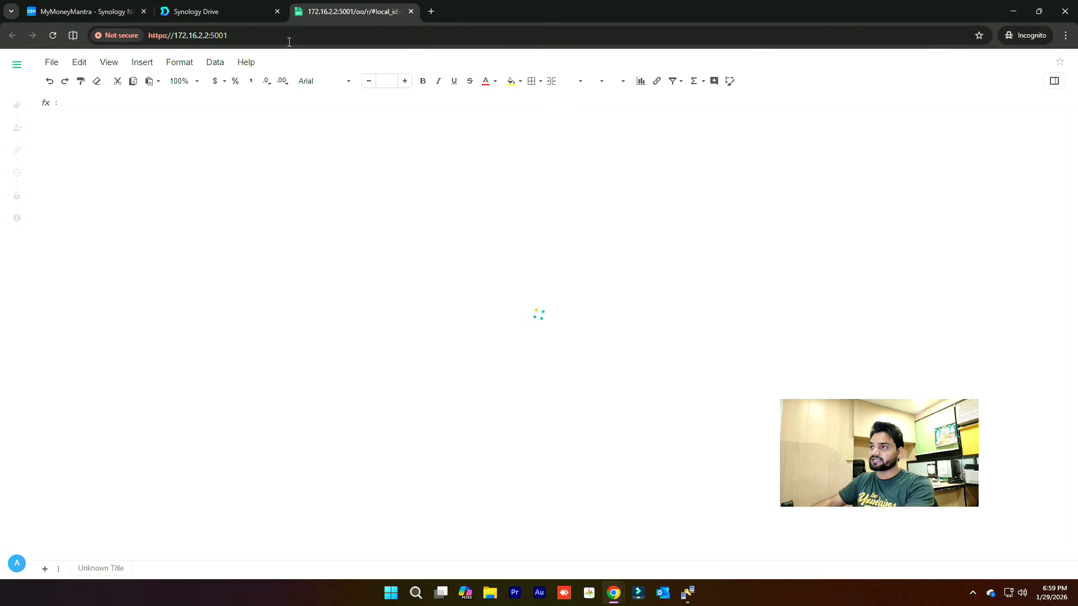
{"action": "left_click", "coordinate": [227, 15]}
{"action": "left_click", "coordinate": [349, 6]}
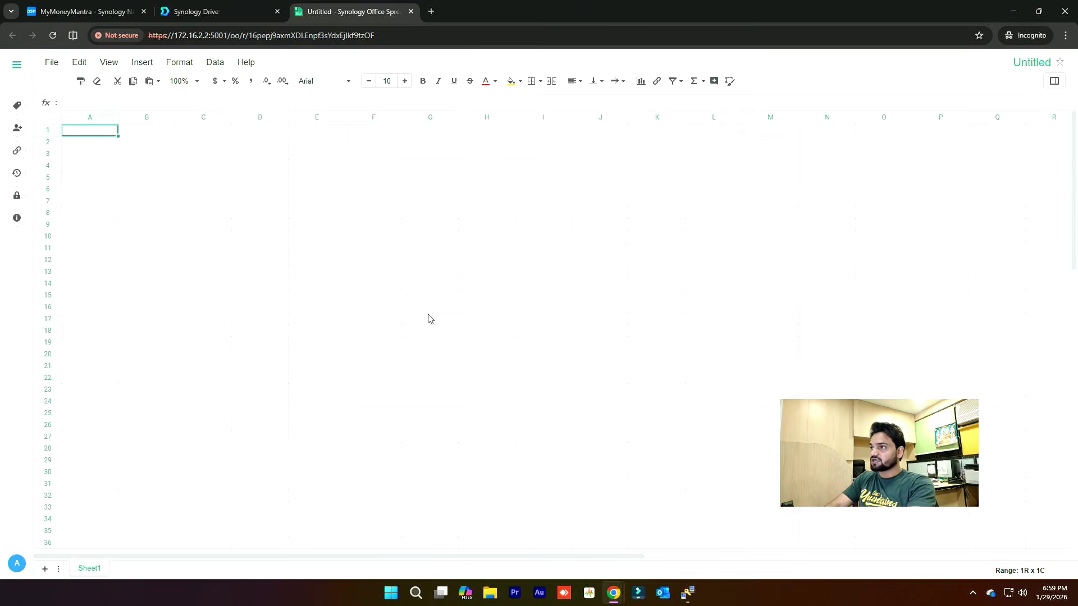
- Enter the sample texts "dfg", "kjdfgs" and "lkdjsgf" in cells A1 to A3
{"action": "type", "text": "dfg"}
{"action": "key", "text": "Return"}
{"action": "type", "text": "kjdfgs"}
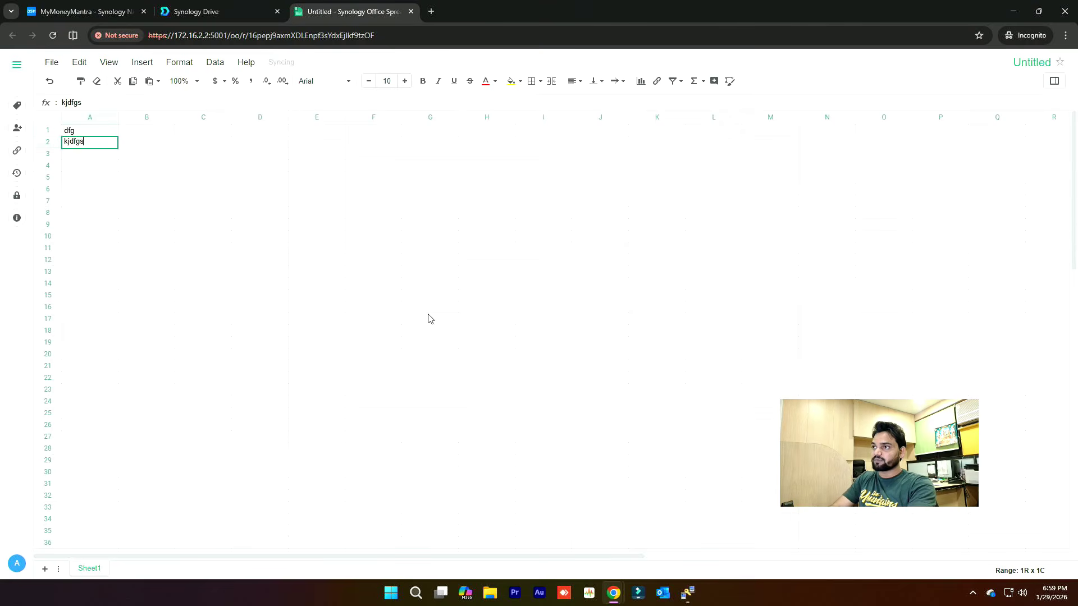
{"action": "key", "text": "Return"}
{"action": "type", "text": "lkdjsgf"}
{"action": "key", "text": "Return"}
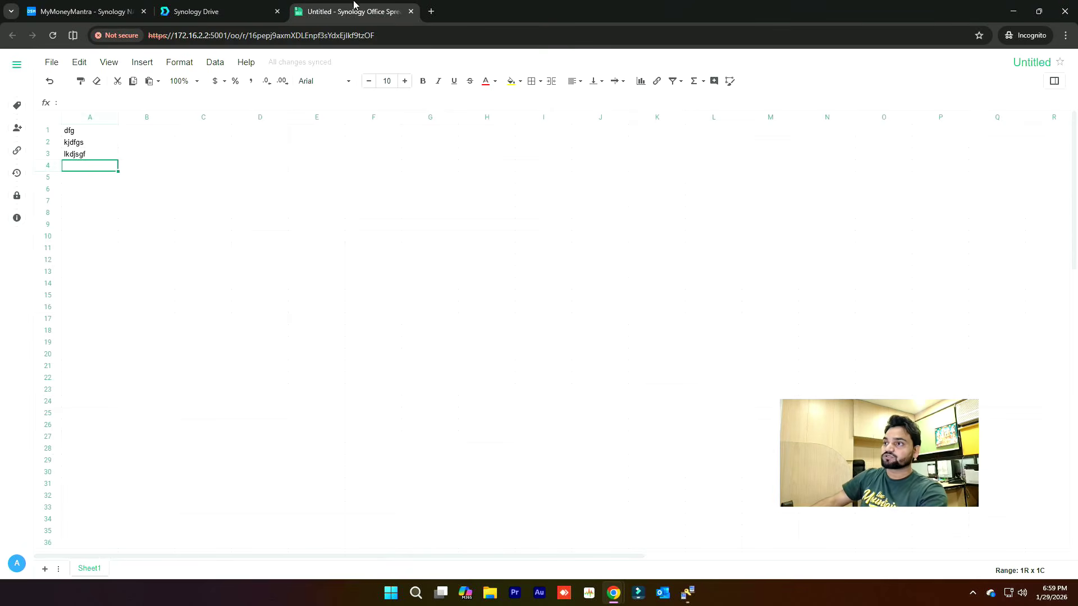
- Share the spreadsheet with the Daadmin account as Editor, leaving access private to invitees, and save the permissions
{"action": "left_click", "coordinate": [17, 129]}
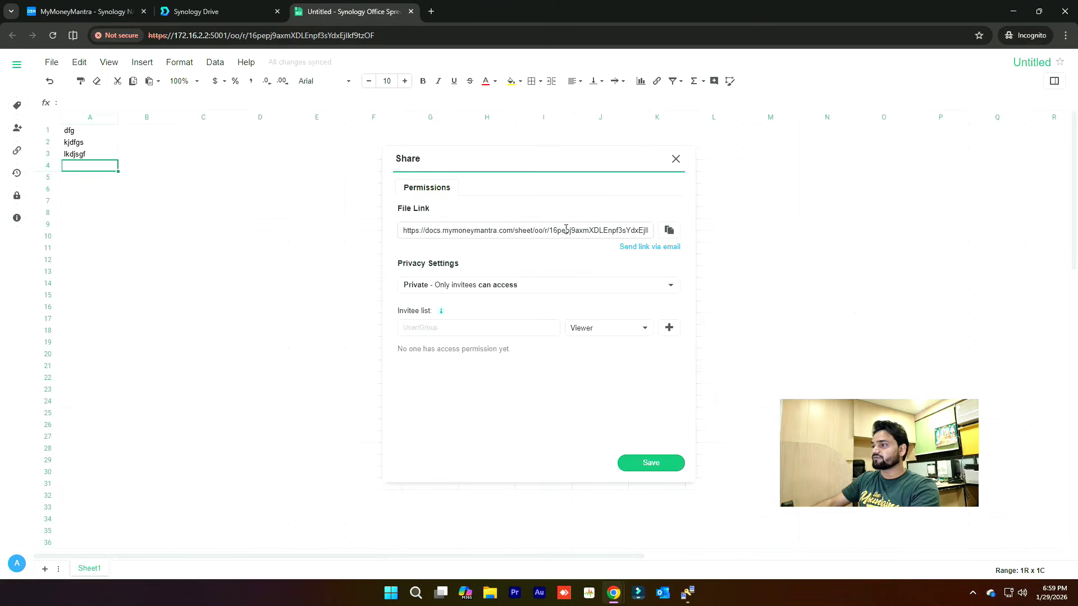
{"action": "left_click", "coordinate": [513, 287]}
{"action": "left_click", "coordinate": [514, 292]}
{"action": "left_click", "coordinate": [437, 328]}
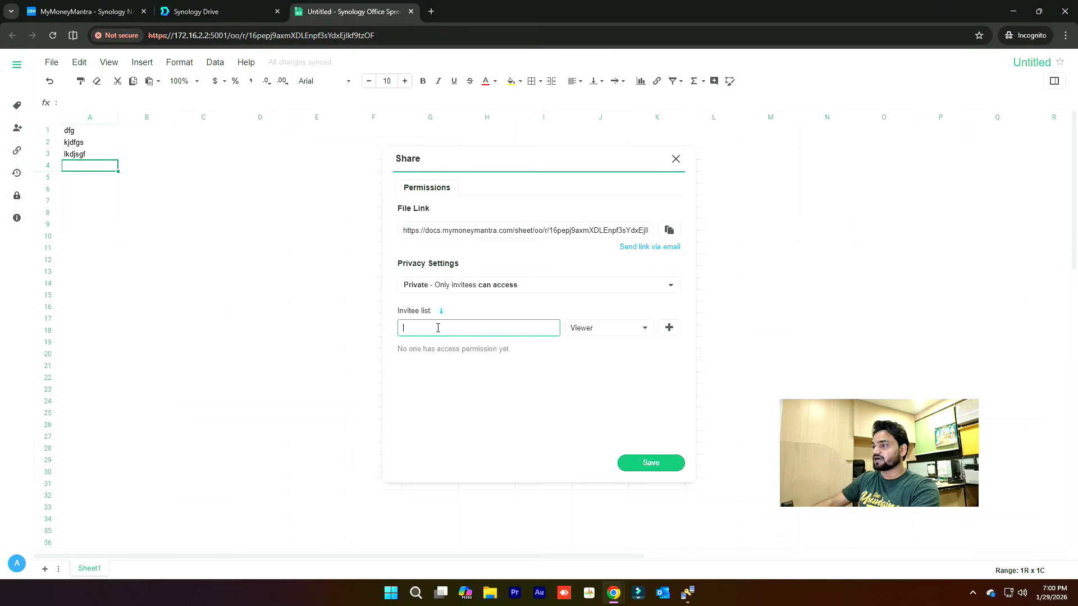
{"action": "type", "text": "daa"}
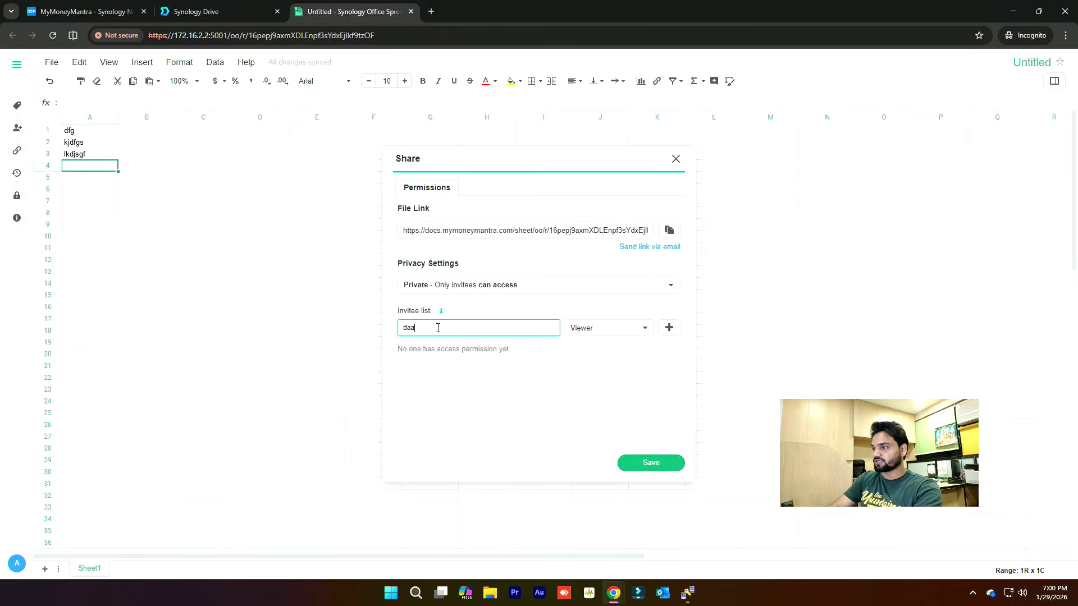
{"action": "type", "text": "dmin"}
{"action": "left_click", "coordinate": [478, 353]}
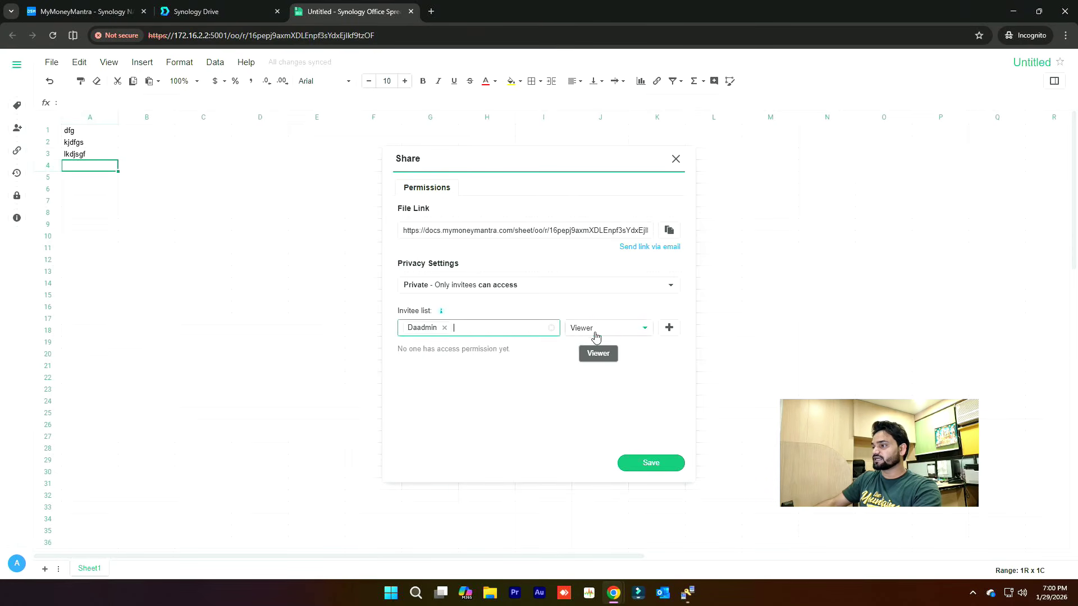
{"action": "left_click", "coordinate": [596, 335]}
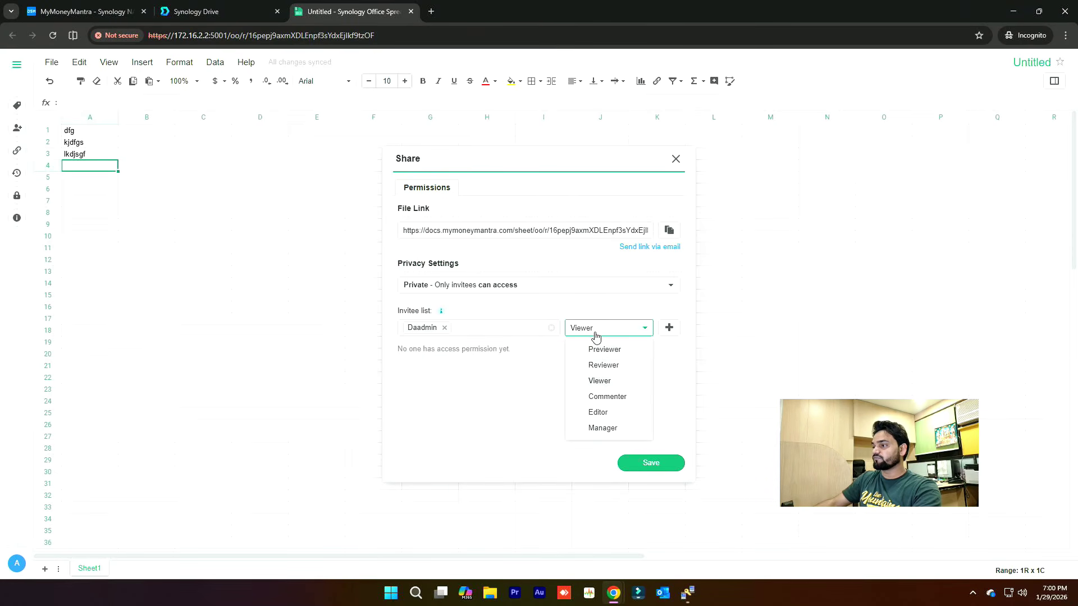
{"action": "left_click", "coordinate": [607, 413]}
{"action": "left_click", "coordinate": [652, 459]}
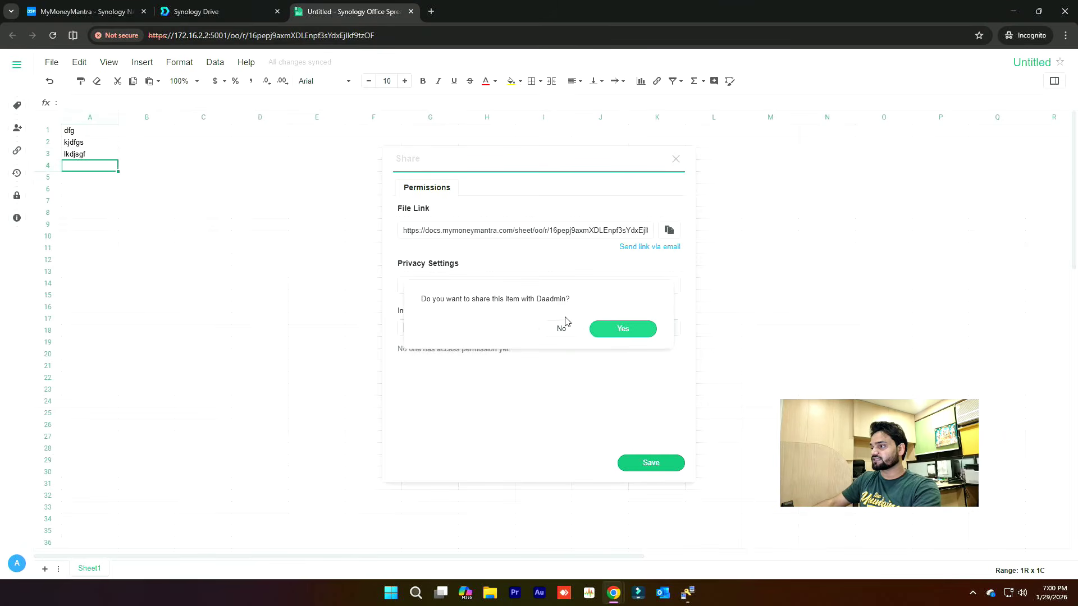
{"action": "left_click", "coordinate": [613, 331]}
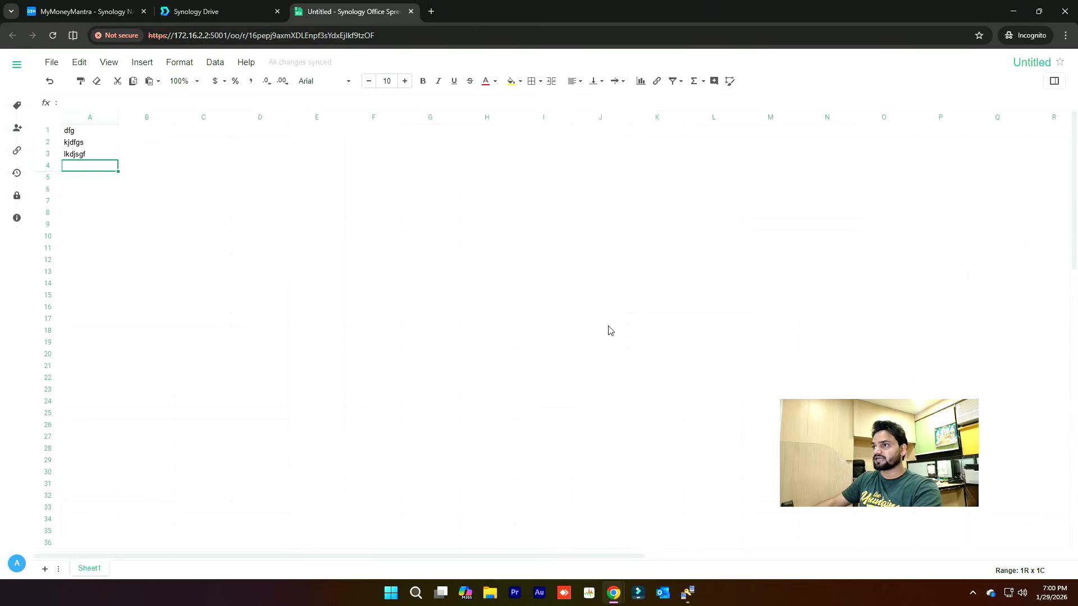
- Switch to the Daadmin browser window, launch Synology Drive and open the Untitled spreadsheet under Shared with me
{"action": "key", "text": "alt+Tab"}
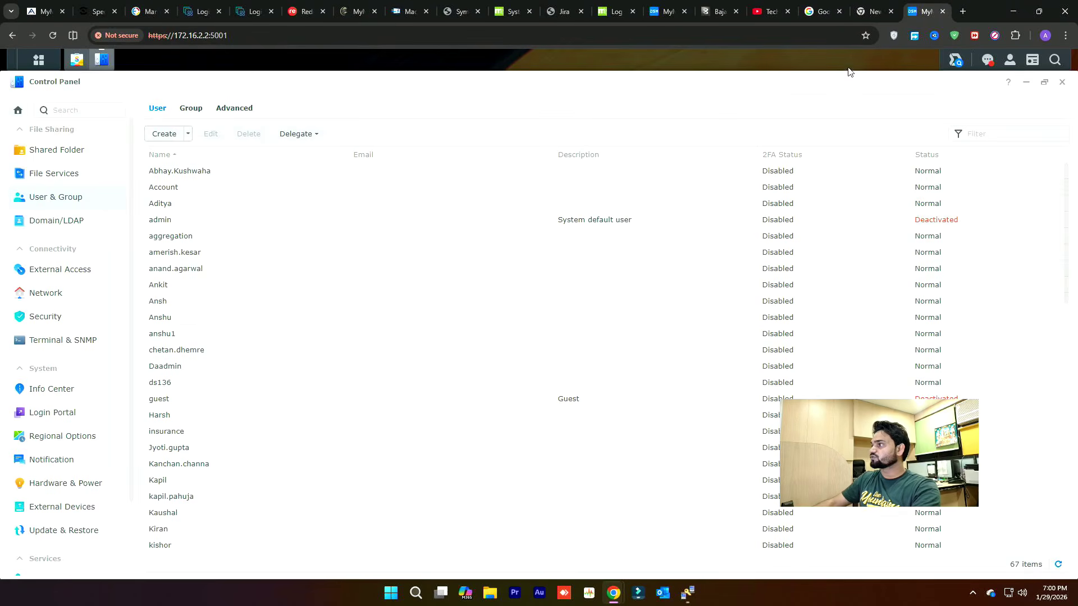
{"action": "left_click", "coordinate": [985, 65]}
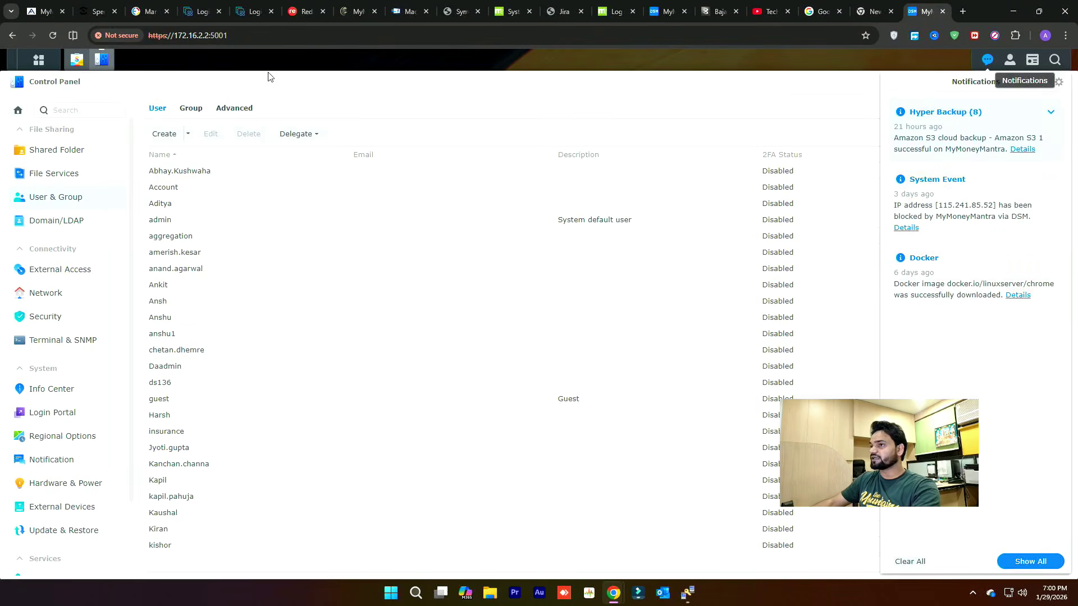
{"action": "left_click", "coordinate": [39, 60]}
{"action": "left_click", "coordinate": [508, 335]}
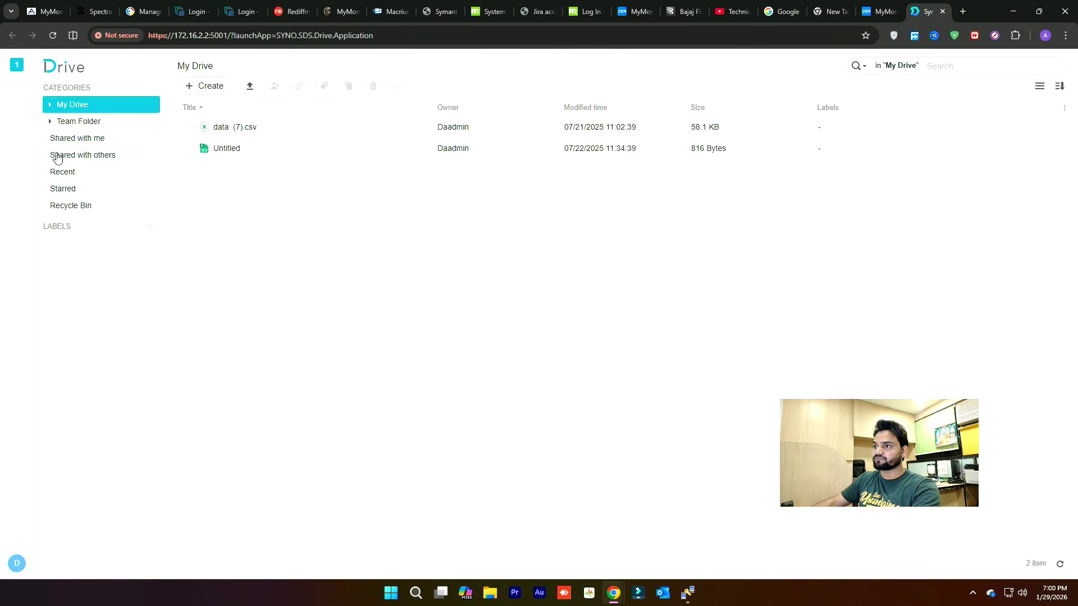
{"action": "left_click", "coordinate": [80, 140]}
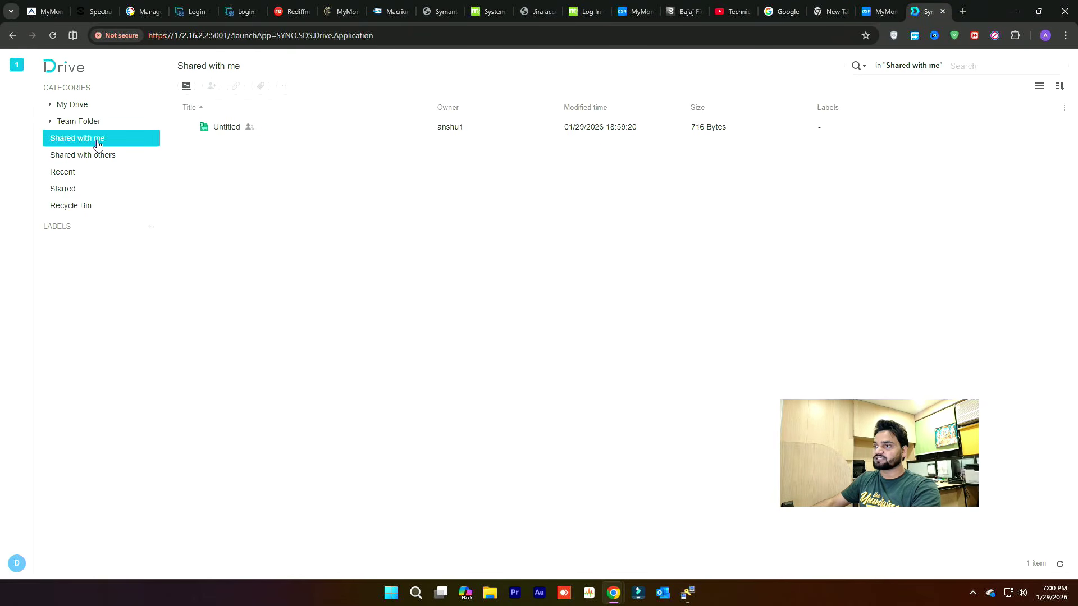
{"action": "left_click", "coordinate": [470, 130]}
{"action": "double_click", "coordinate": [289, 134]}
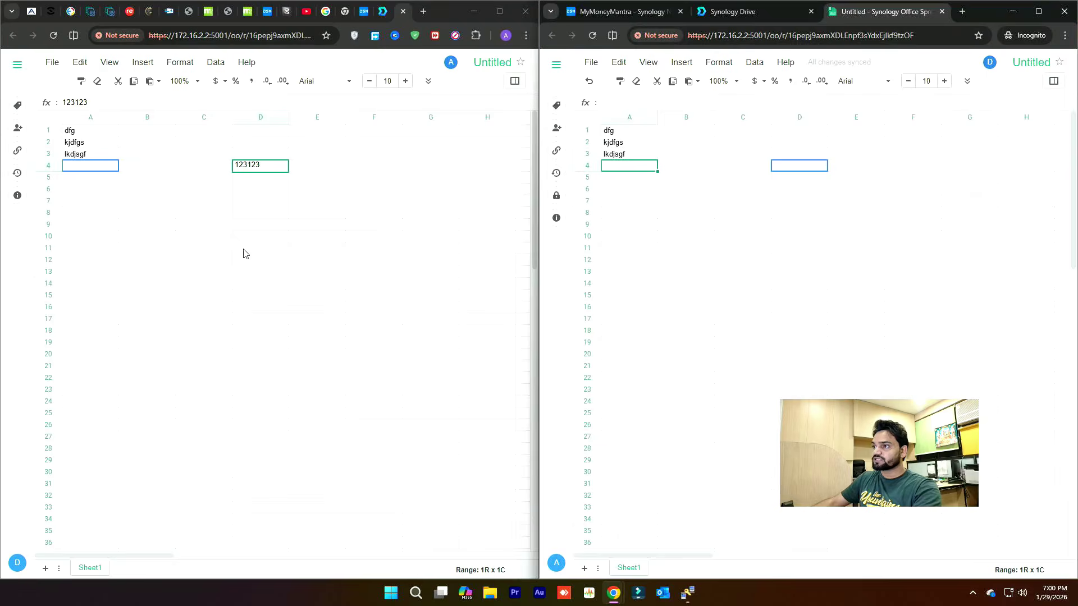
- In Daadmin's view of the sheet, enter 123123 in D4, 1321, 321 and 3213 in D11 to D13, and start 231 in D14
{"action": "left_click", "coordinate": [243, 248]}
{"action": "type", "text": "1"}
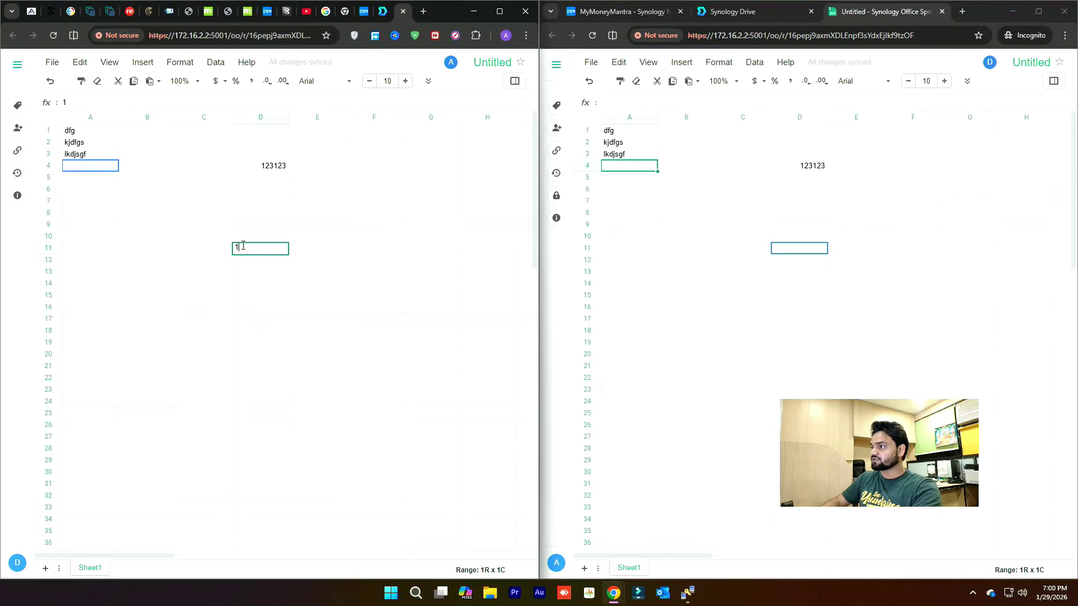
{"action": "type", "text": "321"}
{"action": "key", "text": "Return"}
{"action": "type", "text": "321"}
{"action": "key", "text": "Return"}
{"action": "type", "text": "3213"}
{"action": "key", "text": "Return"}
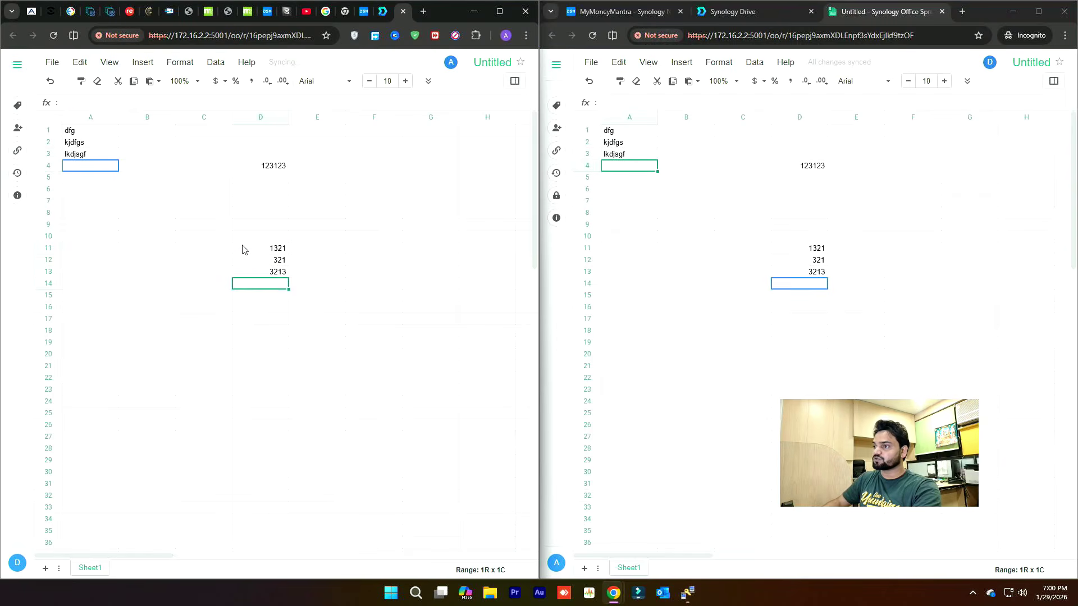
{"action": "type", "text": "231"}
- In the new user's incognito window, enter 23132 in cells F13 and F14 of the shared spreadsheet
{"action": "left_click", "coordinate": [926, 272]}
{"action": "type", "text": "23132"}
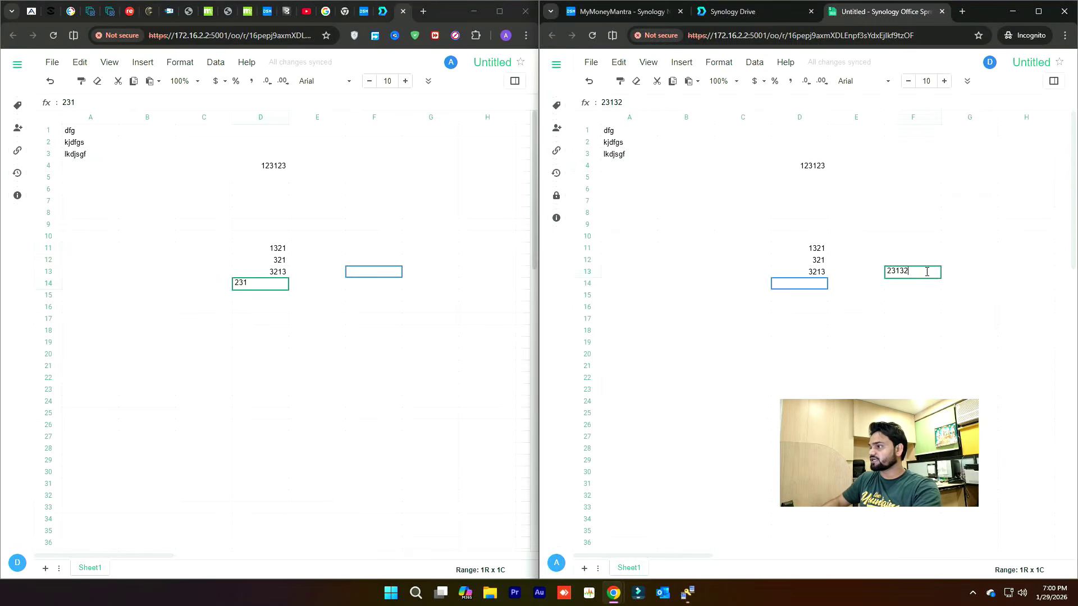
{"action": "key", "text": "Return"}
{"action": "type", "text": "23132"}
{"action": "key", "text": "Return"}
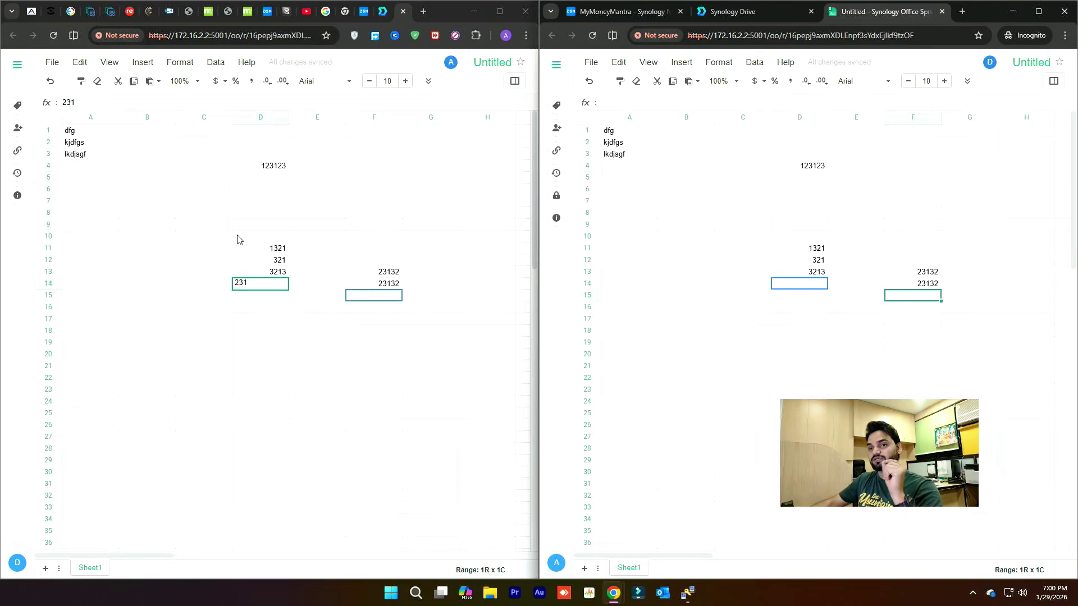
- Maximize Daadmin's browser window, switch back to the incognito window and close its spreadsheet
{"action": "left_click", "coordinate": [500, 12]}
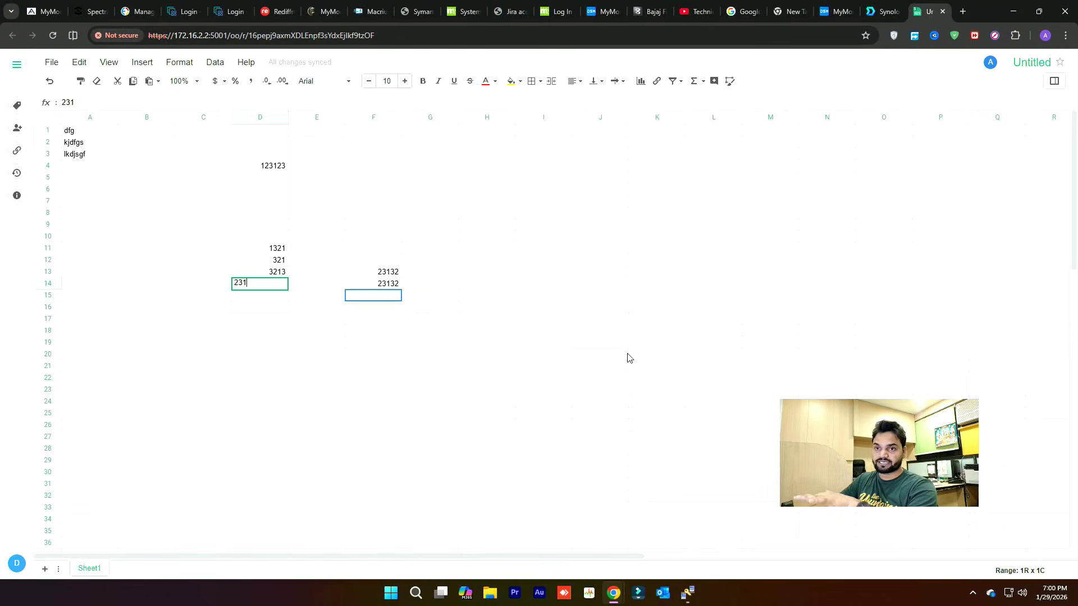
{"action": "key", "text": "alt+Tab"}
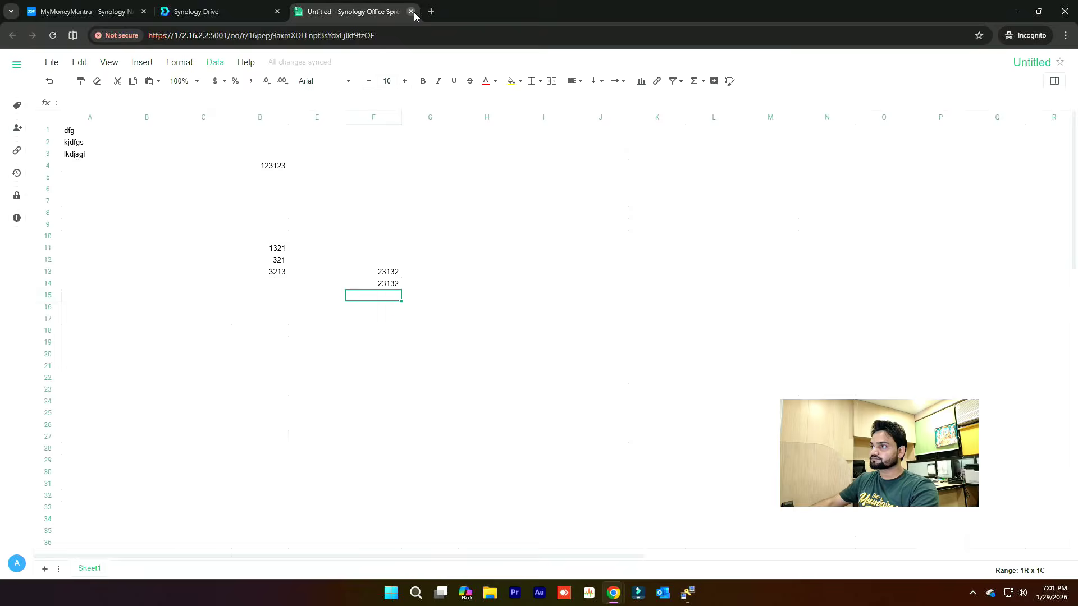
{"action": "left_click", "coordinate": [411, 11]}
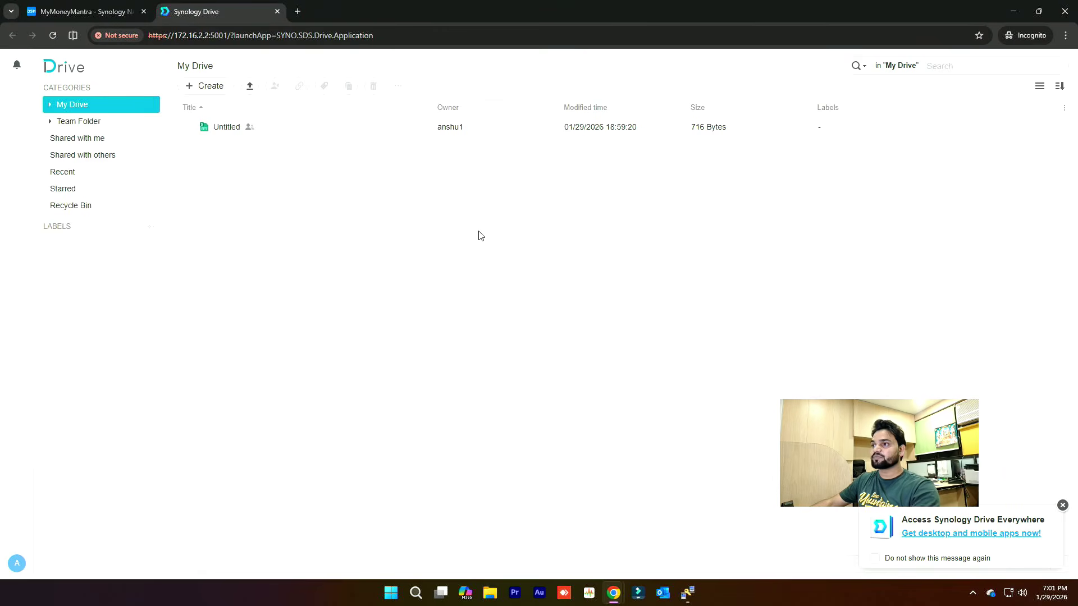
- Look through the file types that can be created in My Drive, including the encrypted file options
{"action": "left_click", "coordinate": [200, 85]}
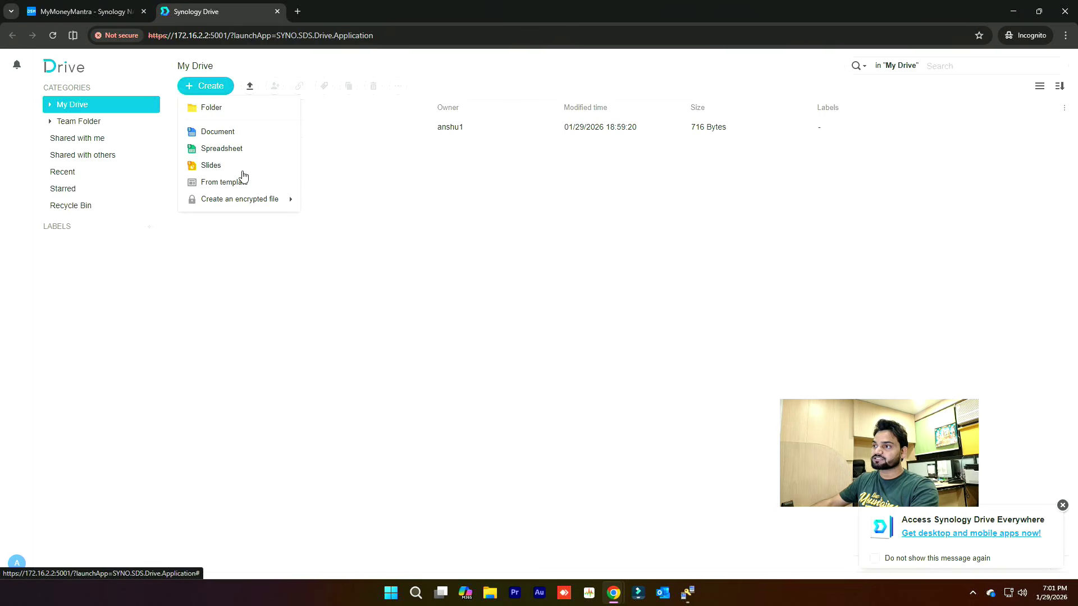
{"action": "mouse_move", "coordinate": [253, 202]}
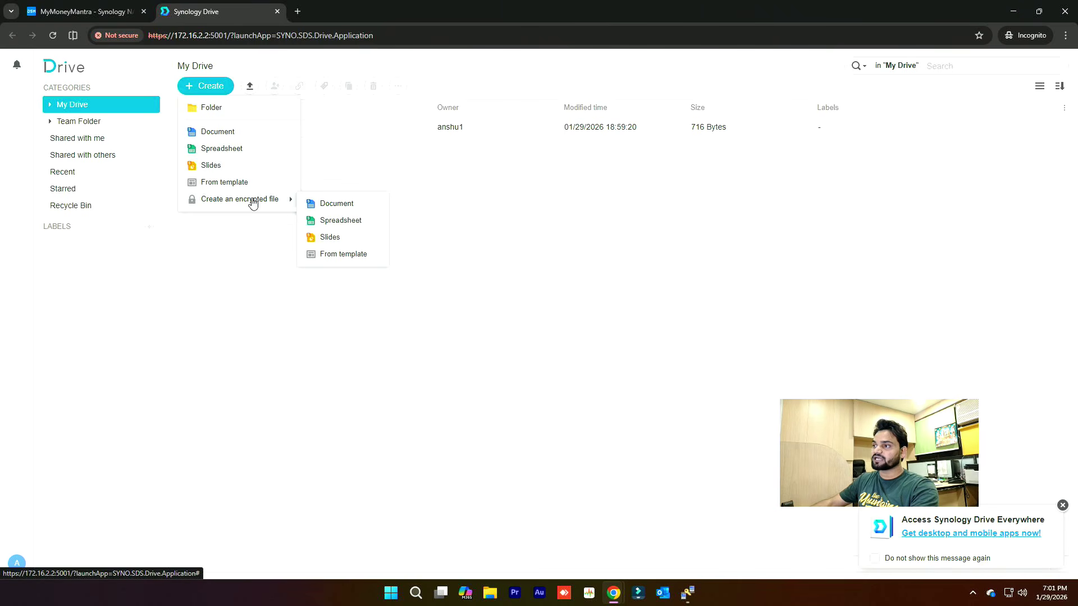
{"action": "left_click", "coordinate": [516, 269]}
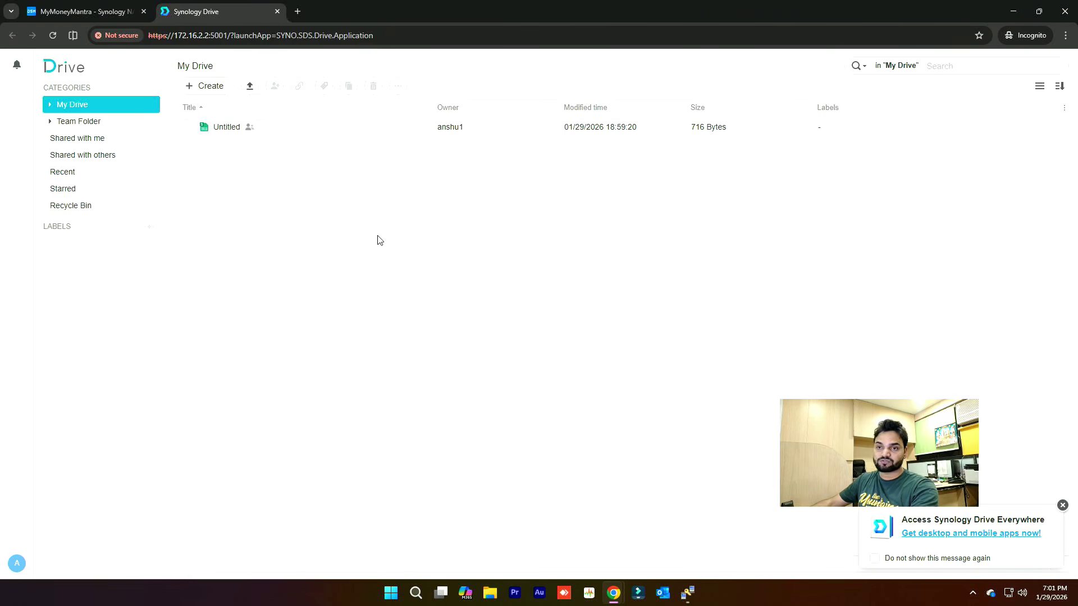
- Create a new blank document in My Drive and return to the Drive file list
{"action": "left_click", "coordinate": [209, 86]}
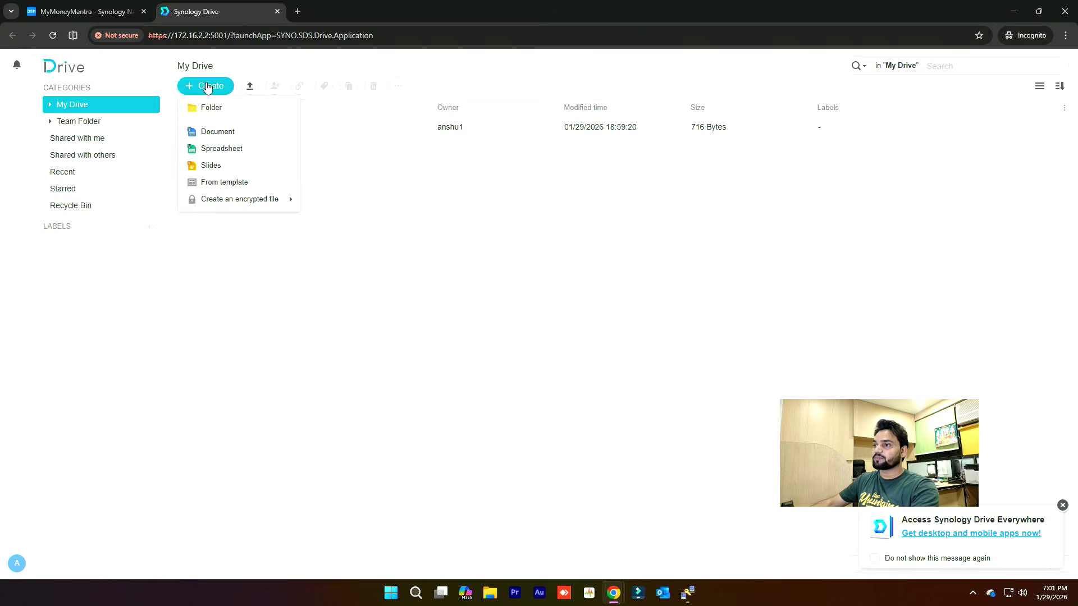
{"action": "left_click", "coordinate": [217, 132]}
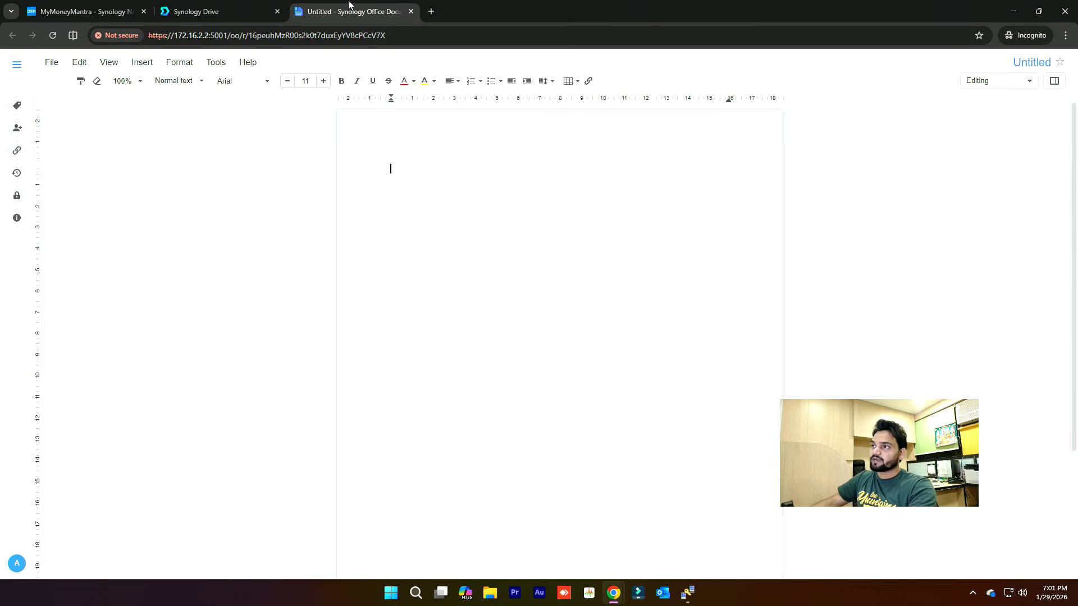
{"action": "left_click", "coordinate": [247, 5]}
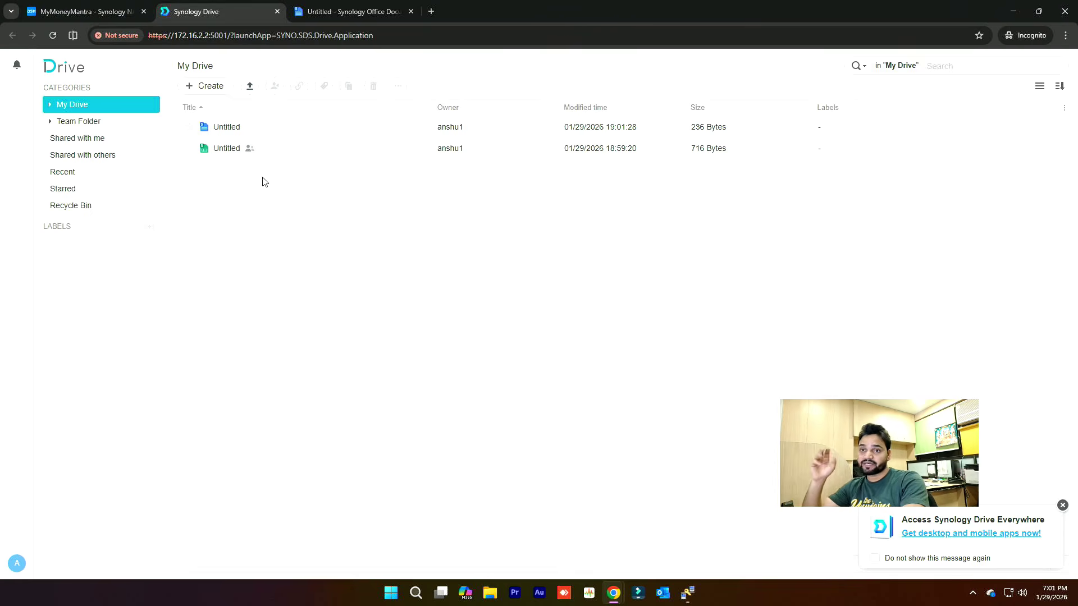
- Review the actions available for the shared spreadsheet in My Drive
{"action": "right_click", "coordinate": [304, 153]}
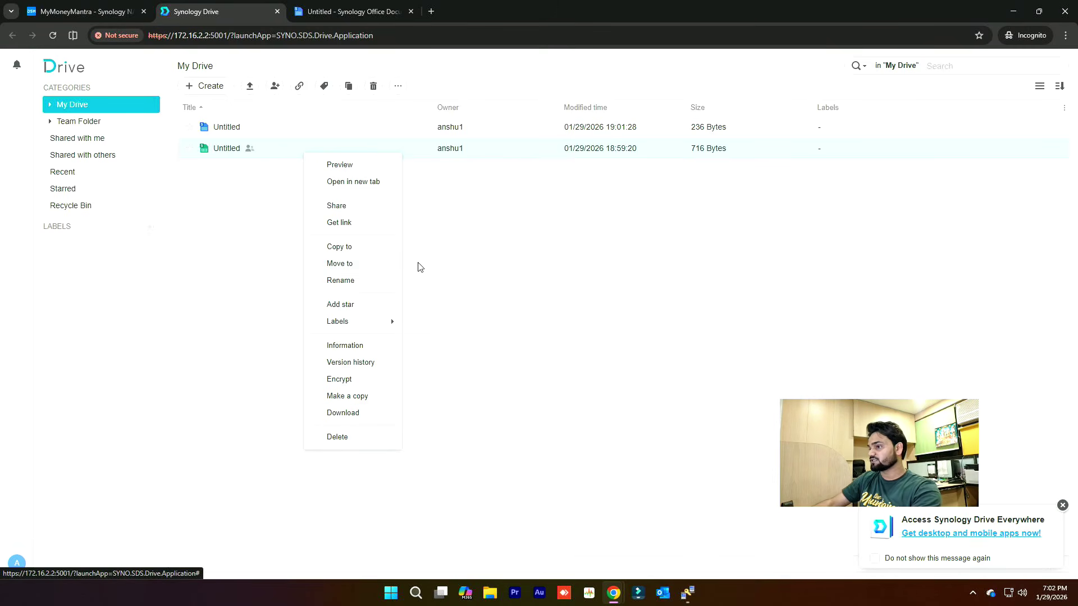
{"action": "left_click", "coordinate": [487, 267]}
{"action": "left_click", "coordinate": [488, 267]}
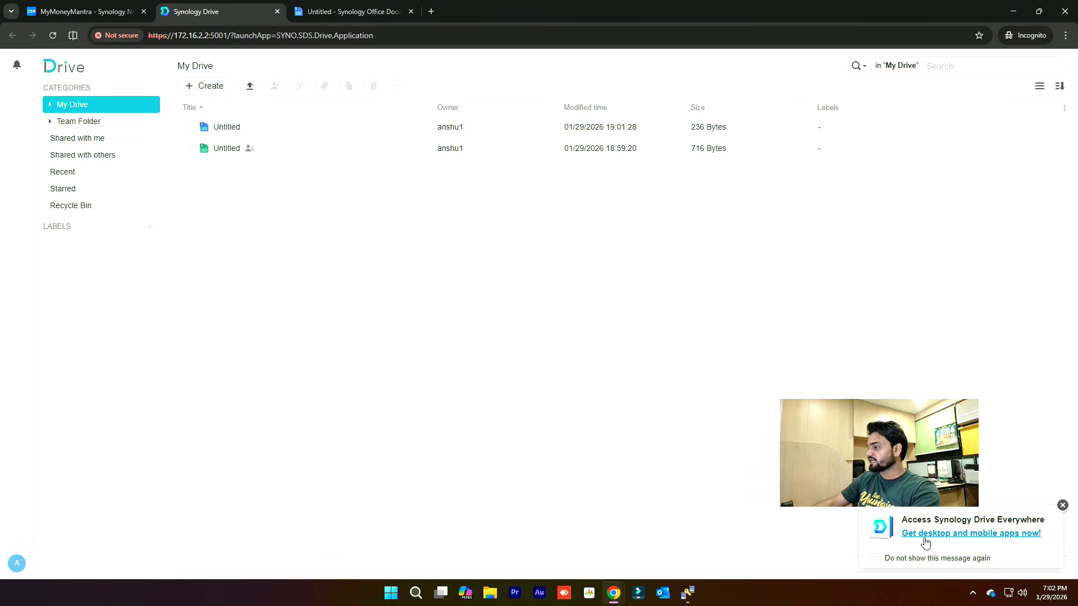
- Try to download the Synology Drive desktop application from the desktop and mobile apps offer
{"action": "left_click", "coordinate": [992, 539]}
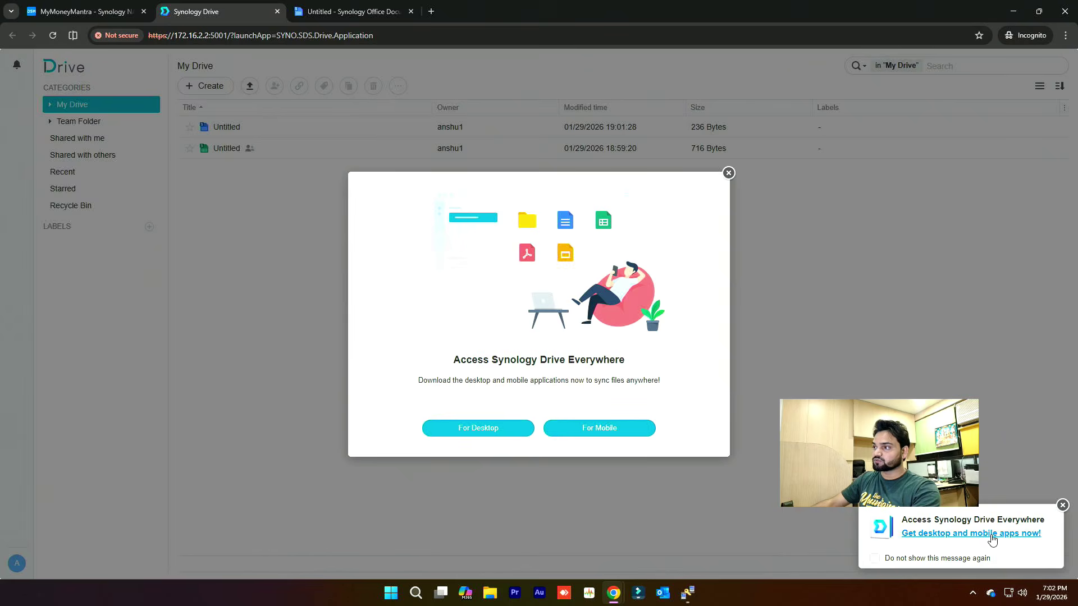
{"action": "left_click", "coordinate": [489, 432]}
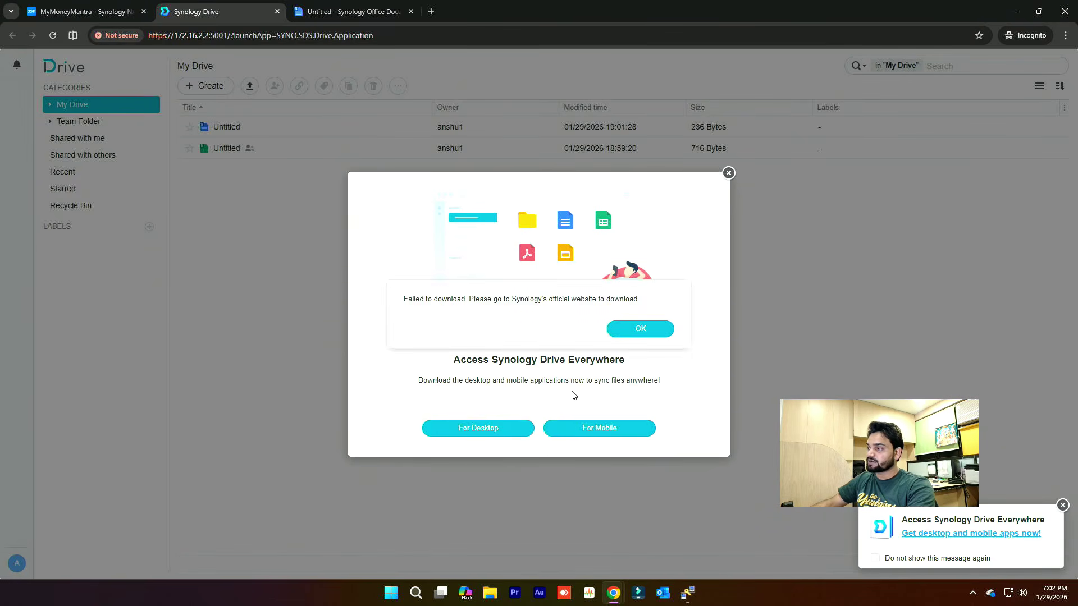
{"action": "left_click", "coordinate": [640, 330]}
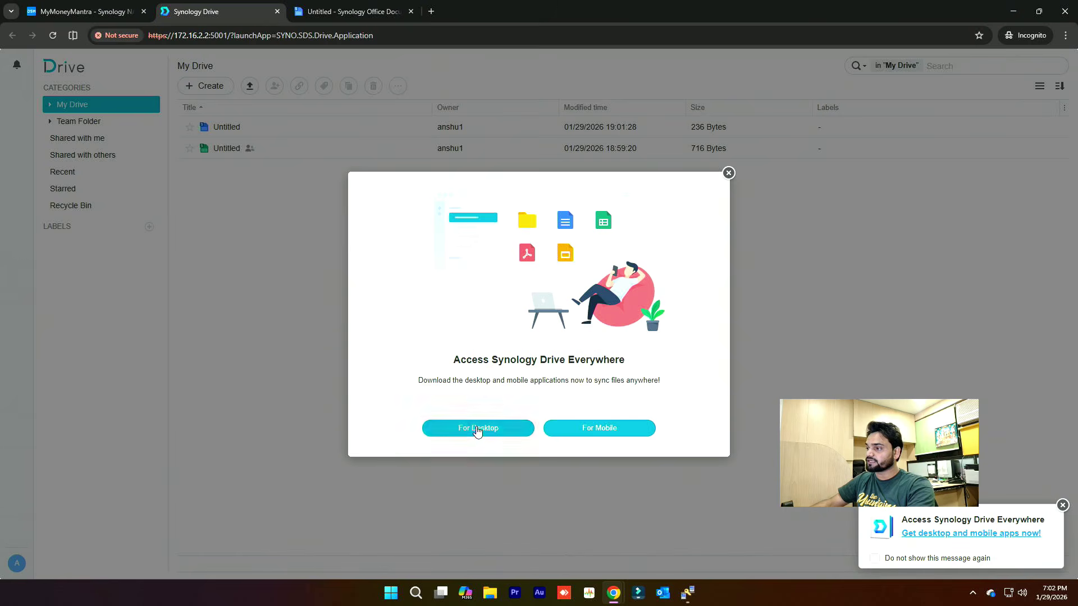
{"action": "left_click", "coordinate": [477, 429]}
{"action": "left_click", "coordinate": [657, 333]}
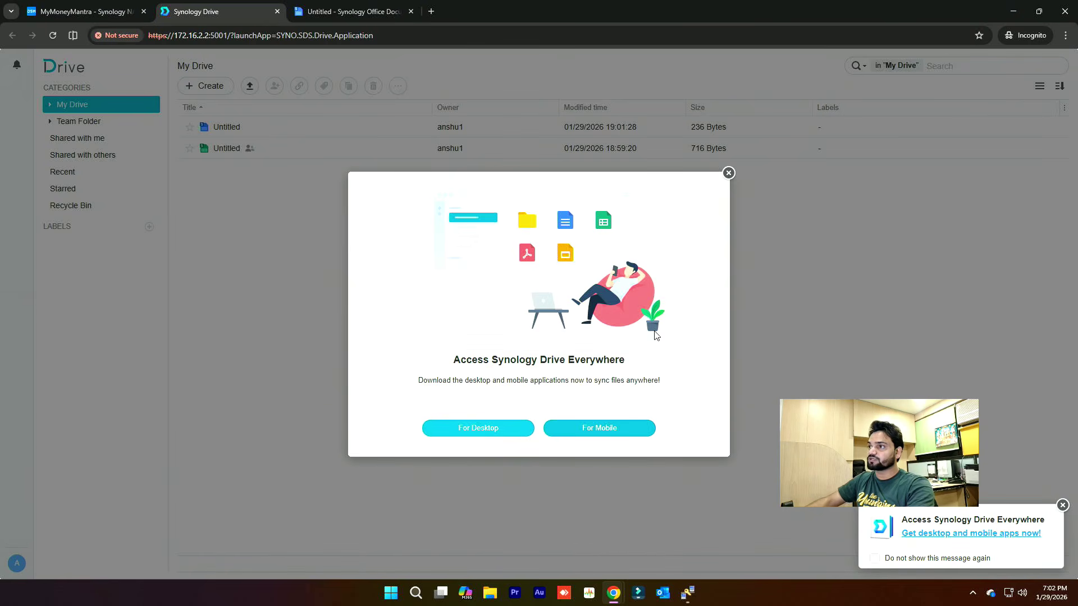
{"action": "left_click", "coordinate": [391, 38]}
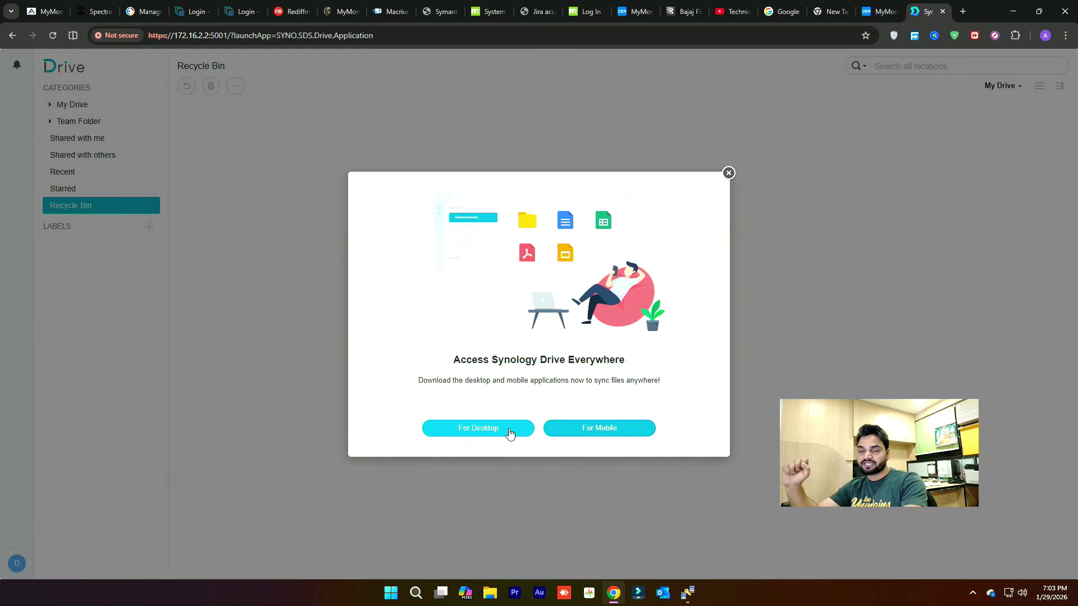
{"action": "key", "text": "super+d"}
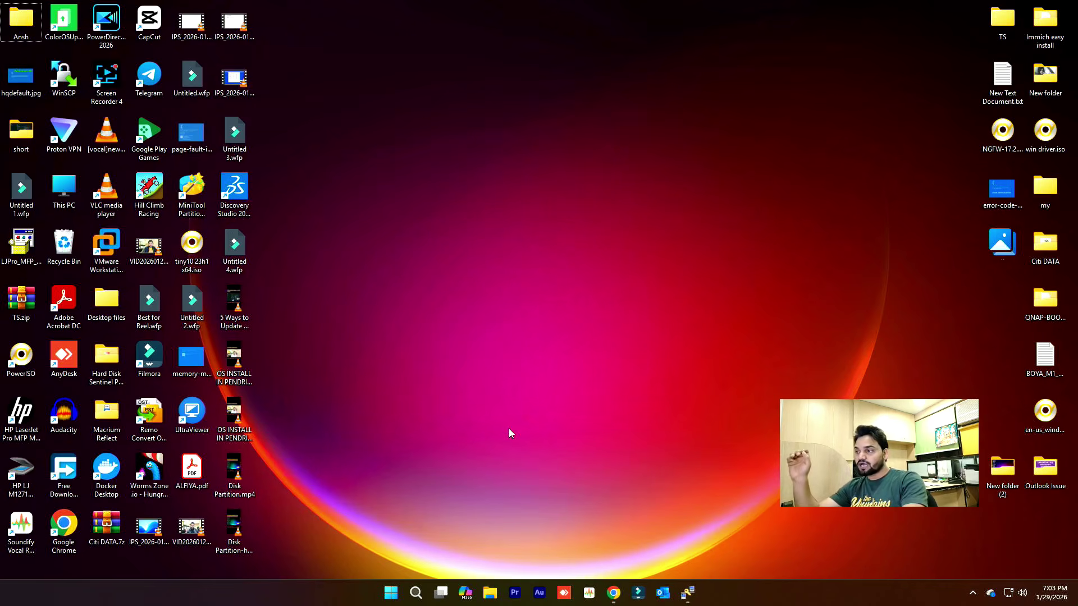
{"action": "key", "text": "super+d"}
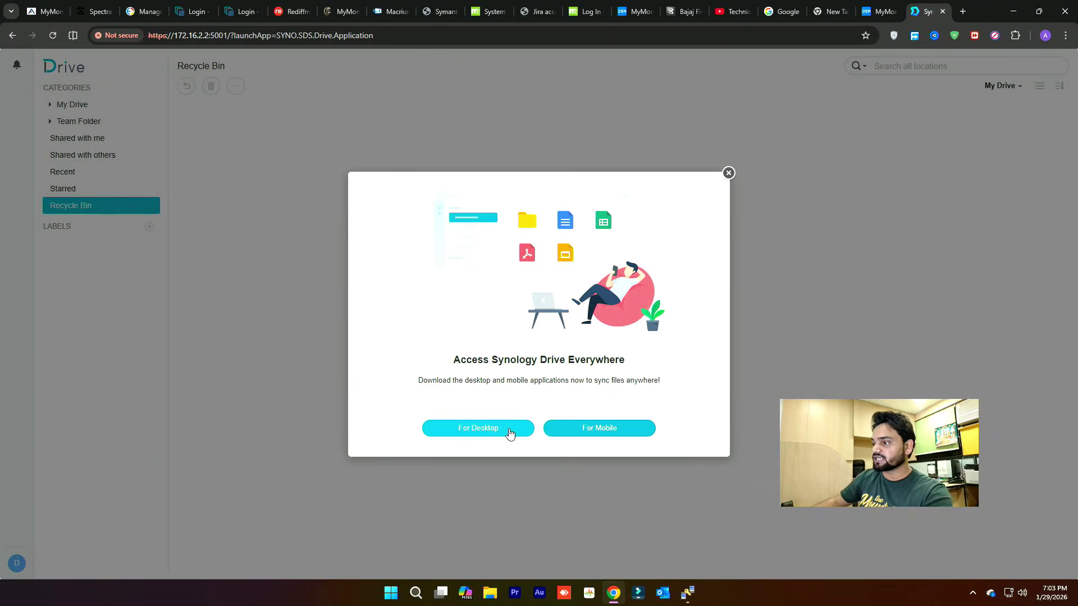
- Search Google for "synology drive for dekstop" in a new browser tab
{"action": "left_click", "coordinate": [963, 11]}
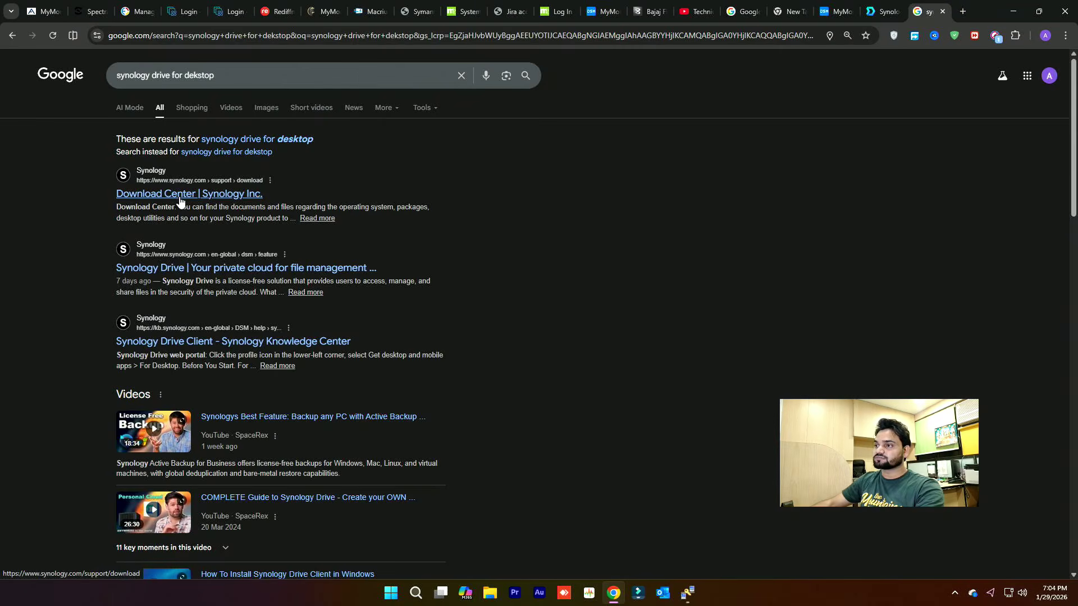
- Open Synology's Download Center from the search results and set the product type to NAS
{"action": "left_click", "coordinate": [179, 197]}
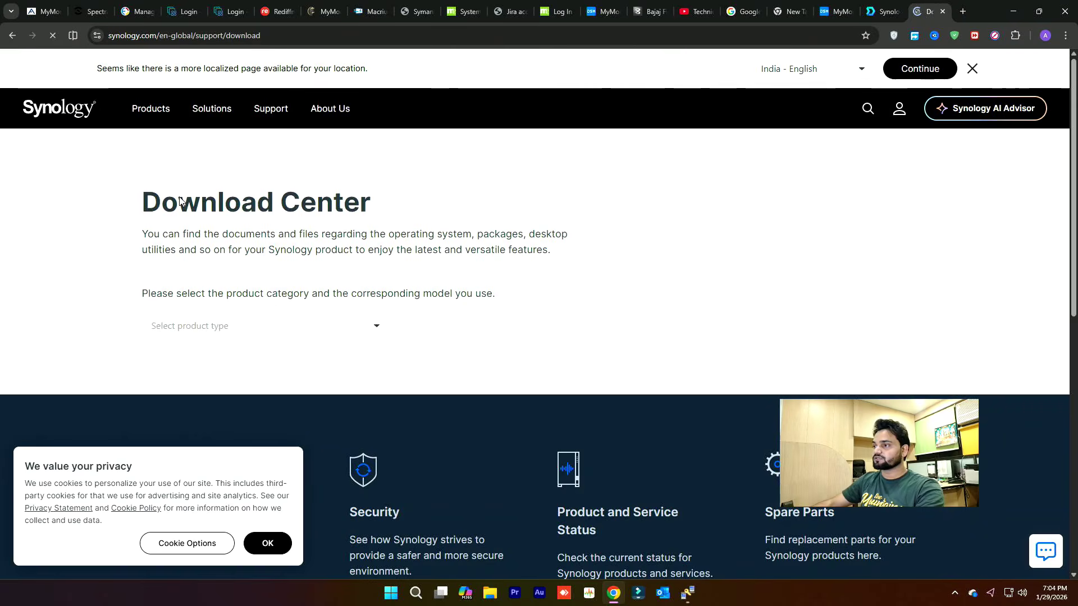
{"action": "left_click", "coordinate": [282, 329]}
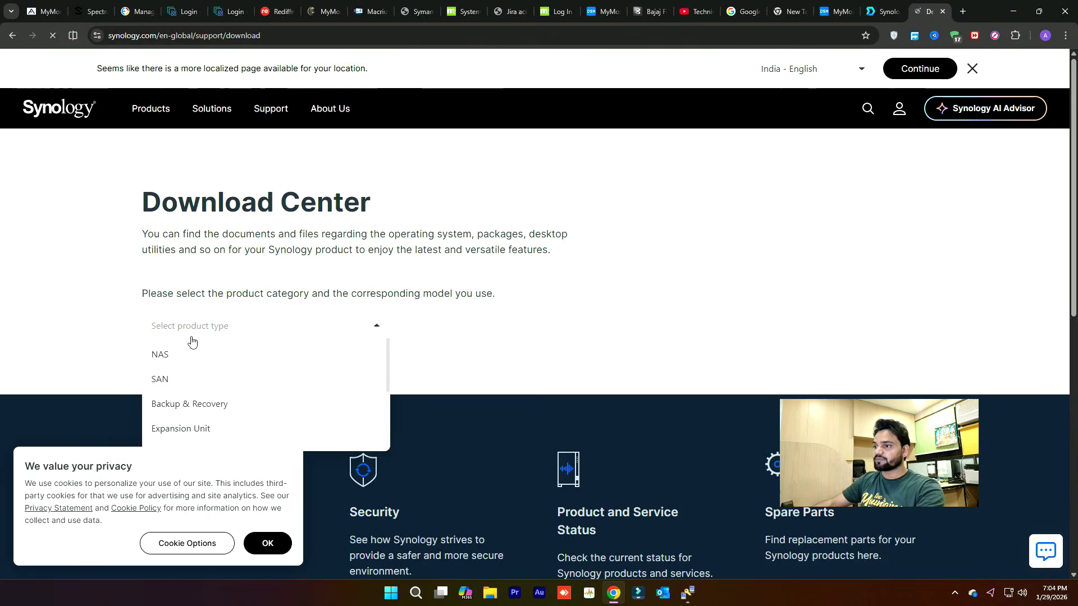
{"action": "left_click", "coordinate": [168, 360]}
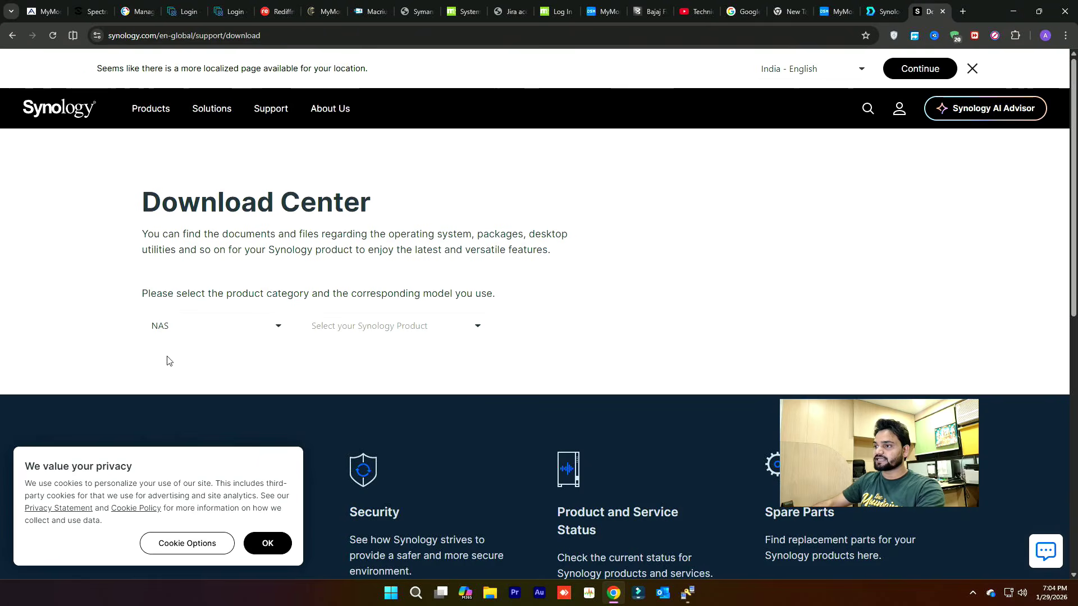
- Dismiss the app offer in the Synology Drive page and select DS3622xs+ as the product model in the Download Center
{"action": "left_click", "coordinate": [447, 321]}
{"action": "scroll", "coordinate": [374, 405], "scroll_direction": "down", "scroll_amount": 5}
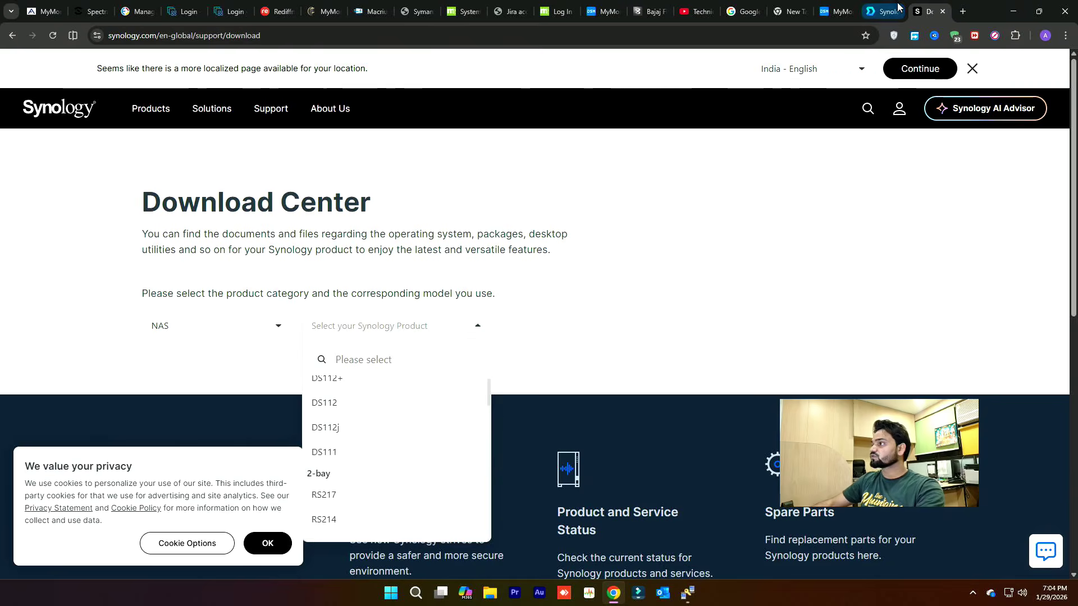
{"action": "left_click", "coordinate": [882, 12]}
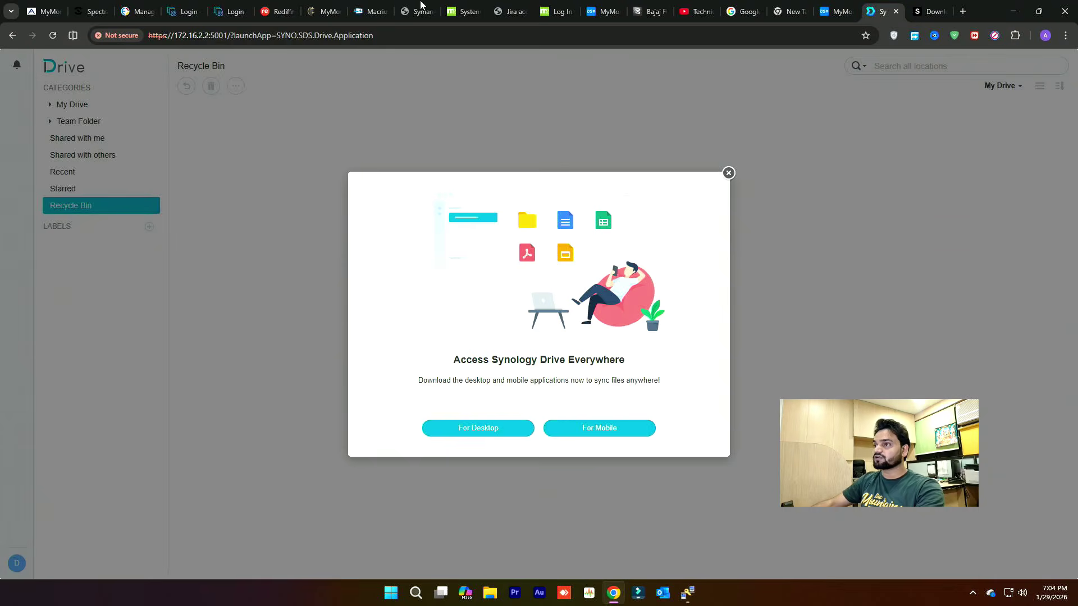
{"action": "left_click", "coordinate": [729, 173]}
{"action": "key", "text": "ctrl+Tab"}
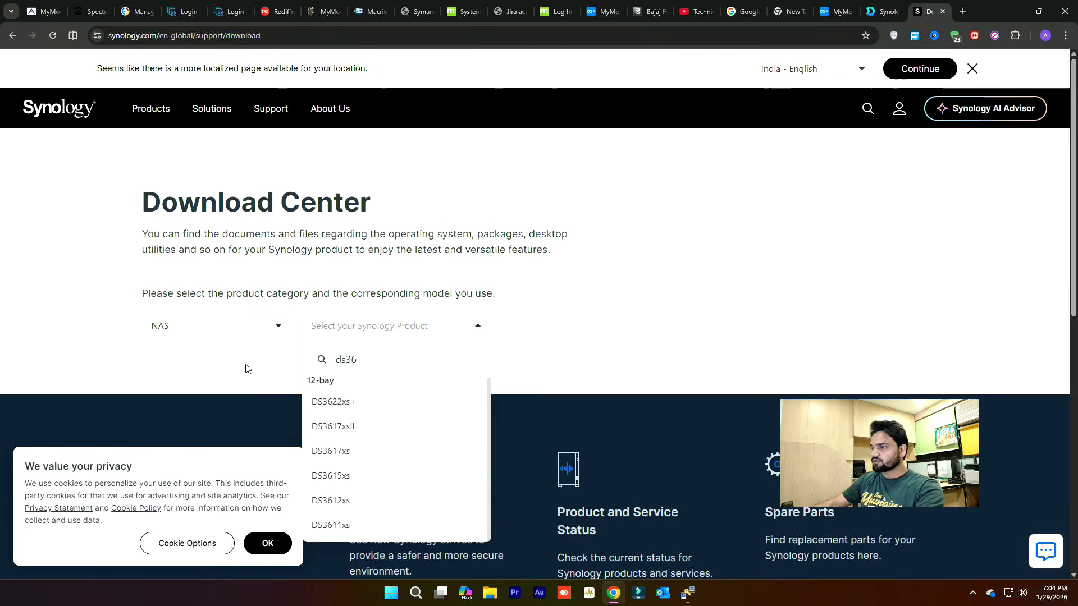
{"action": "left_click", "coordinate": [347, 403]}
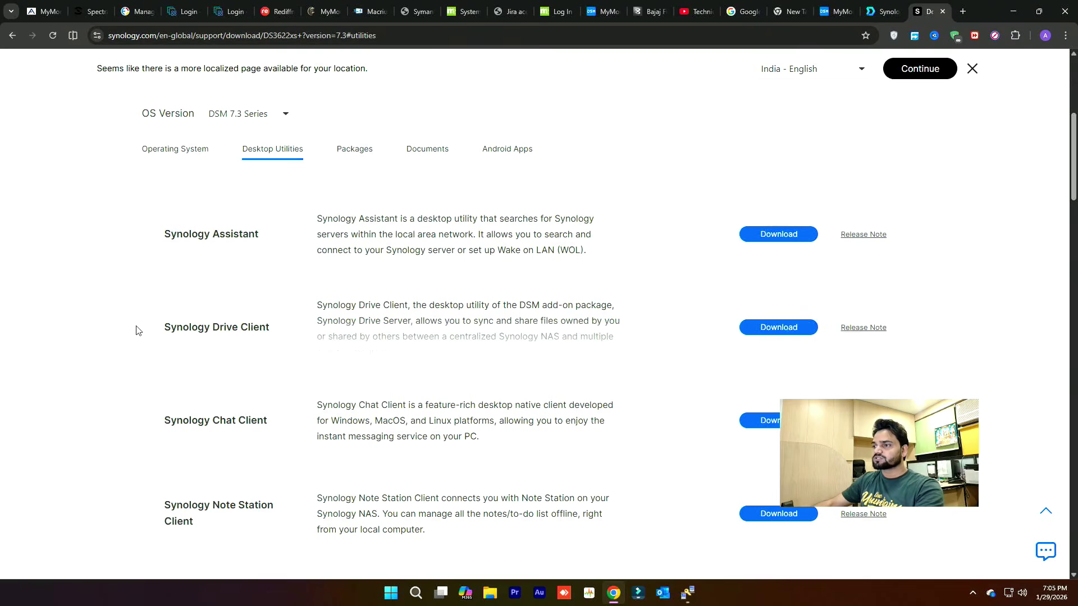
- Download the Windows (64 bits, msi) version of Synology Drive Client from the desktop utilities for DSM 7.3
{"action": "left_click_drag", "start_coordinate": [163, 327], "coordinate": [276, 331]}
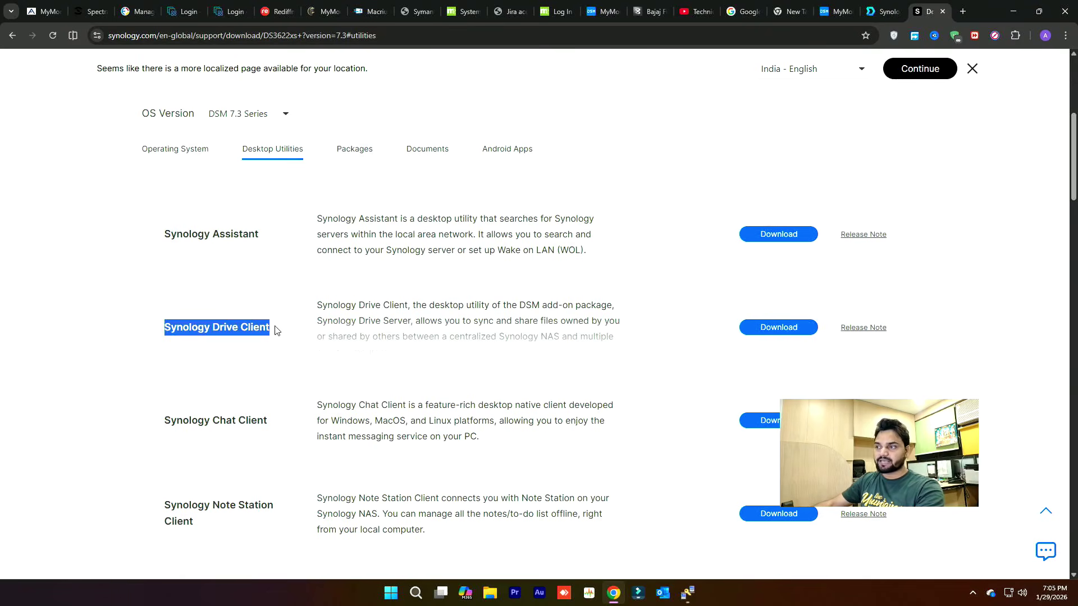
{"action": "left_click", "coordinate": [778, 329]}
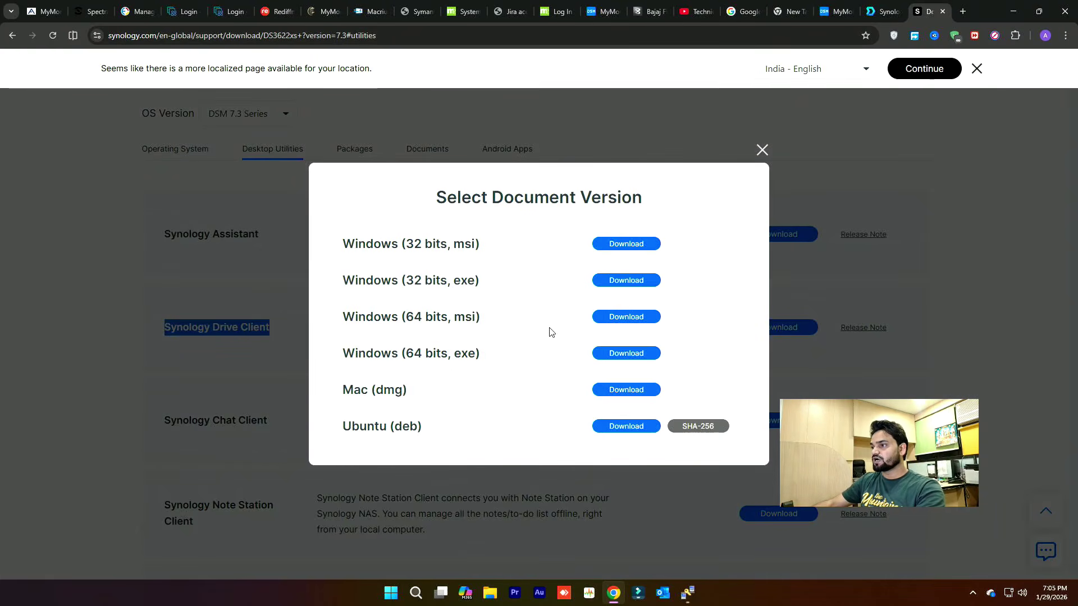
{"action": "left_click_drag", "start_coordinate": [405, 317], "coordinate": [439, 318]}
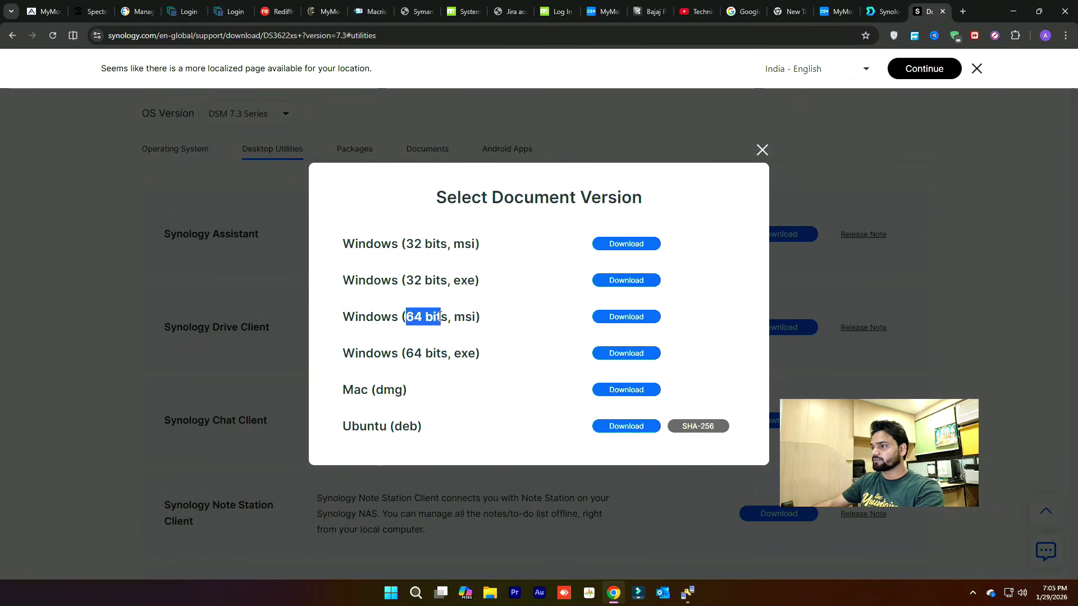
{"action": "left_click", "coordinate": [631, 317]}
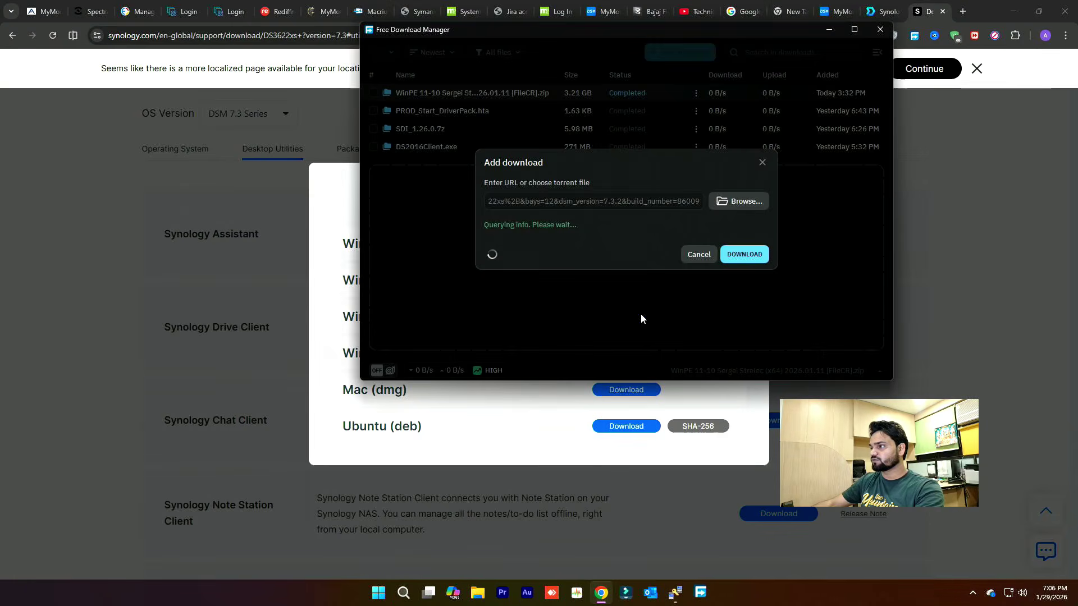
{"action": "left_click", "coordinate": [745, 270]}
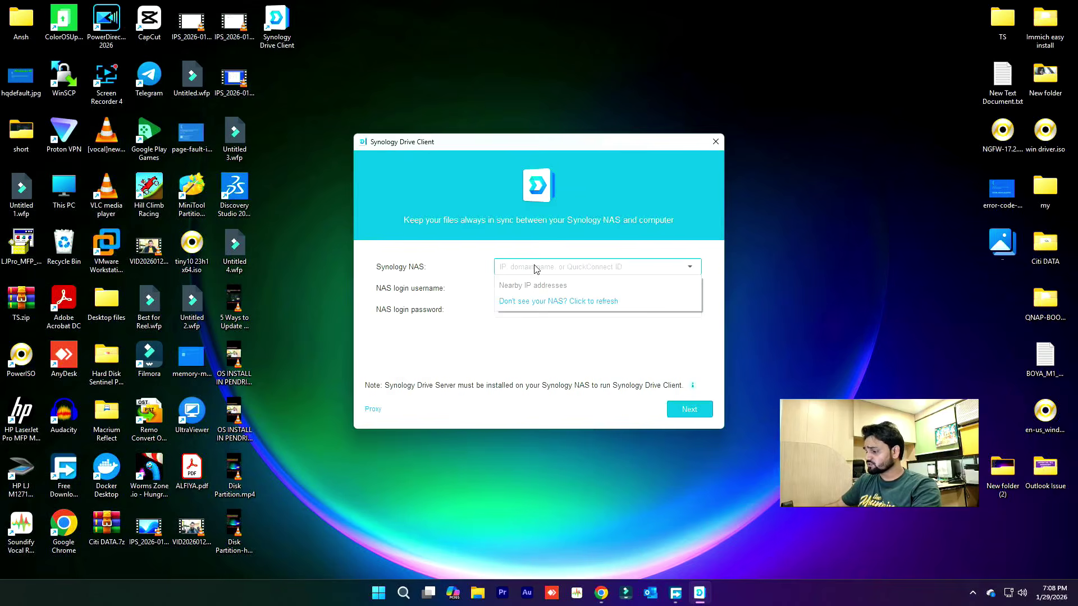
{"action": "type", "text": "17.16"}
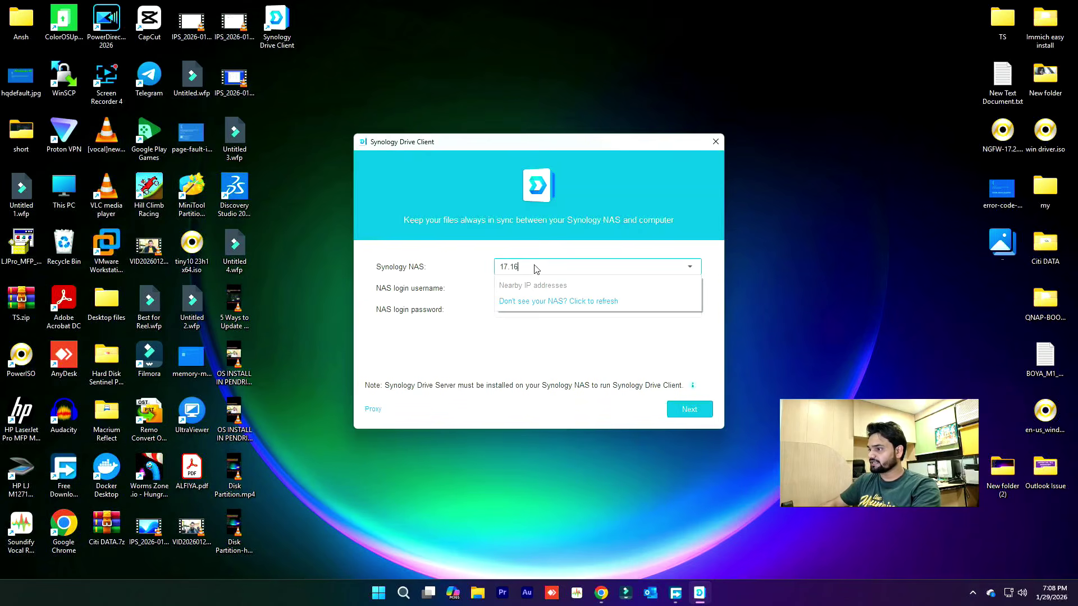
{"action": "key", "text": "BackSpace"}
{"action": "key", "text": "BackSpace"}
{"action": "key", "text": "BackSpace"}
{"action": "key", "text": "BackSpace"}
{"action": "key", "text": "BackSpace"}
{"action": "type", "text": "172.16.23."}
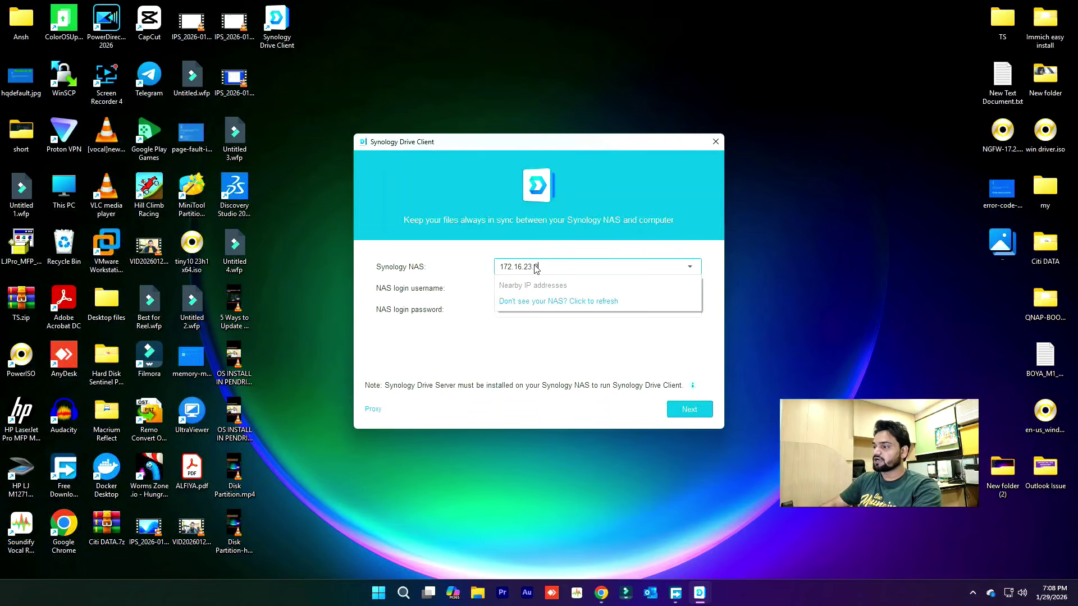
{"action": "key", "text": "BackSpace"}
{"action": "key", "text": "BackSpace"}
{"action": "key", "text": "BackSpace"}
{"action": "key", "text": "BackSpace"}
{"action": "key", "text": "BackSpace"}
{"action": "key", "text": "BackSpace"}
{"action": "key", "text": "BackSpace"}
{"action": "key", "text": "BackSpace"}
{"action": "key", "text": "BackSpace"}
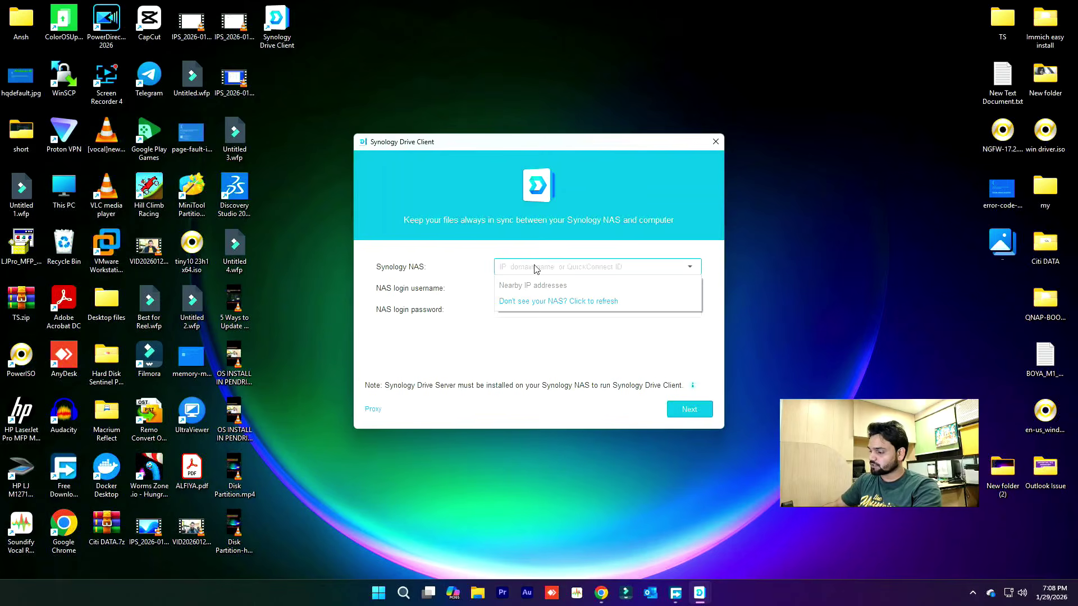
- Connect Synology Drive Client to the NAS at 172.16.2.2 with the NAS login username and password, accepting the untrusted SSL certificate
{"action": "type", "text": "172.16"}
{"action": "type", "text": "••"}
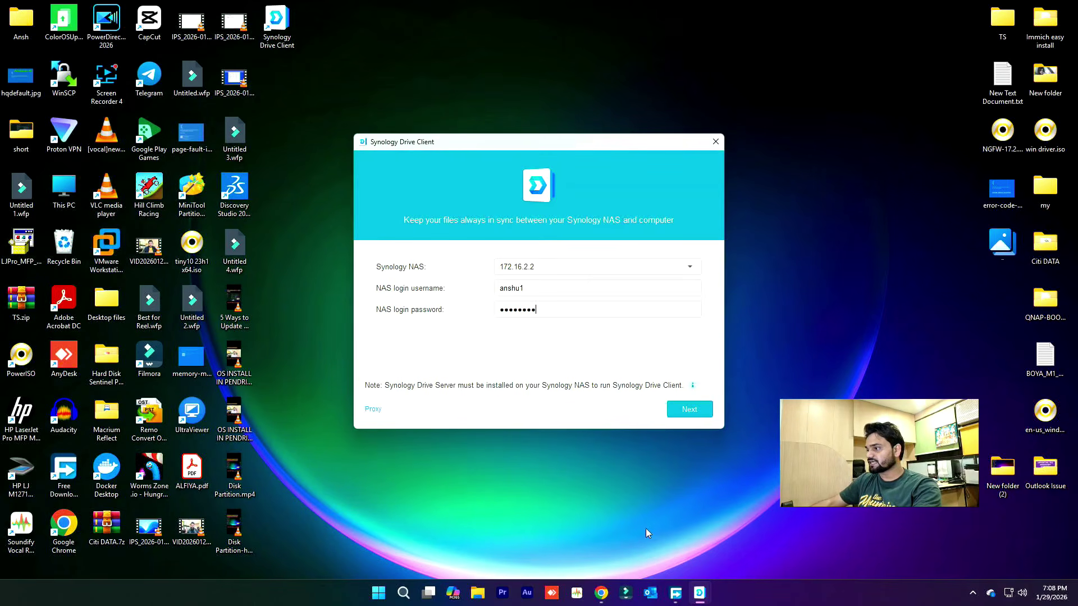
{"action": "left_click", "coordinate": [691, 410]}
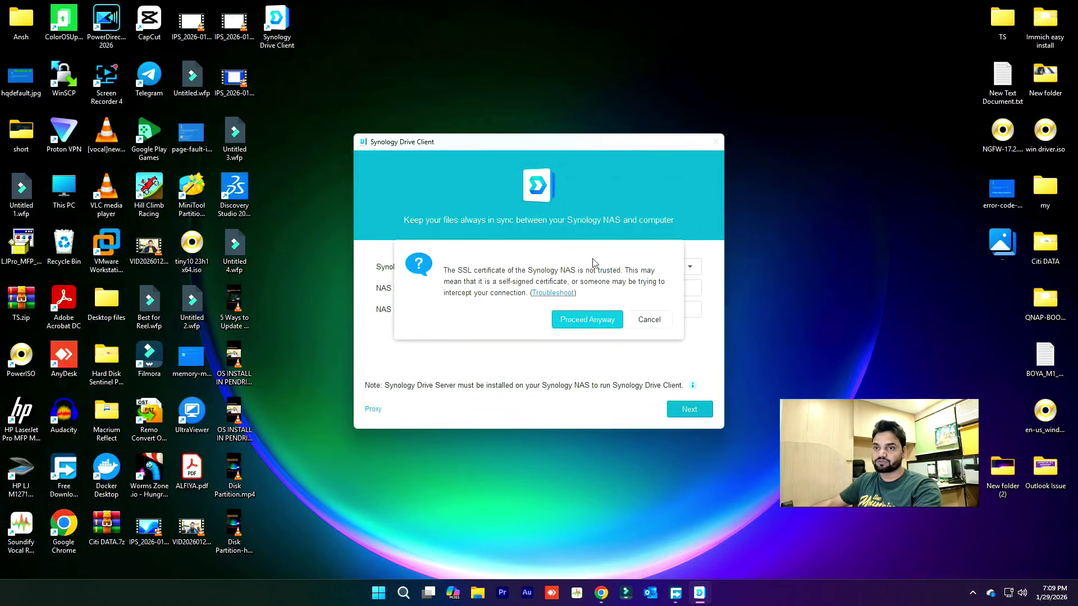
{"action": "left_click", "coordinate": [587, 317]}
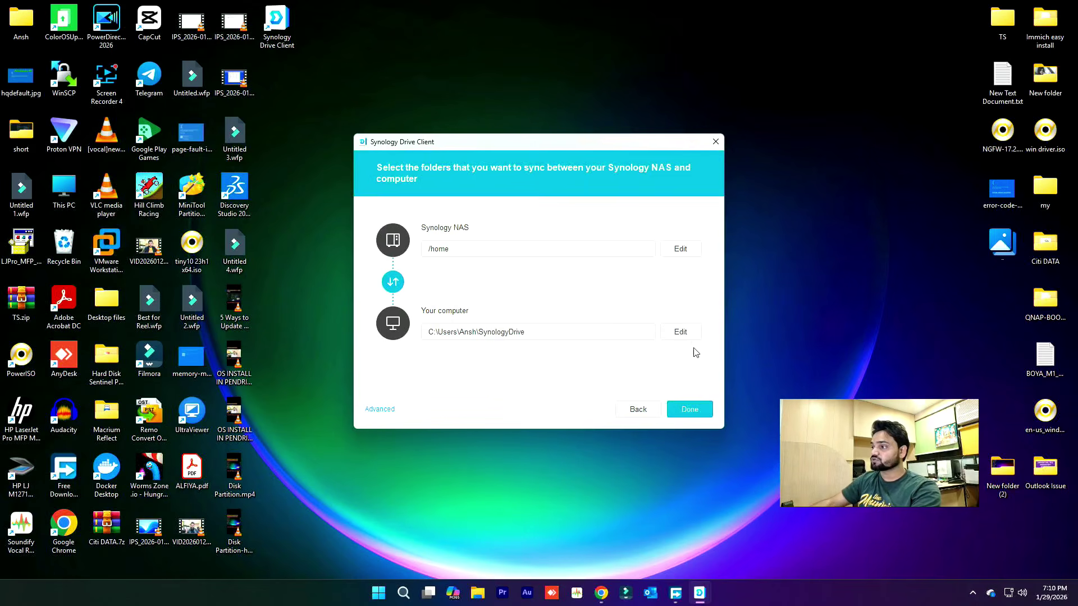
- Set the computer's sync location to a new SynologyDrive folder inside "synology backup" on the Desktop and finish the sync setup
{"action": "left_click", "coordinate": [687, 334]}
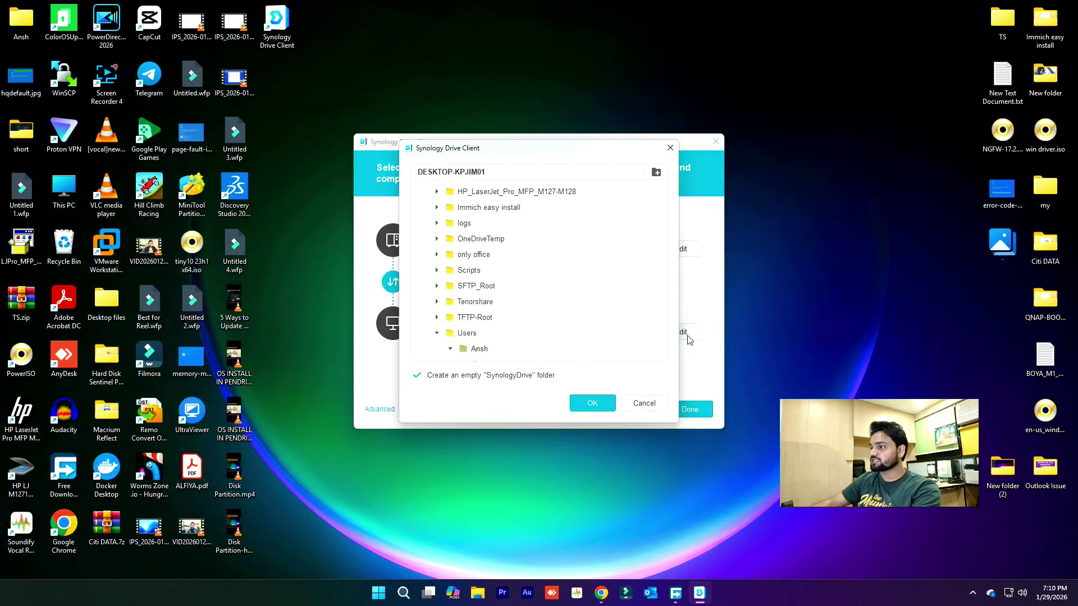
{"action": "scroll", "coordinate": [489, 288], "scroll_direction": "up", "scroll_amount": 1}
{"action": "scroll", "coordinate": [491, 288], "scroll_direction": "down", "scroll_amount": 7}
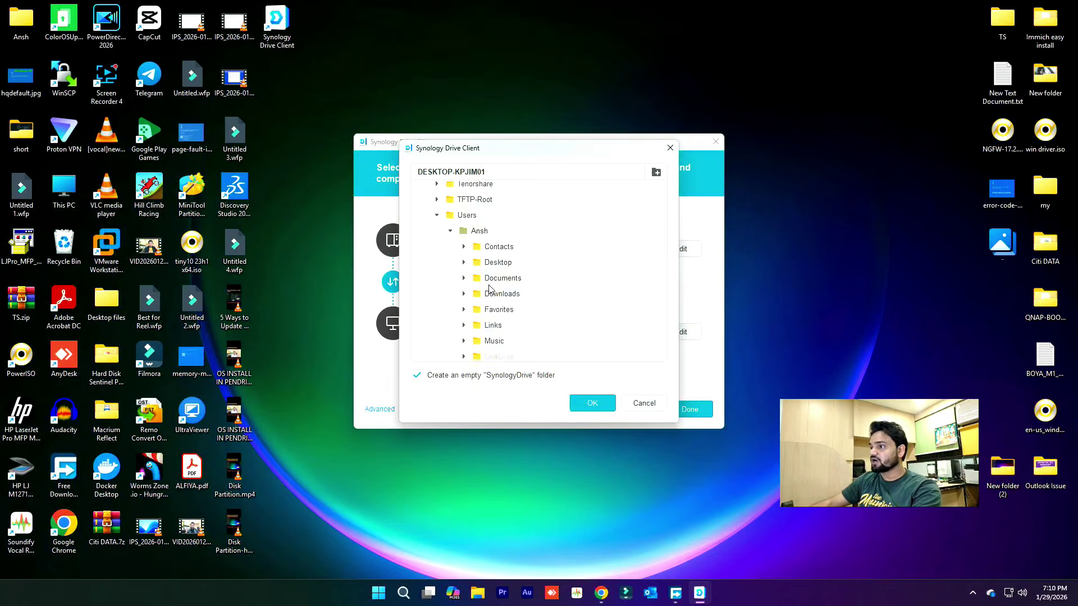
{"action": "scroll", "coordinate": [505, 292], "scroll_direction": "up", "scroll_amount": 8}
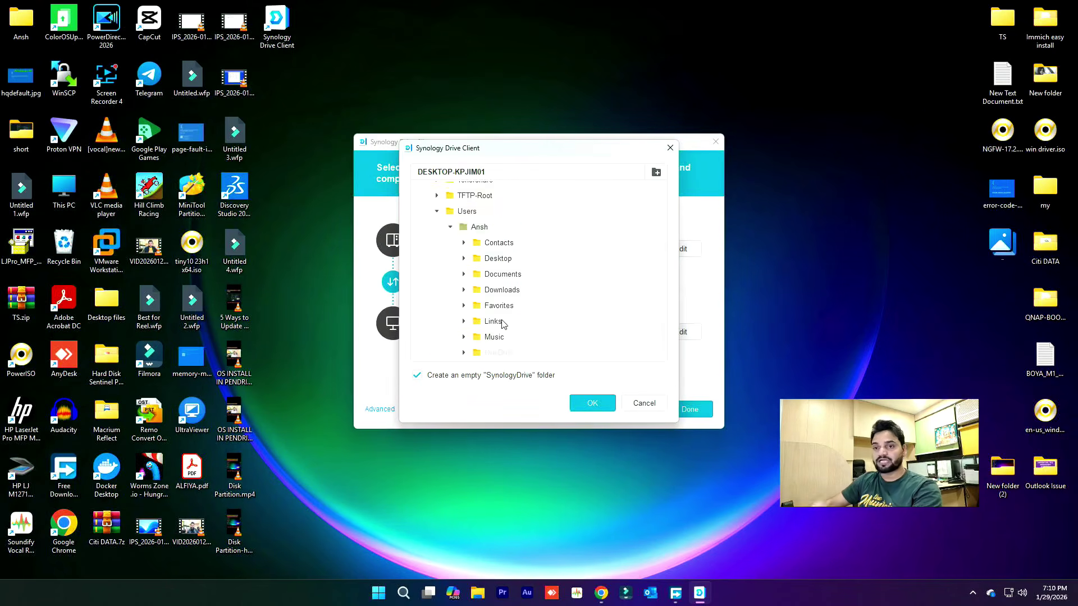
{"action": "scroll", "coordinate": [511, 262], "scroll_direction": "down", "scroll_amount": 4}
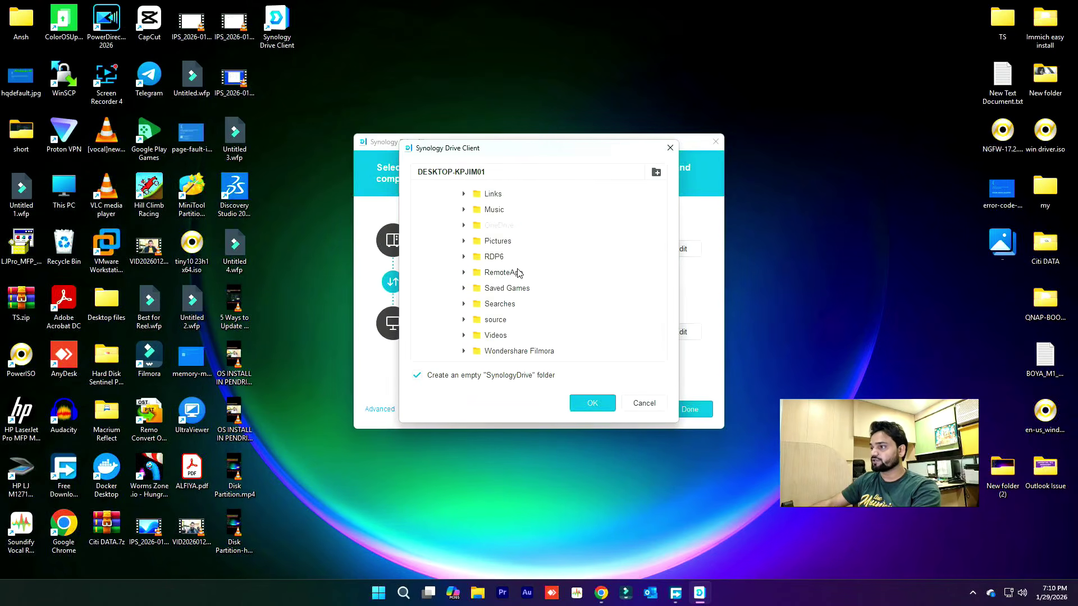
{"action": "scroll", "coordinate": [533, 290], "scroll_direction": "up", "scroll_amount": 3}
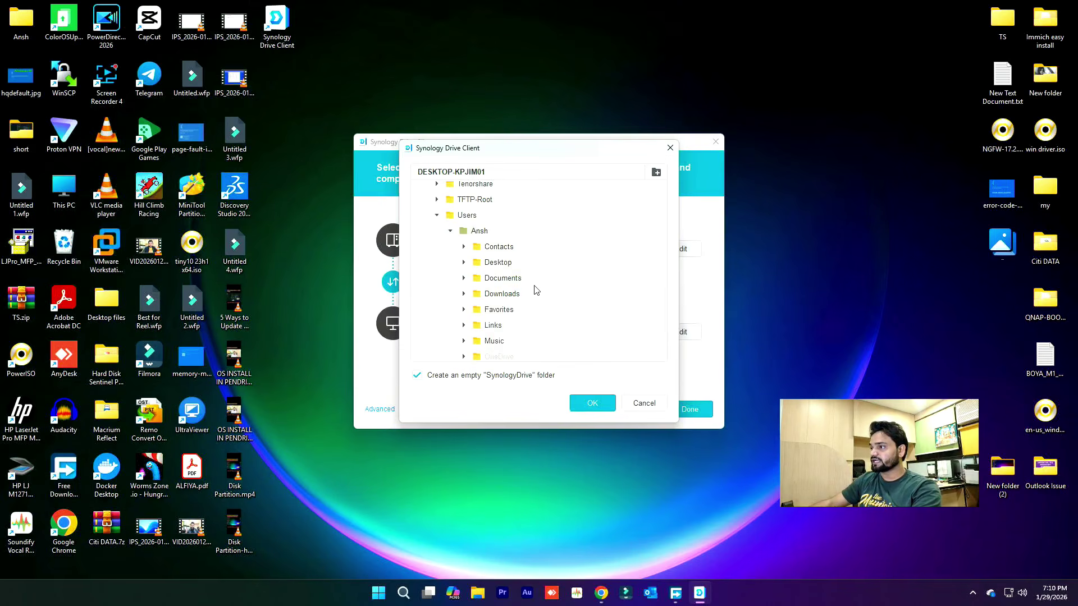
{"action": "left_click", "coordinate": [498, 262]}
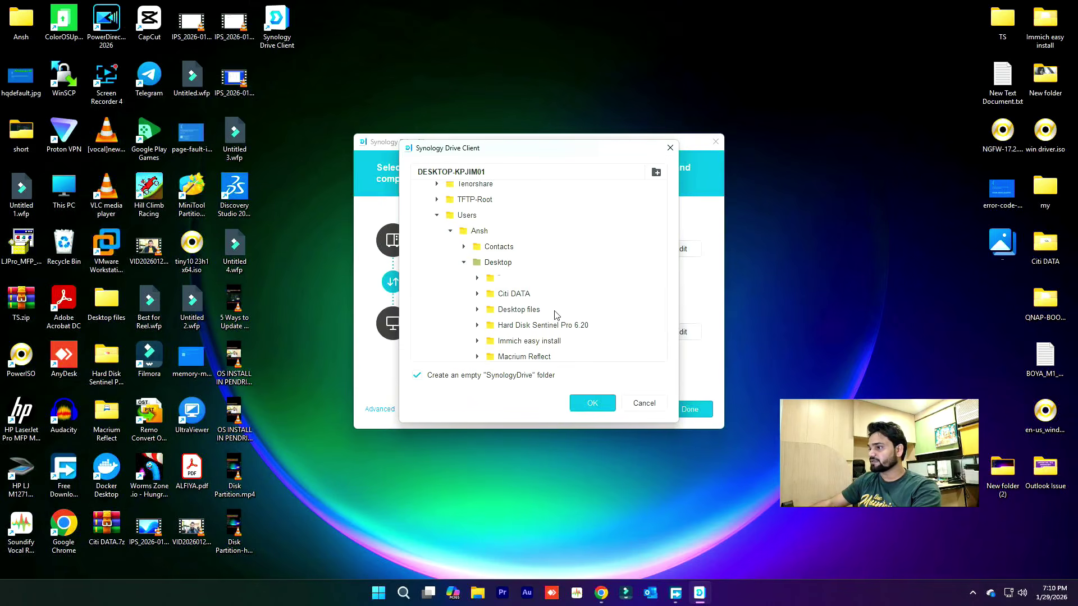
{"action": "scroll", "coordinate": [556, 314], "scroll_direction": "down", "scroll_amount": 3}
{"action": "left_click", "coordinate": [513, 336]}
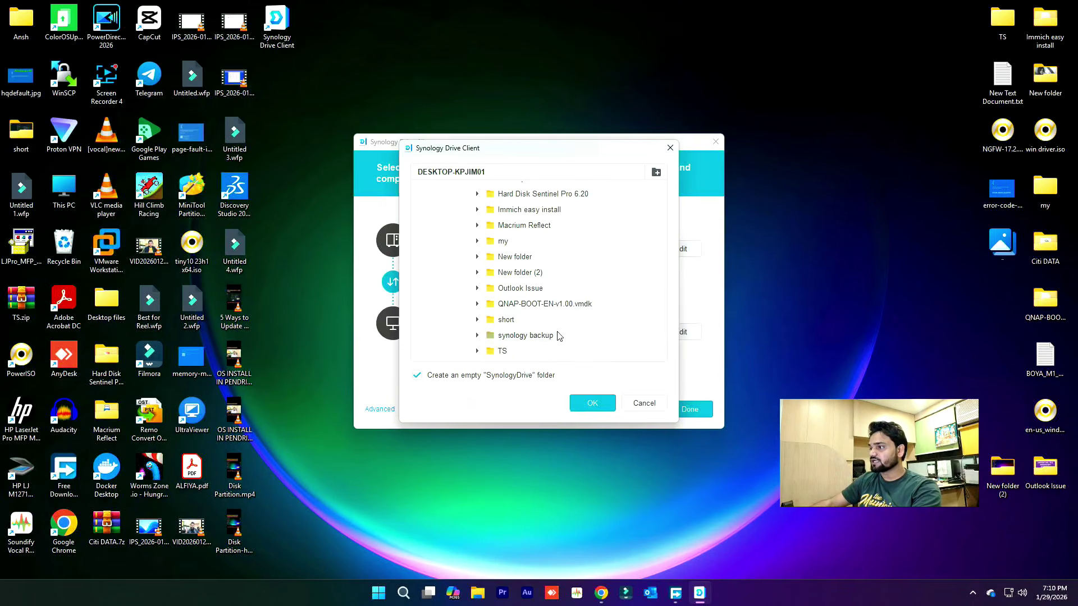
{"action": "left_click", "coordinate": [592, 403]}
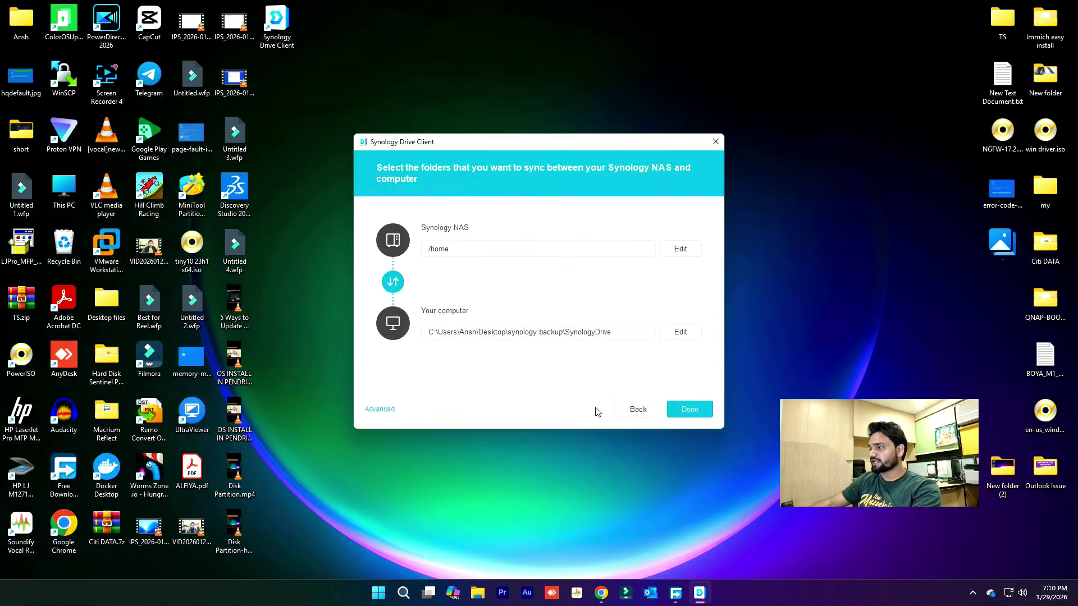
{"action": "left_click", "coordinate": [690, 409]}
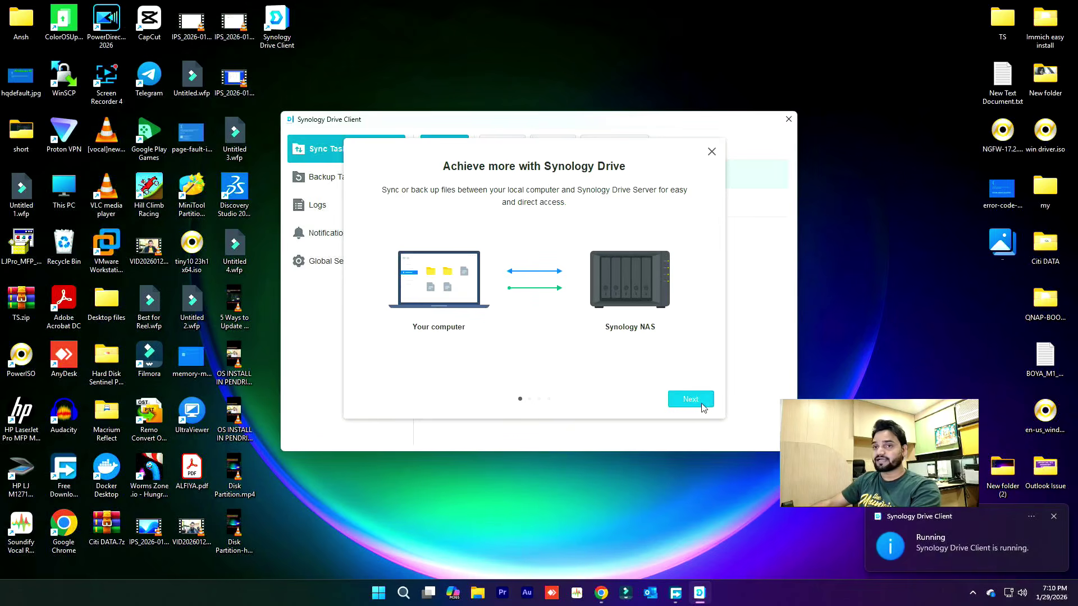
- Go through the Synology Drive introduction, open the local sync folder from its last page, and close that folder
{"action": "left_click", "coordinate": [705, 404]}
{"action": "left_click", "coordinate": [703, 404]}
{"action": "left_click", "coordinate": [703, 408]}
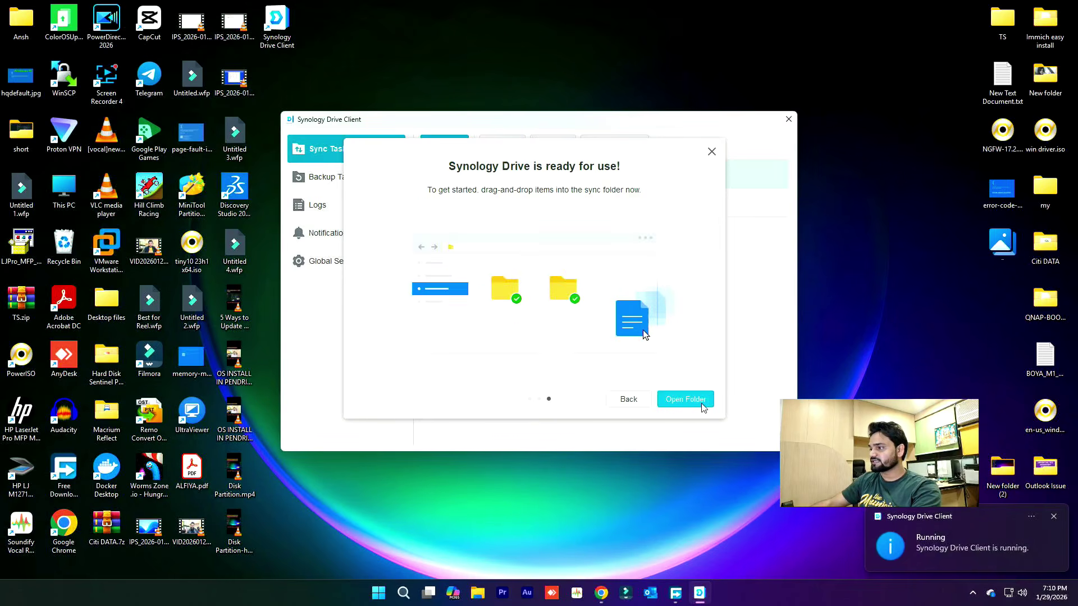
{"action": "left_click", "coordinate": [702, 405]}
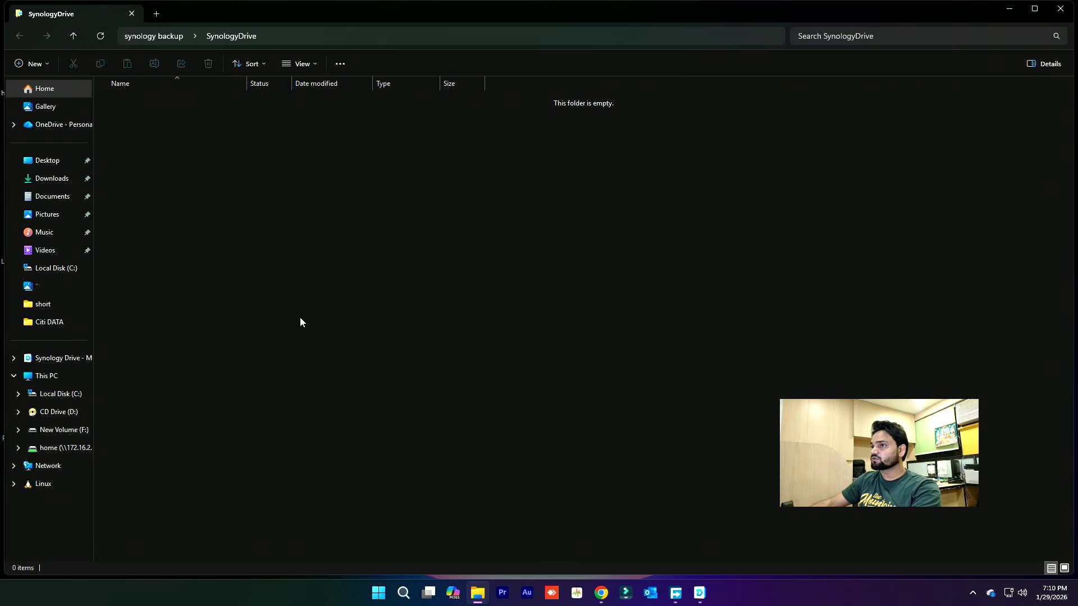
{"action": "left_click", "coordinate": [1059, 8]}
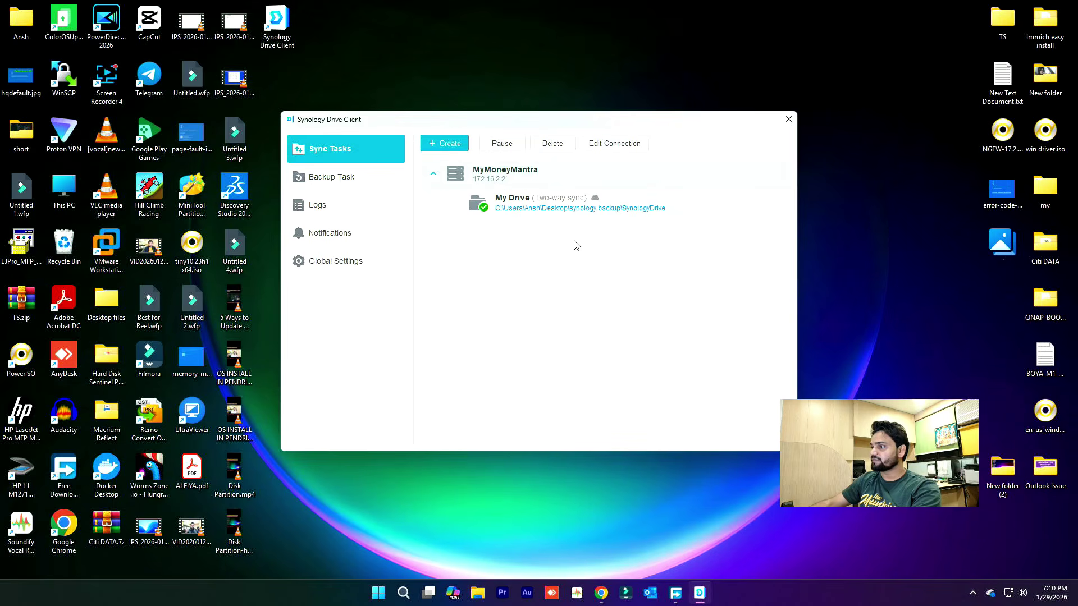
- Review the recently changed files and notifications in the Drive client's status pop-up, and select the My Drive two-way sync task
{"action": "left_click", "coordinate": [973, 593]}
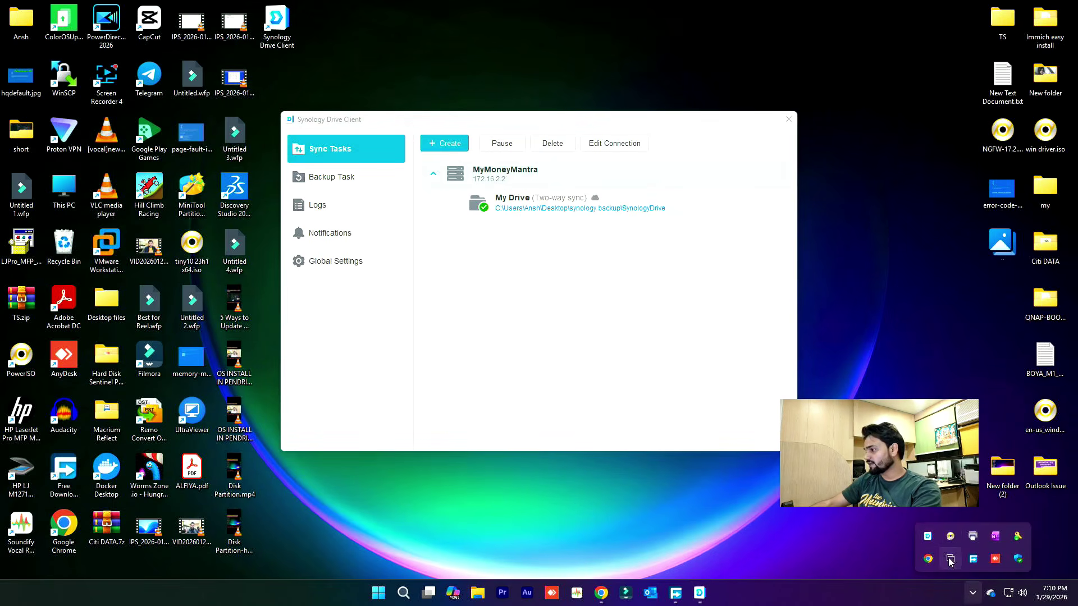
{"action": "left_click", "coordinate": [927, 536]}
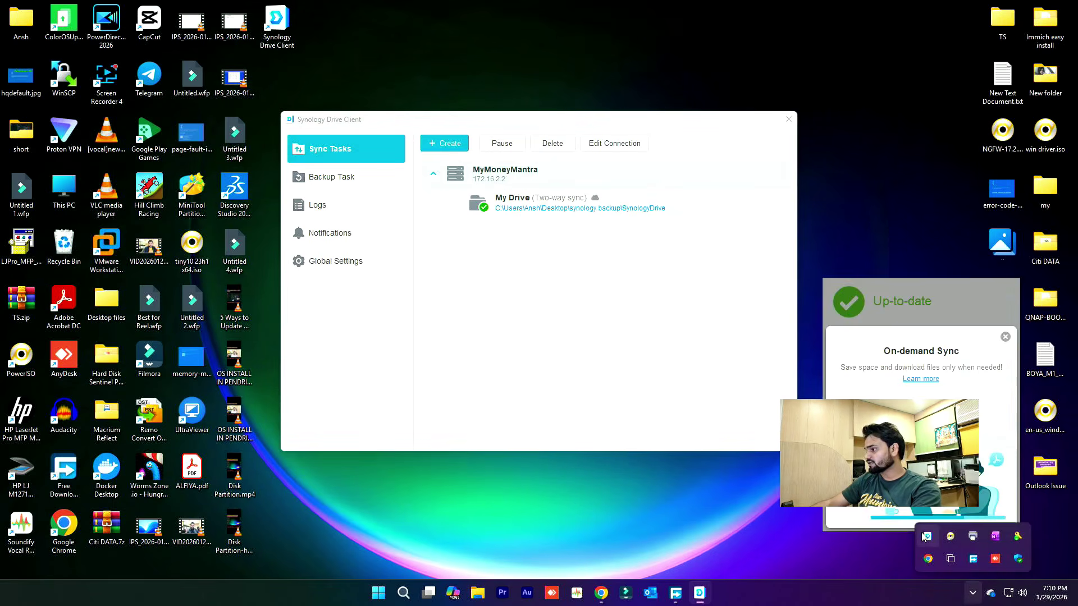
{"action": "left_click", "coordinate": [1005, 337]}
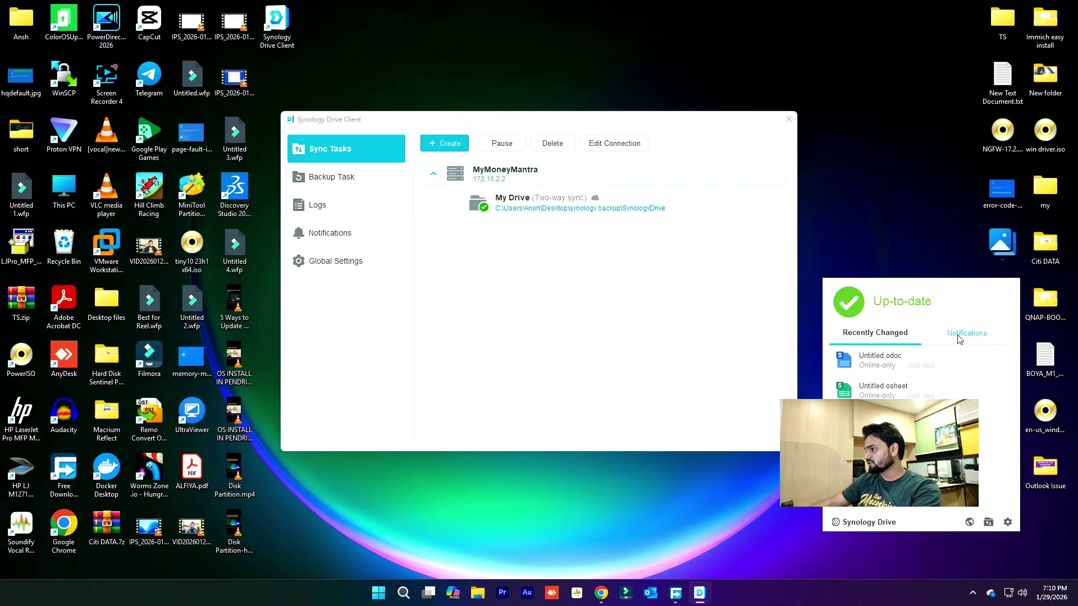
{"action": "left_click", "coordinate": [960, 335]}
{"action": "left_click", "coordinate": [895, 337]}
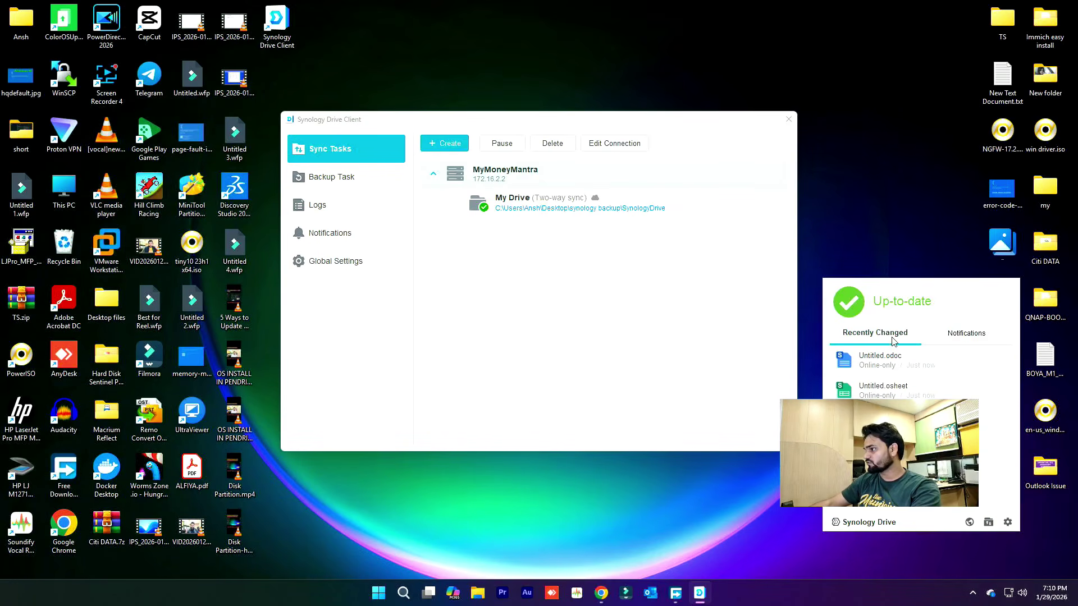
{"action": "left_click", "coordinate": [548, 203]}
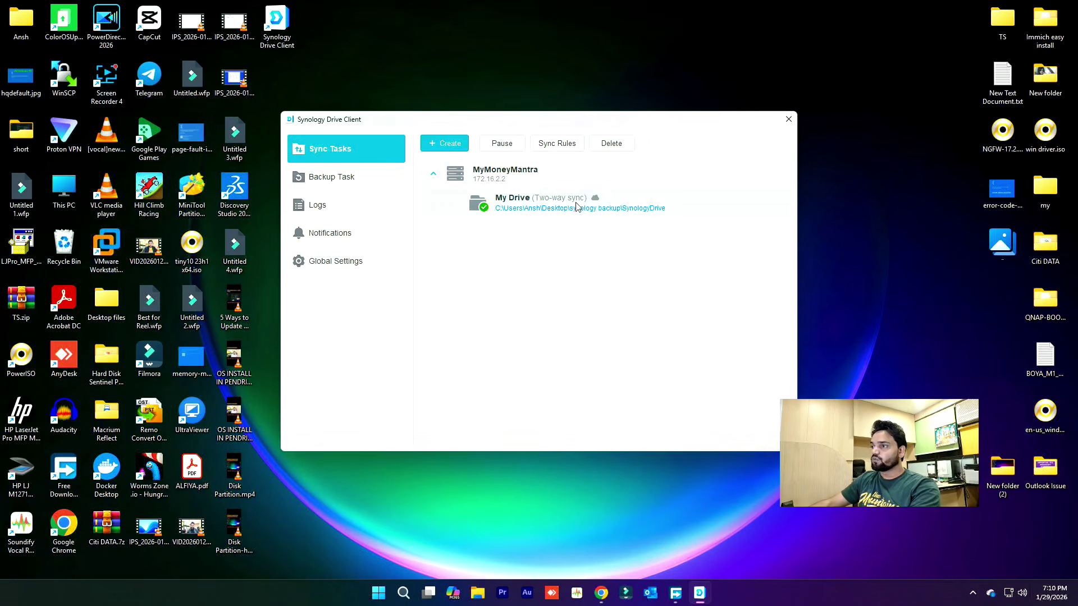
- Review the My Drive task's sync rules: folder selection, excluded file types, and sync direction with its related options
{"action": "left_click", "coordinate": [544, 147]}
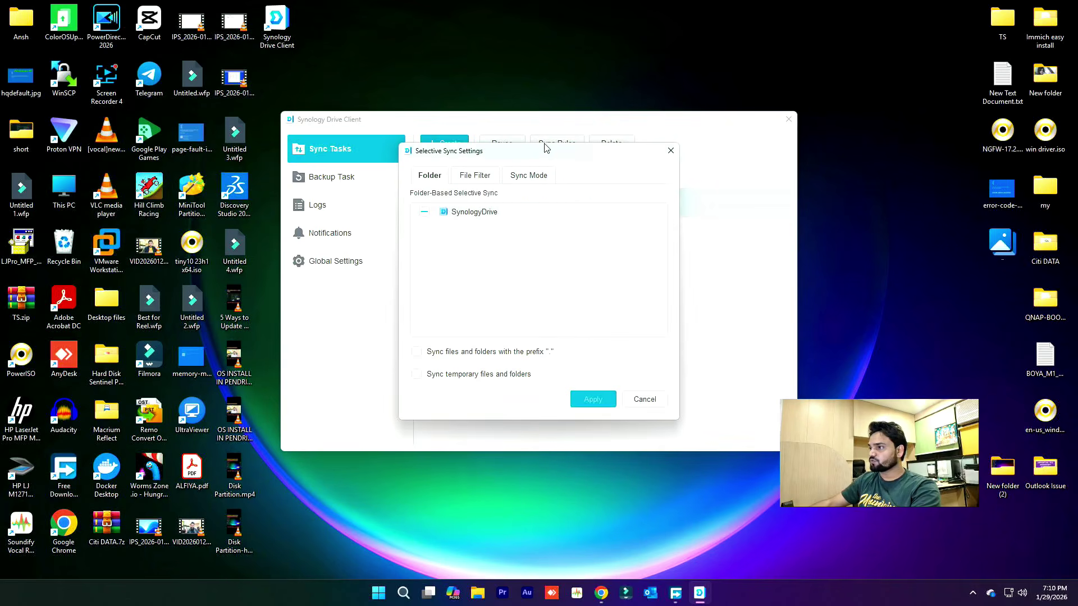
{"action": "left_click", "coordinate": [493, 176]}
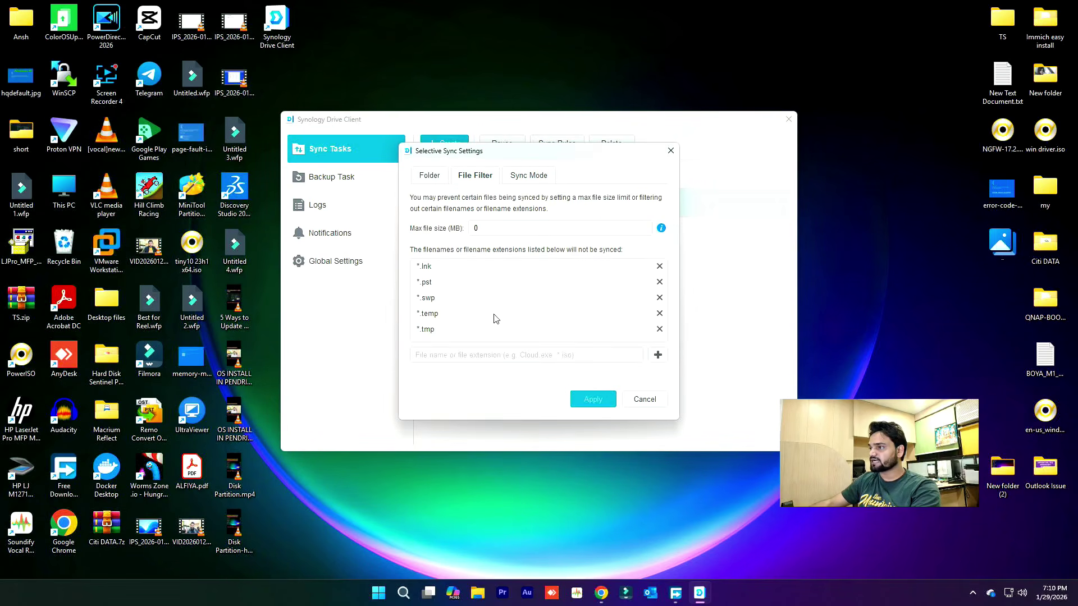
{"action": "left_click", "coordinate": [528, 175]}
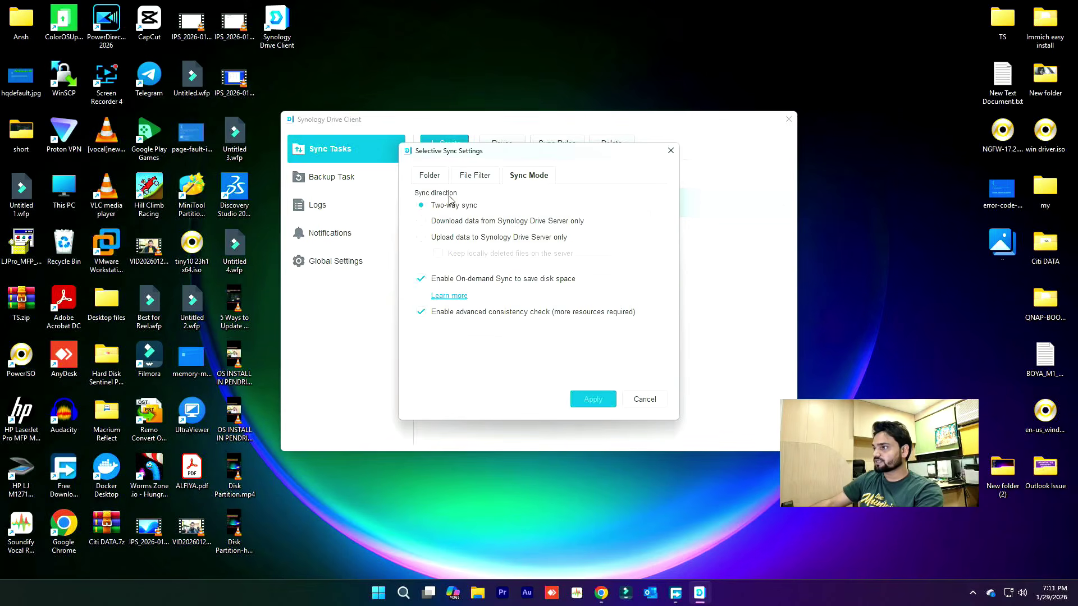
{"action": "left_click", "coordinate": [476, 176]}
{"action": "left_click", "coordinate": [527, 176]}
{"action": "left_click", "coordinate": [476, 176]}
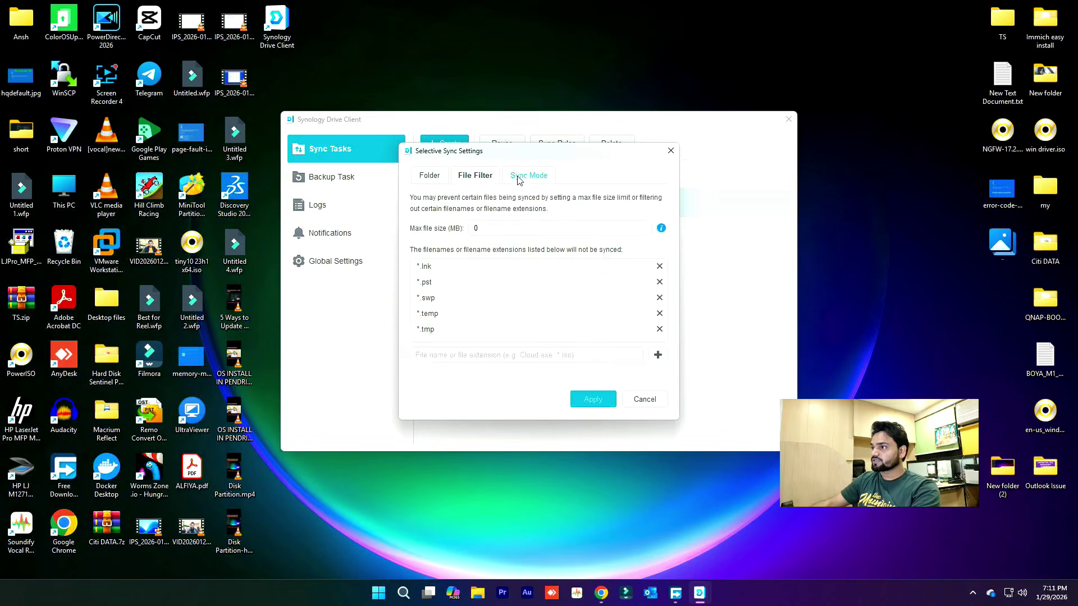
{"action": "left_click", "coordinate": [519, 177]}
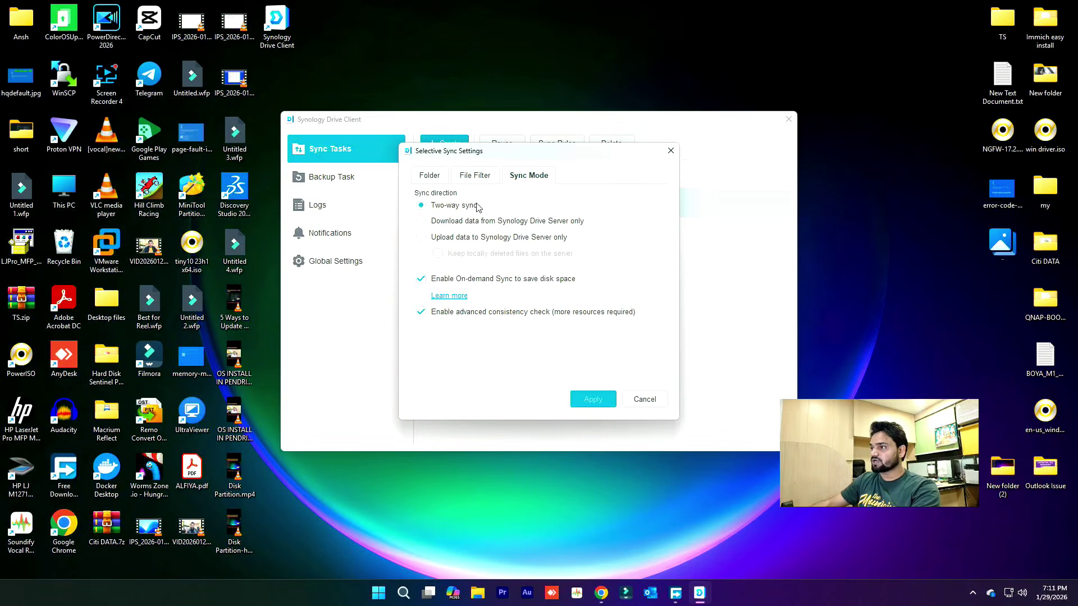
- Remove *.pst from the My Drive task's list of excluded file types and apply the sync rules
{"action": "left_click", "coordinate": [472, 185]}
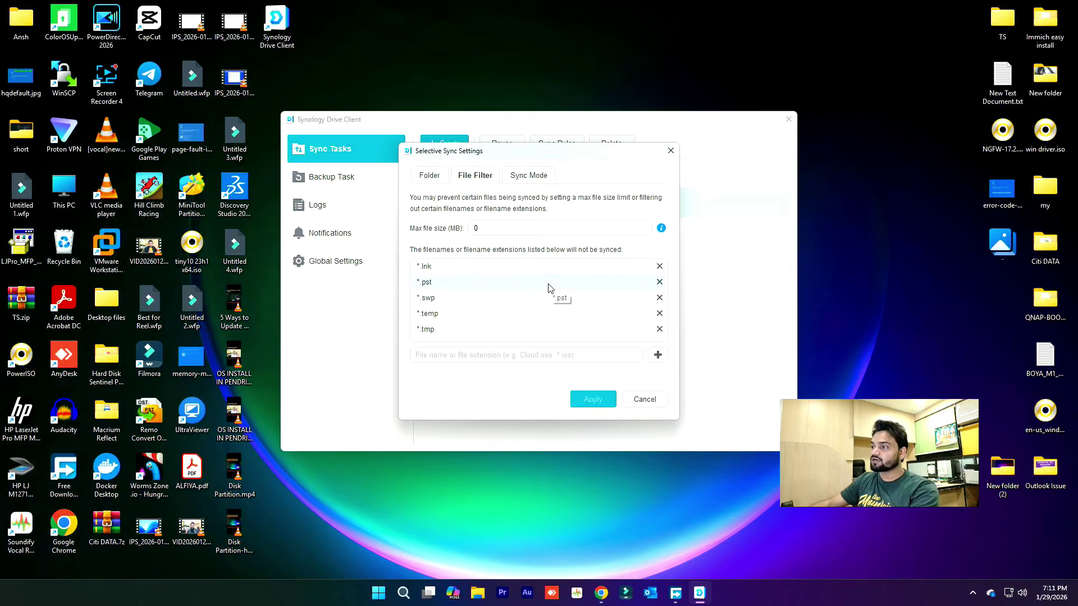
{"action": "left_click", "coordinate": [660, 282]}
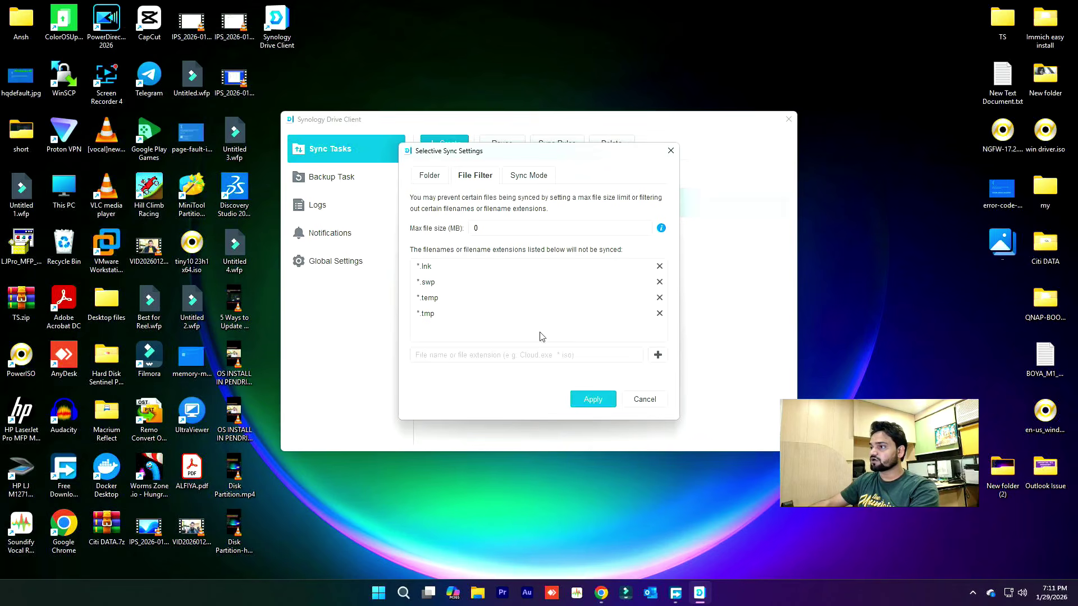
{"action": "left_click", "coordinate": [425, 179]}
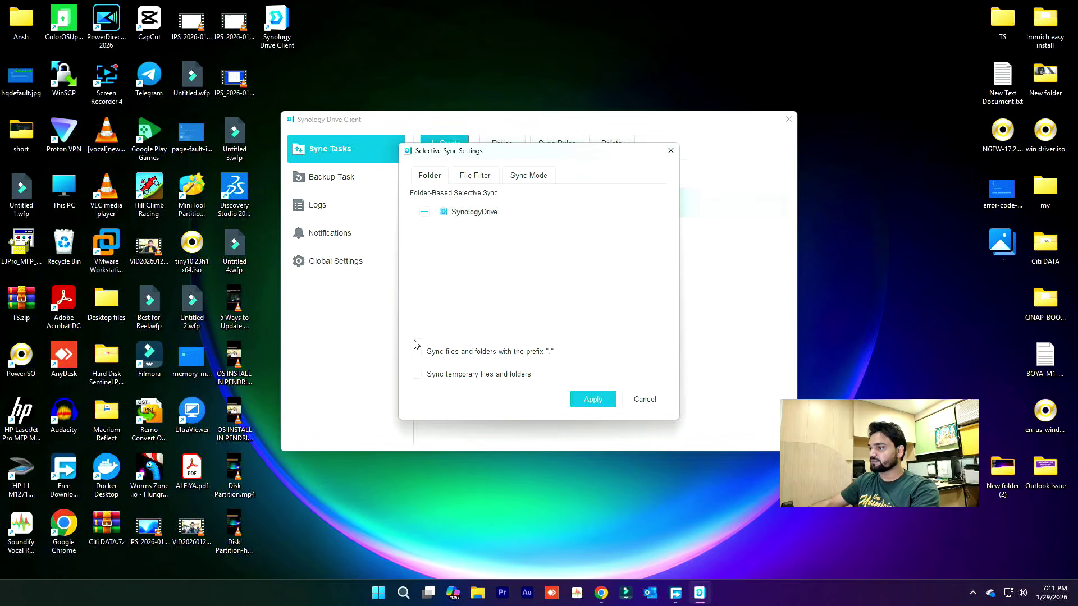
{"action": "left_click", "coordinate": [593, 399]}
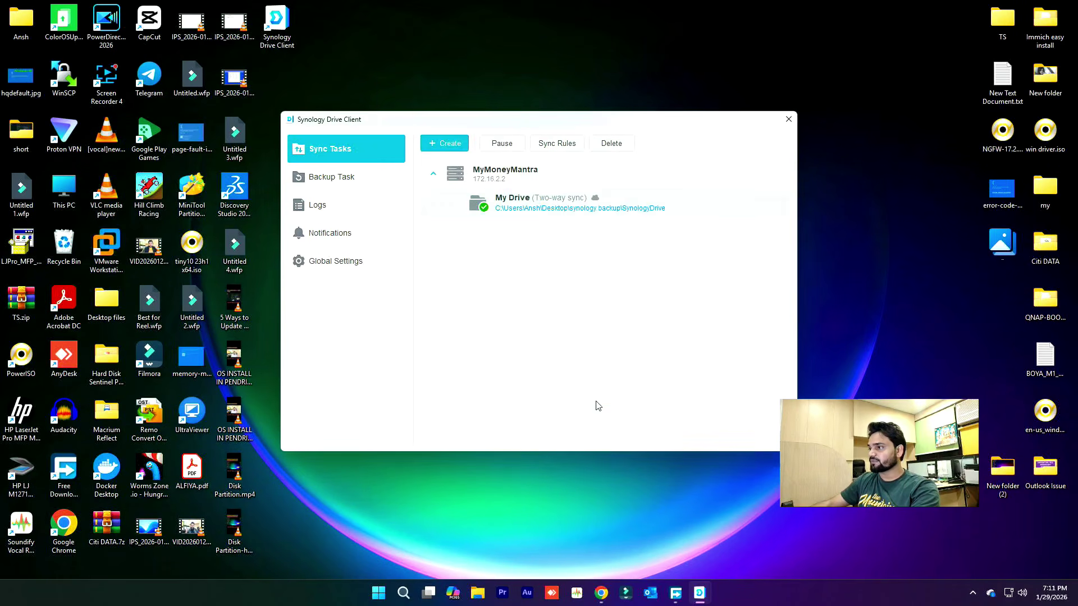
- Look over the Drive client's logs, notifications, global settings and backup task pages, and return to the sync tasks
{"action": "left_click", "coordinate": [558, 212]}
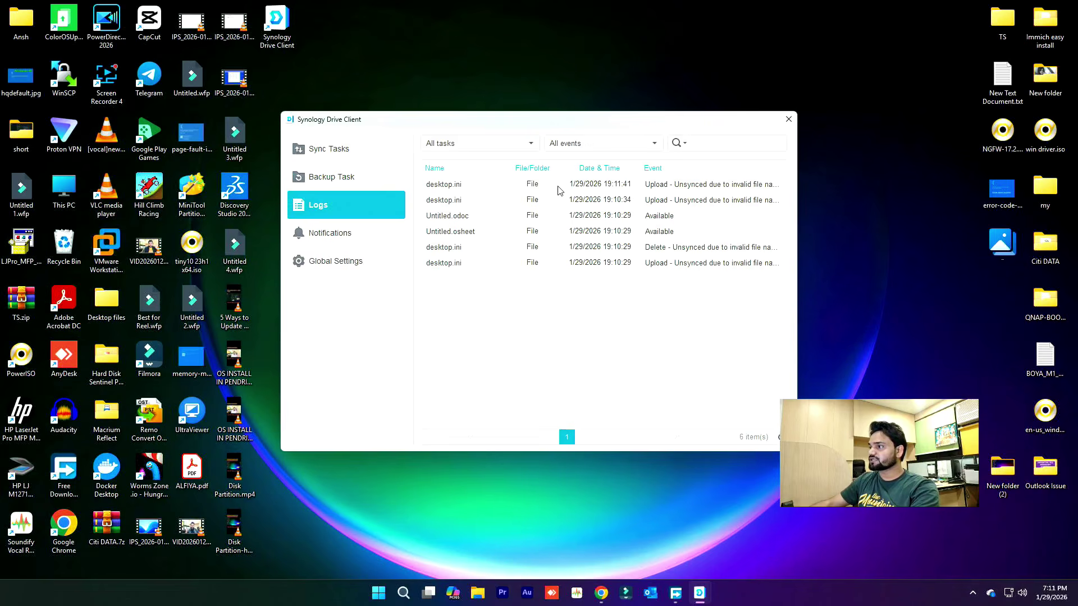
{"action": "left_click", "coordinate": [317, 234]}
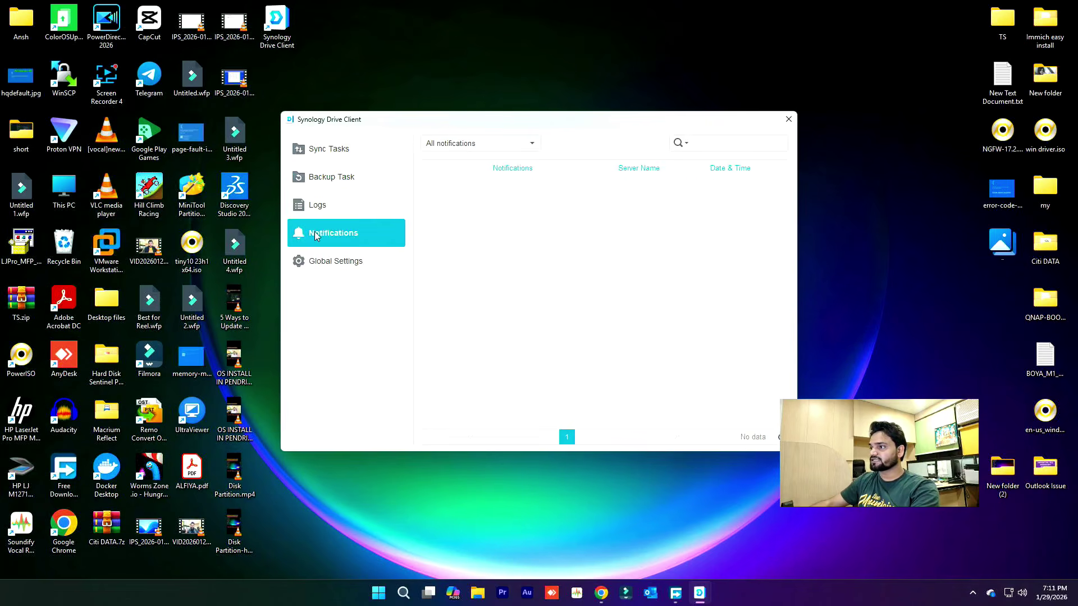
{"action": "left_click", "coordinate": [327, 267]}
{"action": "left_click", "coordinate": [326, 235]}
{"action": "left_click", "coordinate": [326, 206]}
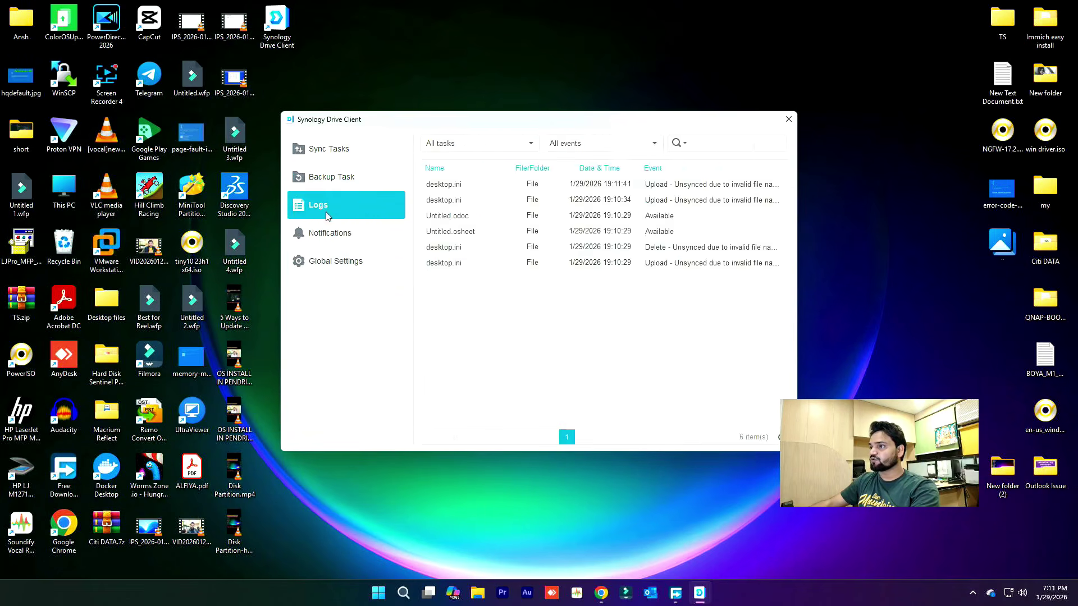
{"action": "left_click", "coordinate": [324, 179]}
{"action": "left_click", "coordinate": [321, 153]}
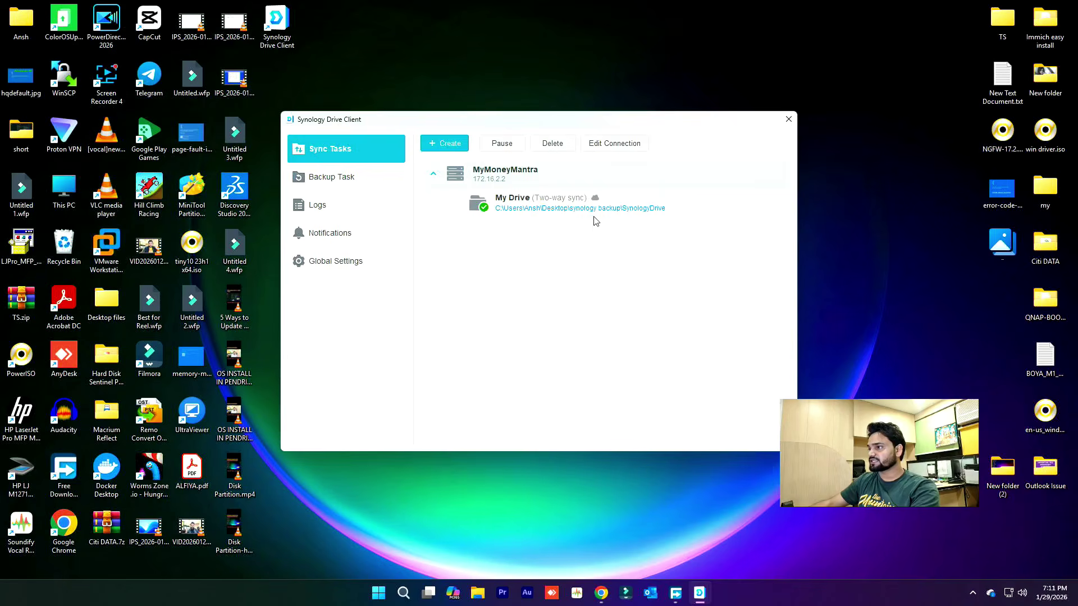
- Close the Drive client, look inside the synology backup folder on the Desktop, and close that folder
{"action": "left_click", "coordinate": [594, 218]}
{"action": "left_click", "coordinate": [789, 119]}
{"action": "double_click", "coordinate": [577, 190]}
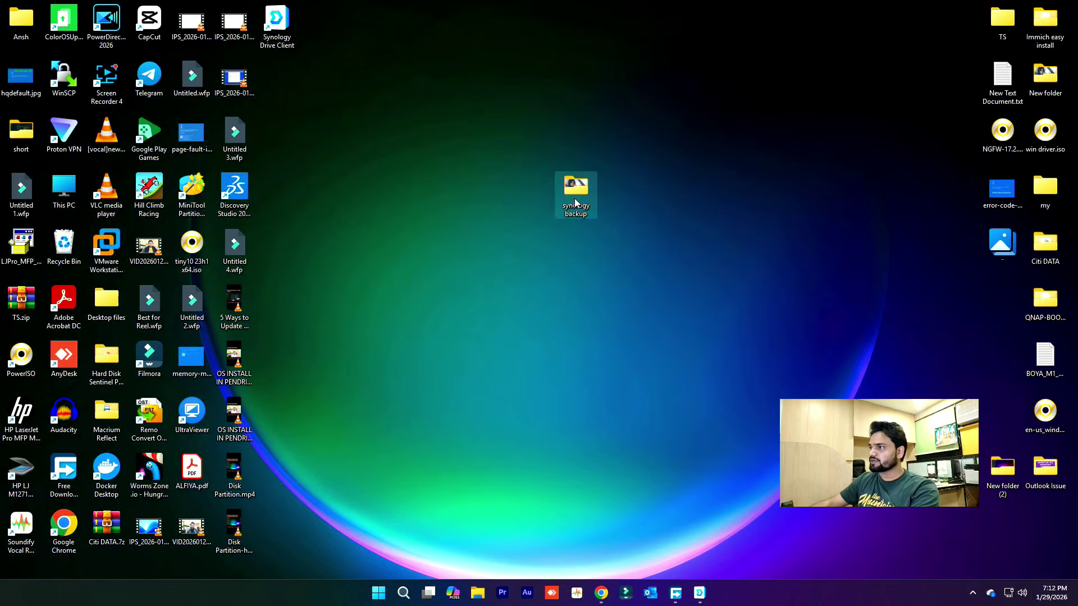
{"action": "key", "text": "alt+F4"}
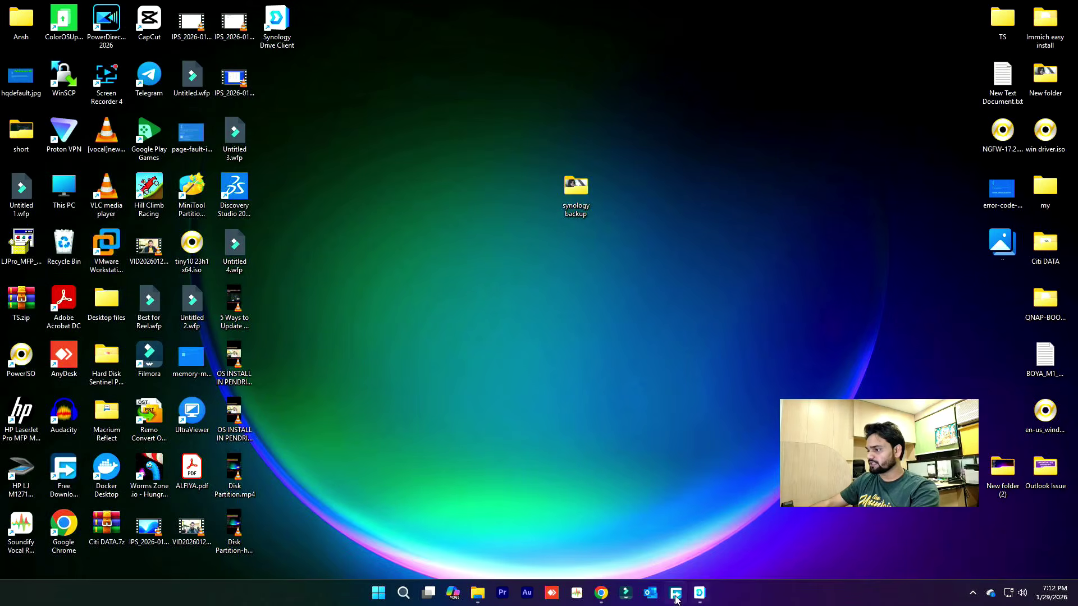
- In DSM's user settings in Chrome, give the newly created NAS user Read/Write permission on the homes shared folder and save
{"action": "mouse_move", "coordinate": [685, 595]}
{"action": "left_click", "coordinate": [600, 592]}
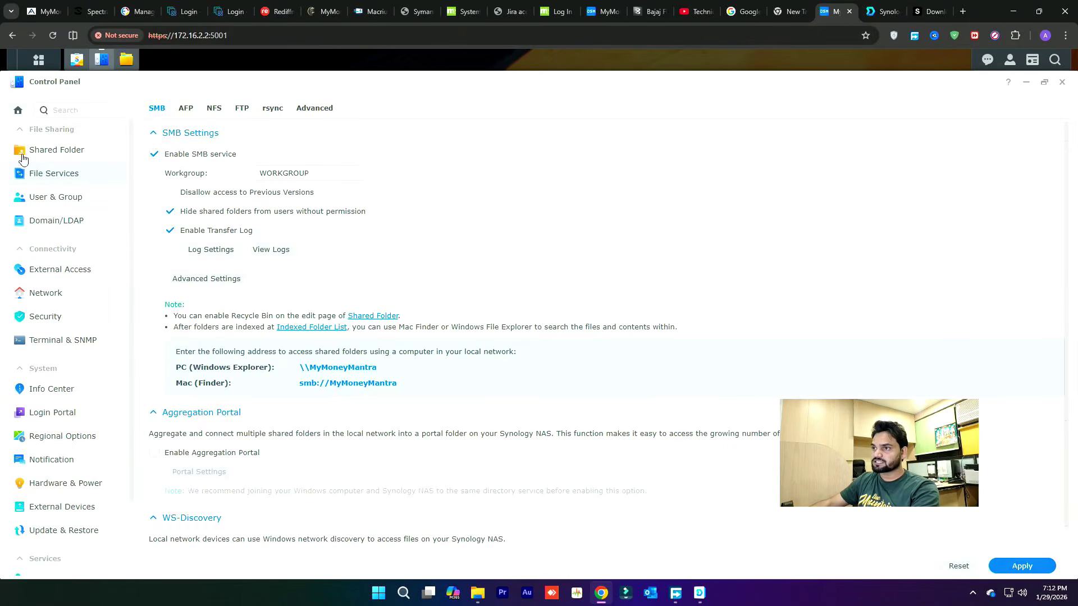
{"action": "left_click", "coordinate": [42, 200]}
{"action": "left_click", "coordinate": [188, 335]}
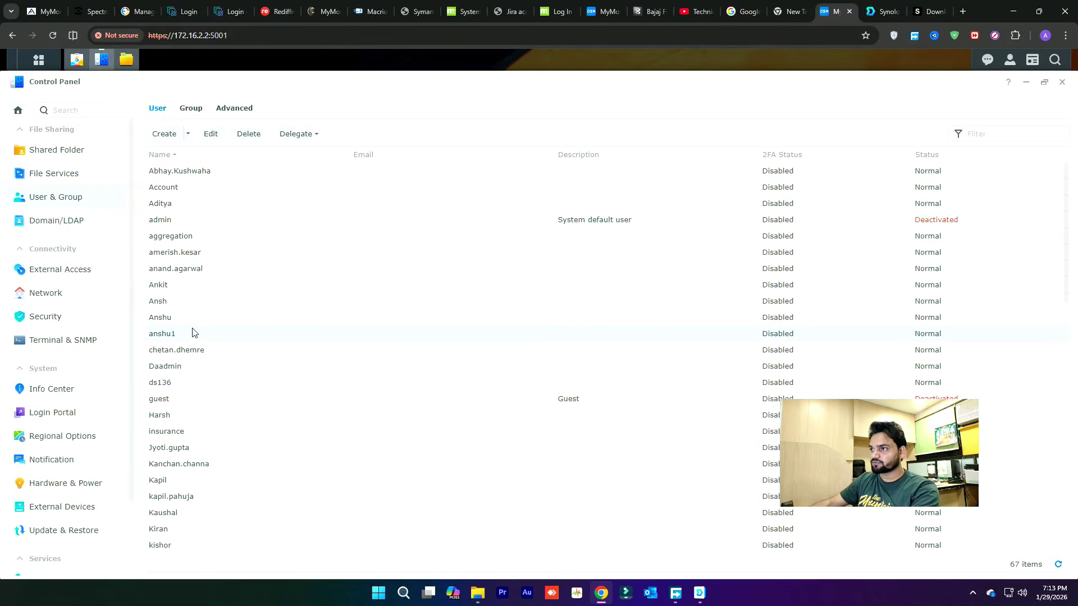
{"action": "left_click", "coordinate": [211, 135]}
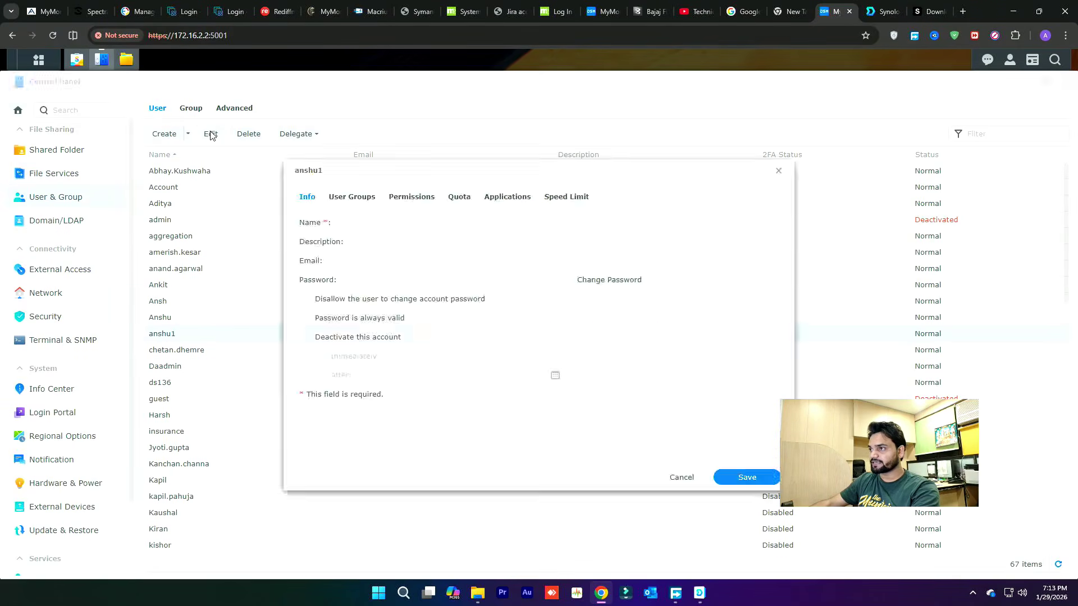
{"action": "left_click", "coordinate": [412, 197]}
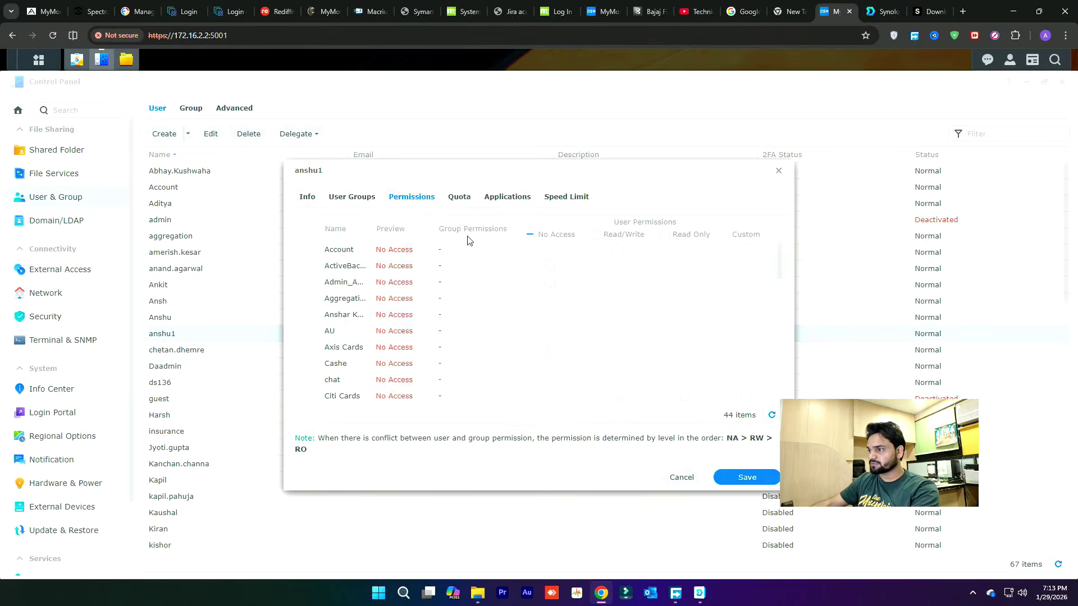
{"action": "scroll", "coordinate": [527, 282], "scroll_direction": "down", "scroll_amount": 3}
{"action": "scroll", "coordinate": [529, 283], "scroll_direction": "down", "scroll_amount": 2}
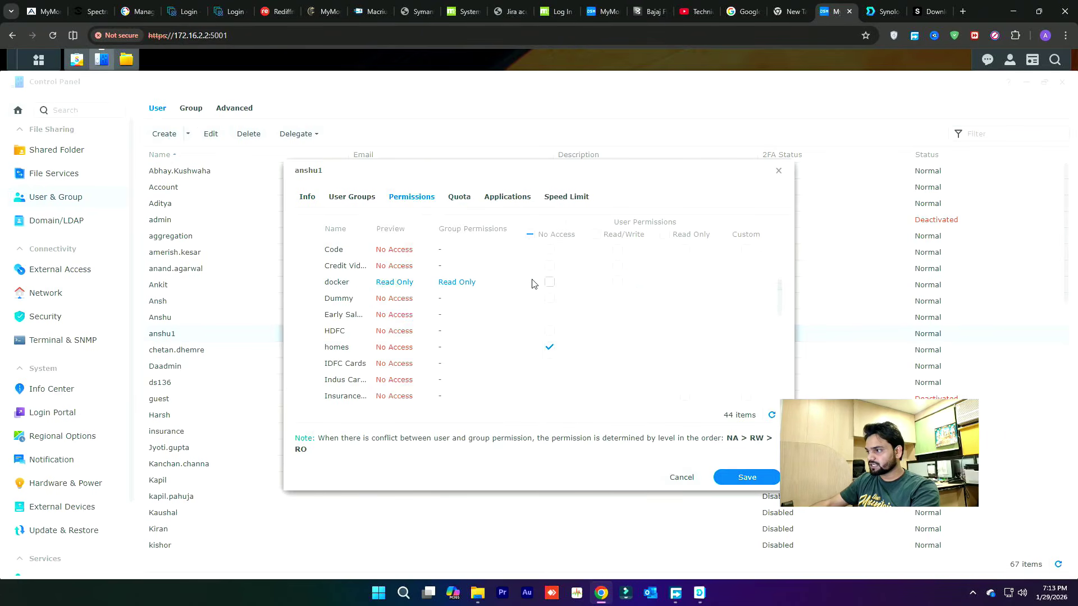
{"action": "left_click", "coordinate": [549, 348]}
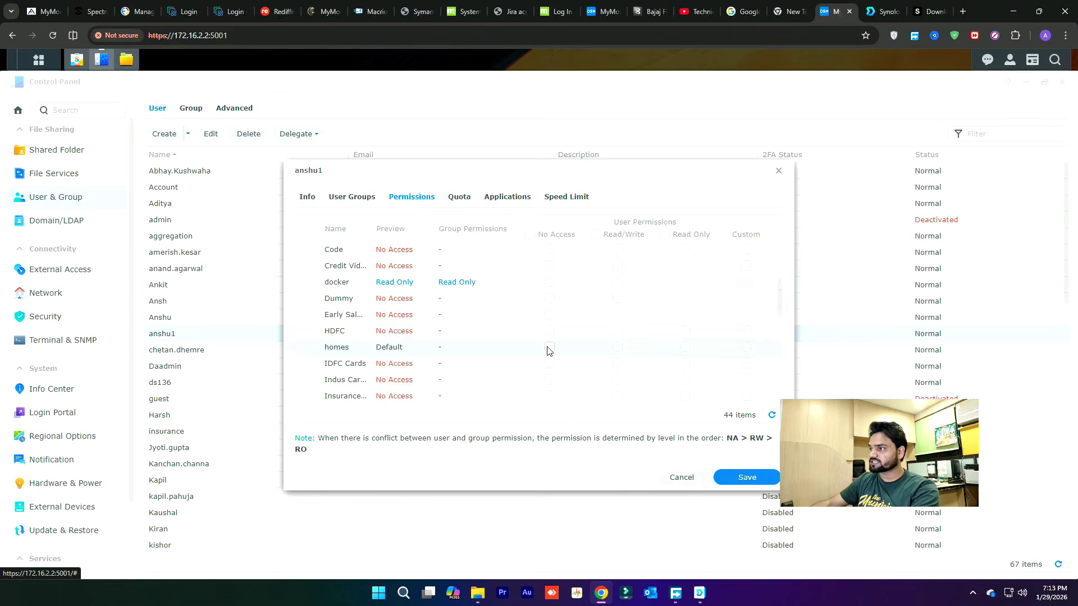
{"action": "left_click", "coordinate": [617, 348]}
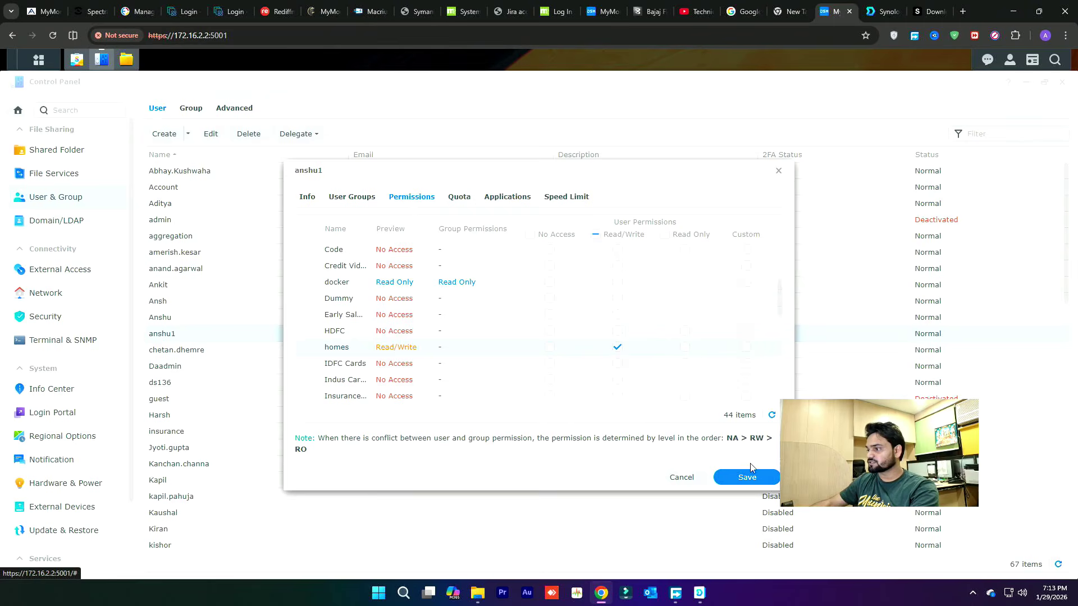
{"action": "left_click", "coordinate": [739, 478]}
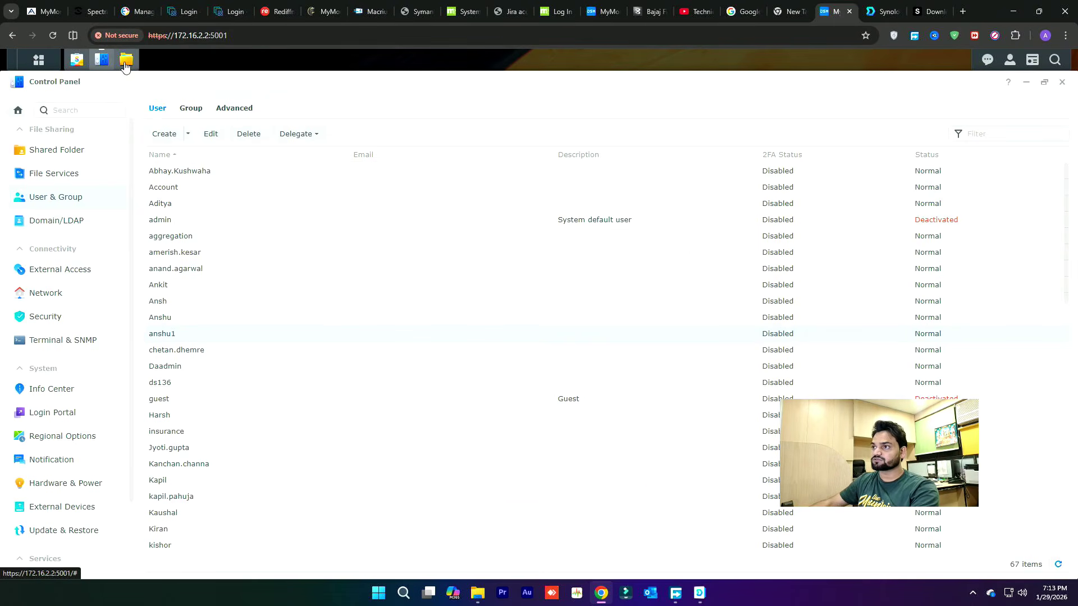
- Switch to Synology Drive Client, and pause and resume the My Drive sync task
{"action": "left_click", "coordinate": [701, 597]}
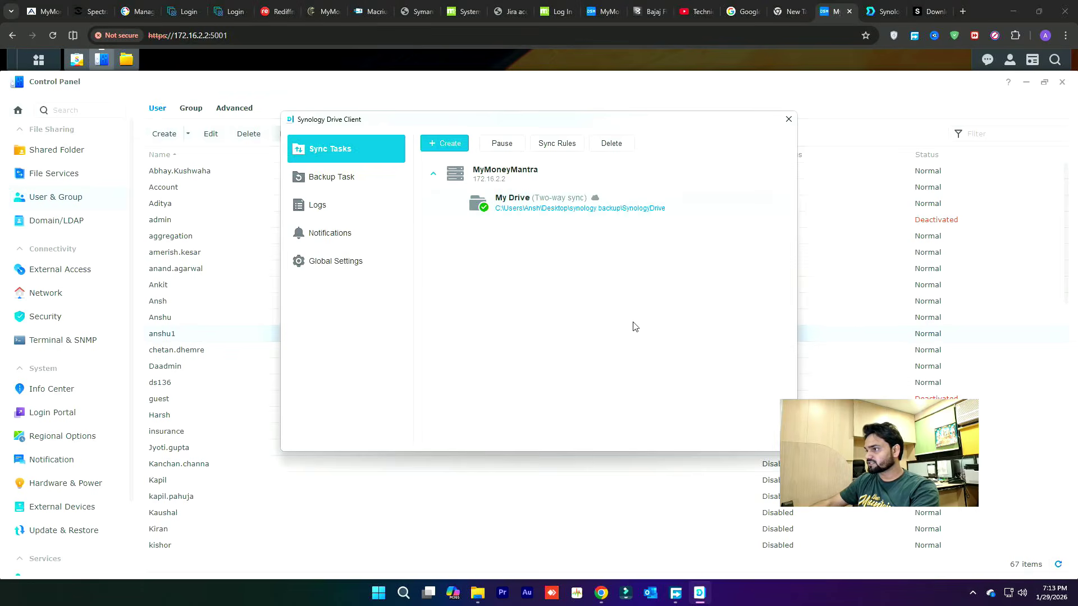
{"action": "left_click", "coordinate": [501, 144]}
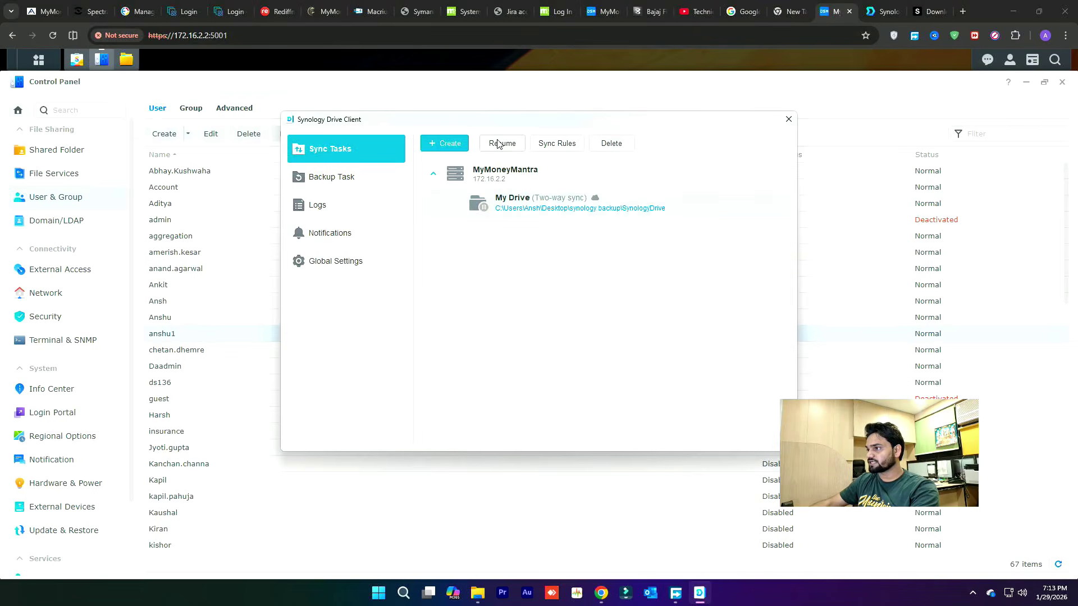
{"action": "left_click", "coordinate": [498, 144]}
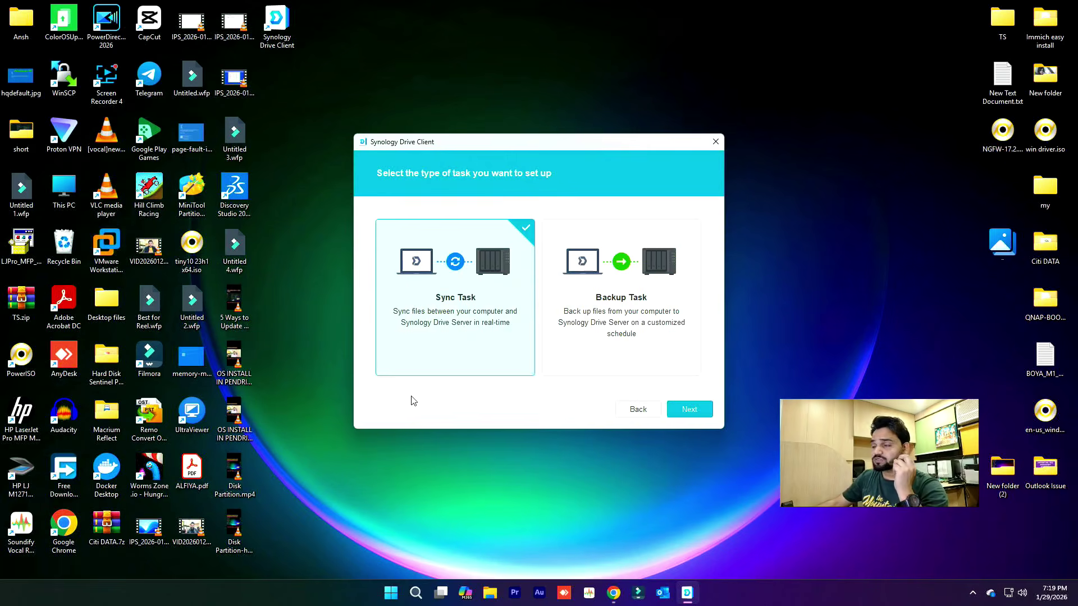
- Set up a continuous Backup Task that backs up the Desktop's synology backup folder to /home/Backup/DESKTOP-KPJIM01 on the NAS
{"action": "left_click", "coordinate": [614, 324]}
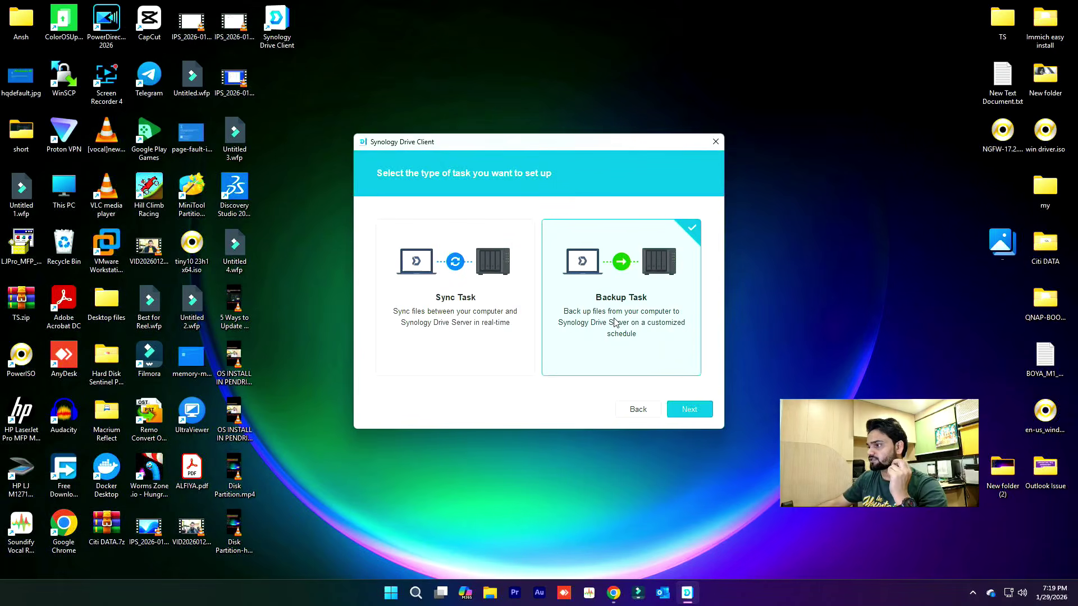
{"action": "left_click", "coordinate": [695, 405]}
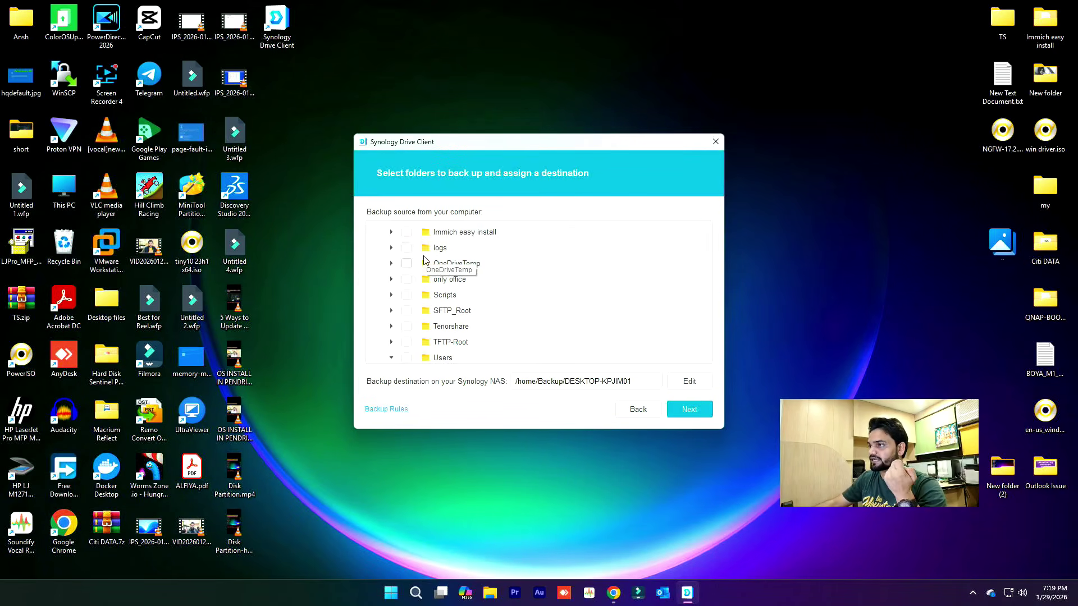
{"action": "scroll", "coordinate": [438, 305], "scroll_direction": "down", "scroll_amount": 5}
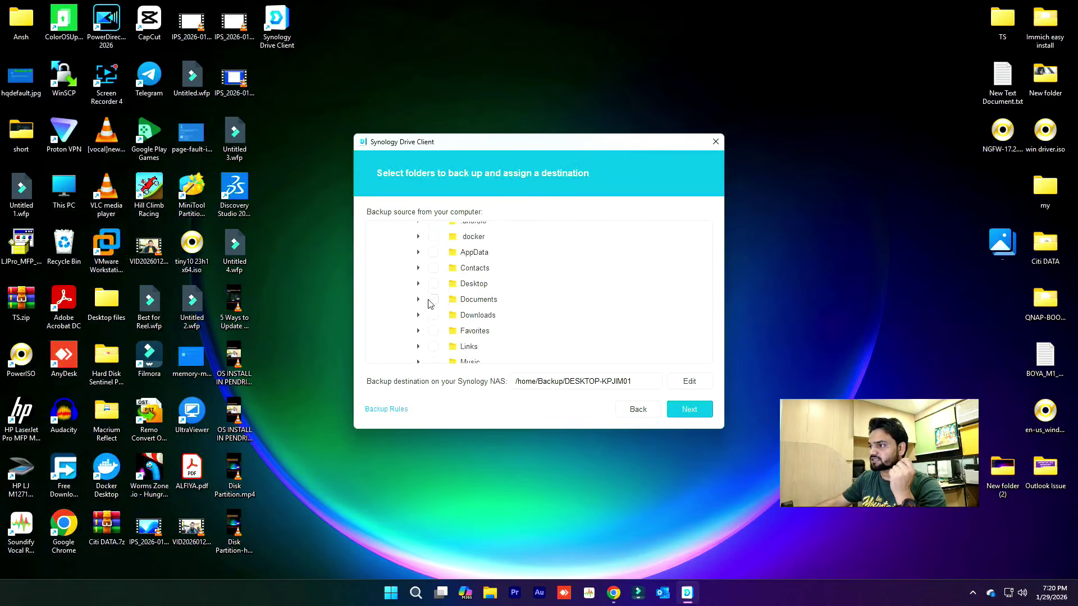
{"action": "left_click", "coordinate": [417, 242]}
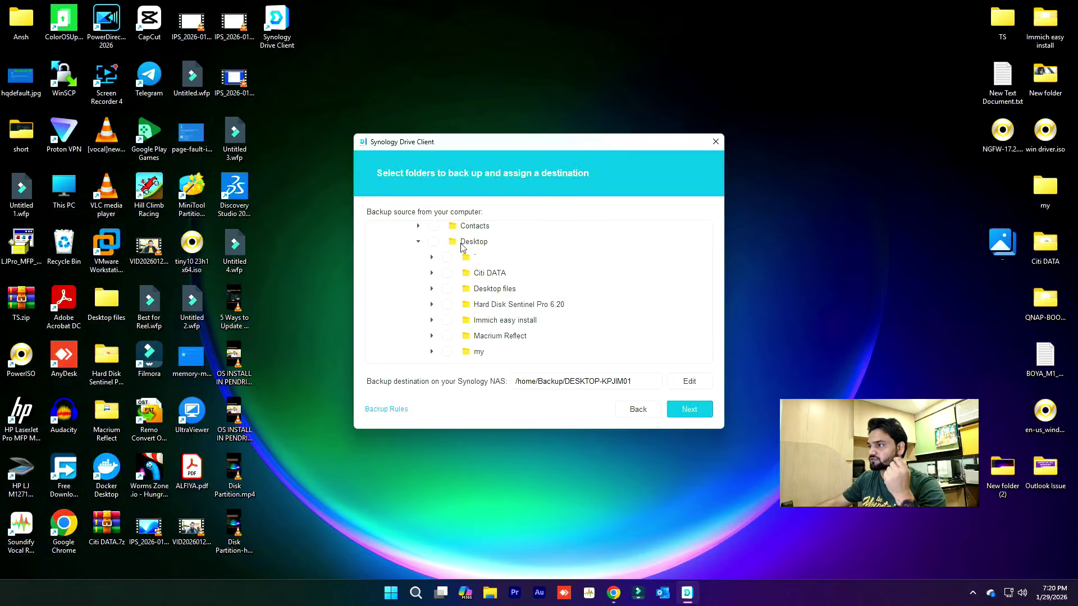
{"action": "scroll", "coordinate": [532, 336], "scroll_direction": "down", "scroll_amount": 1}
{"action": "scroll", "coordinate": [533, 335], "scroll_direction": "down", "scroll_amount": 3}
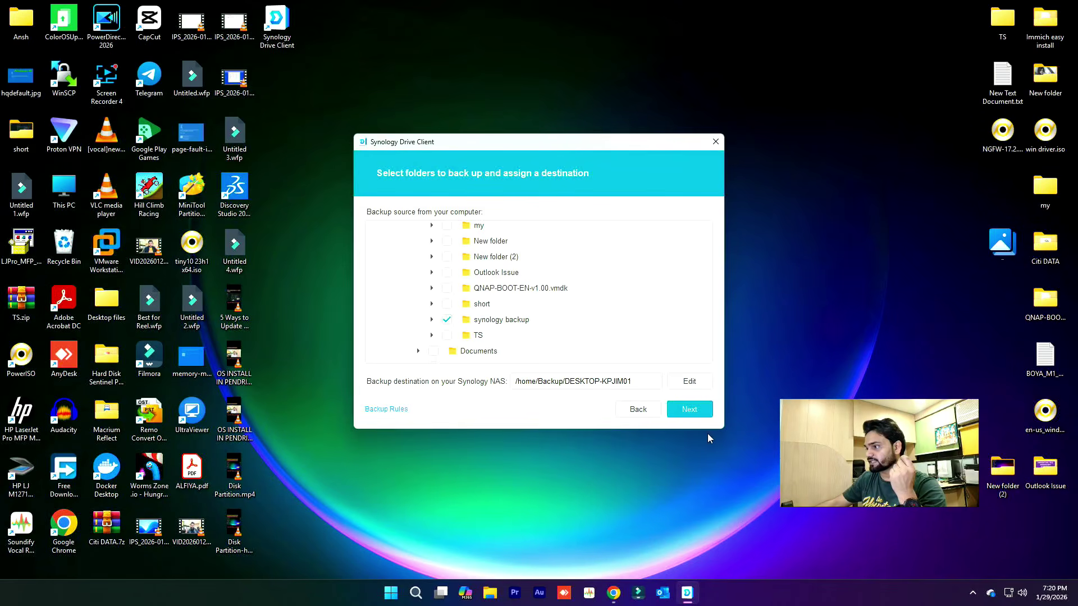
{"action": "left_click", "coordinate": [692, 410]}
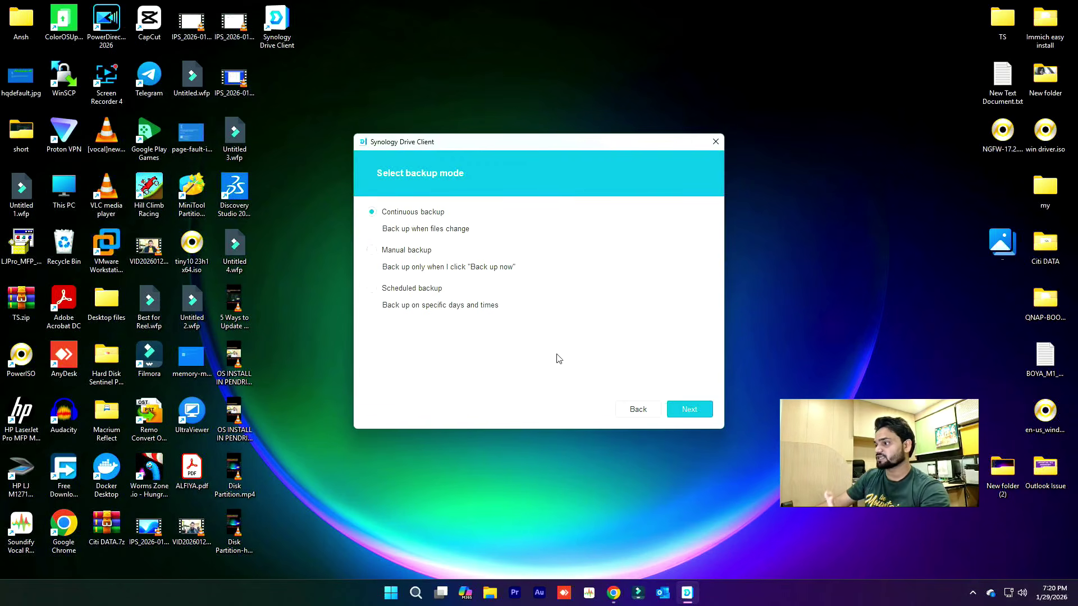
{"action": "left_click", "coordinate": [689, 410]}
{"action": "left_click", "coordinate": [690, 411]}
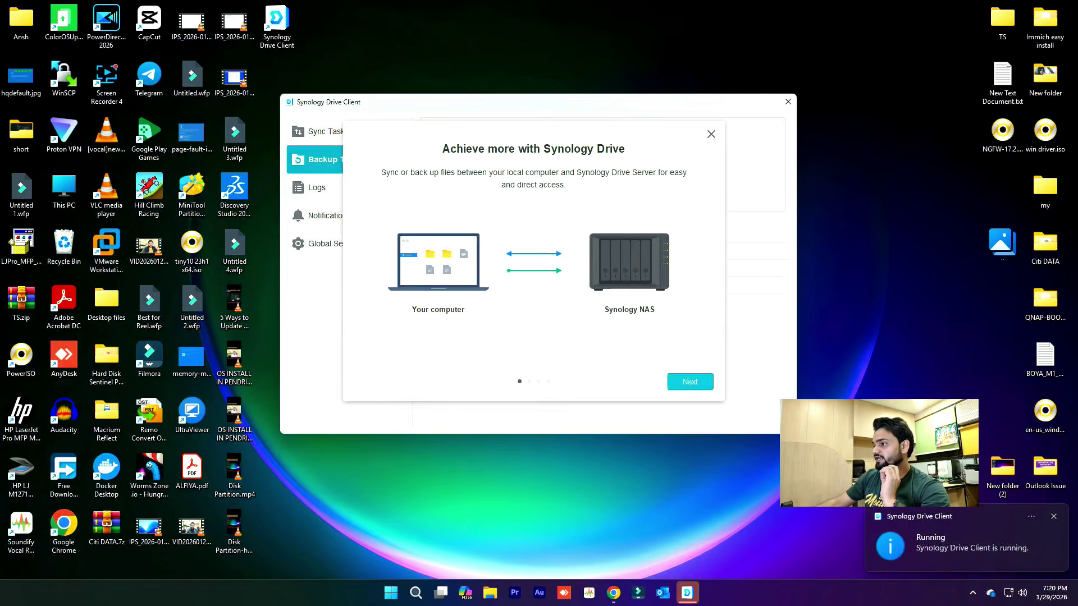
- Go through all the Synology Drive Client introduction pages and finish the tour
{"action": "left_click", "coordinate": [692, 383]}
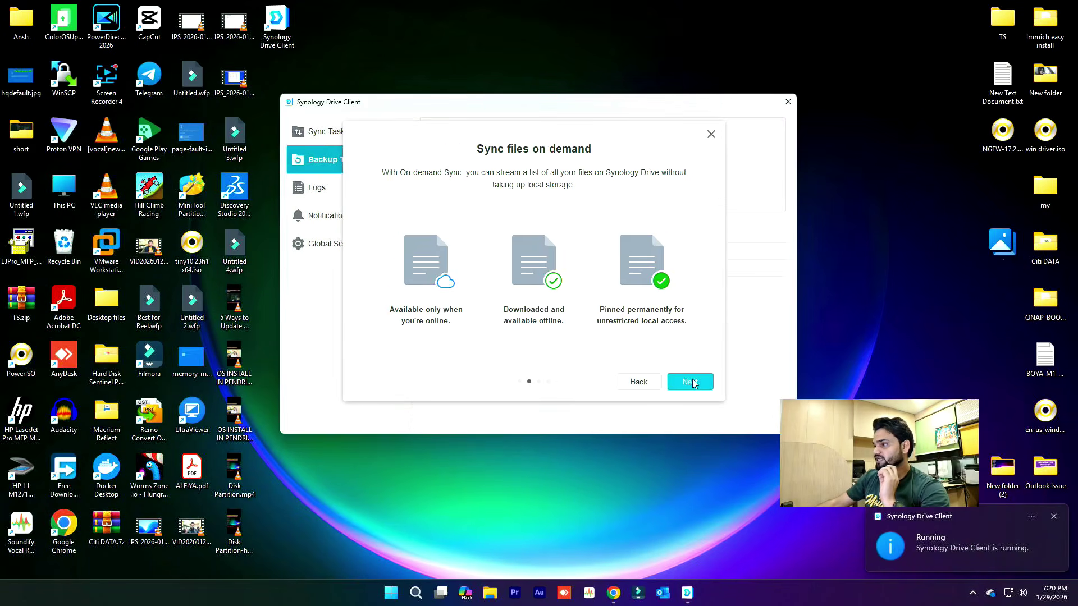
{"action": "left_click", "coordinate": [692, 382]}
{"action": "left_click", "coordinate": [691, 382]}
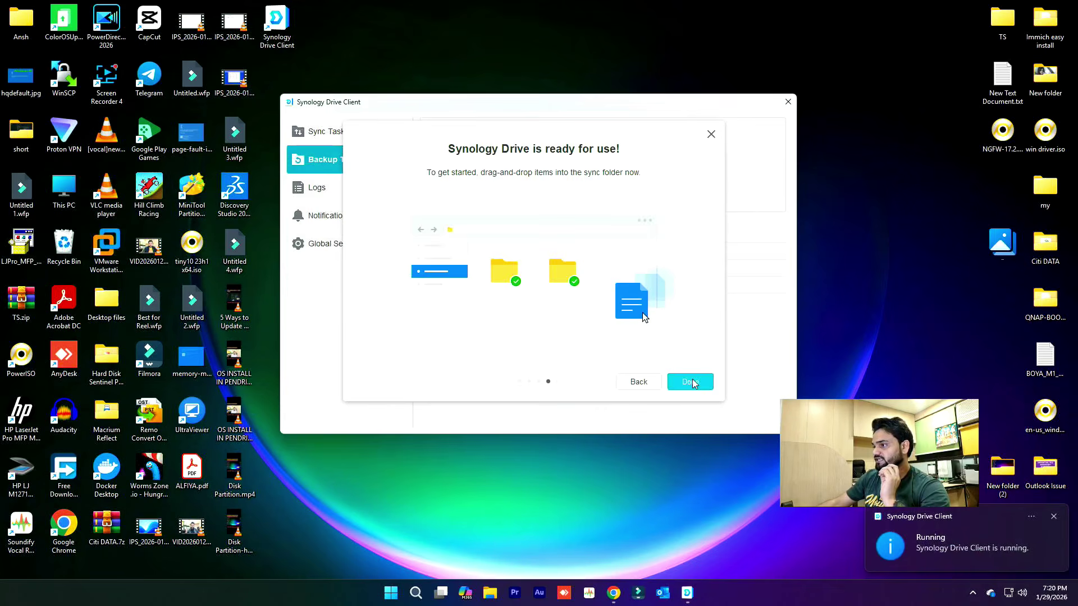
{"action": "left_click", "coordinate": [692, 382]}
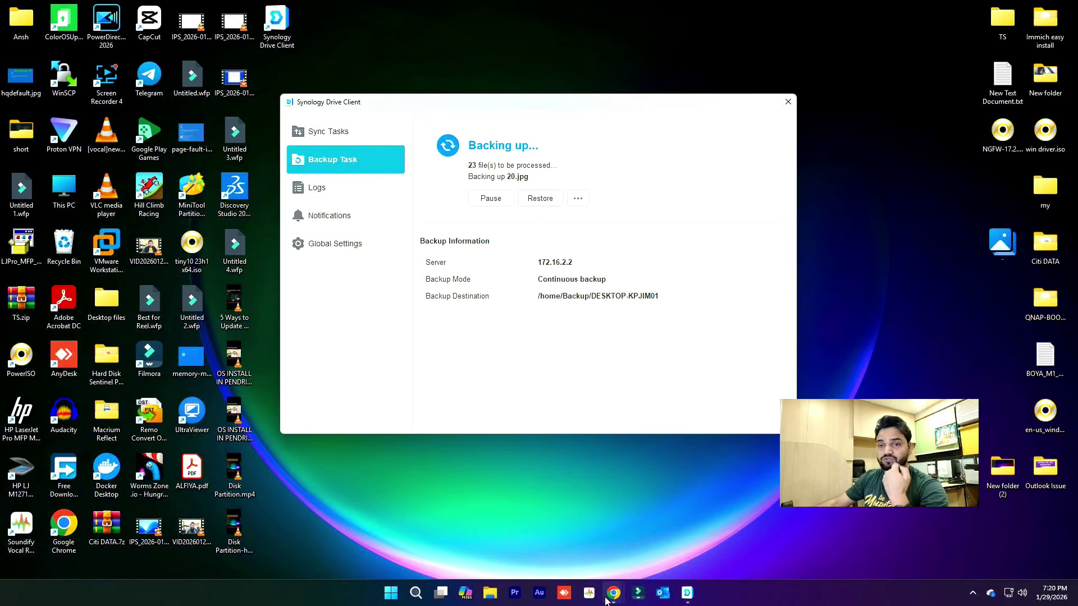
- Switch to the DSM window in Chrome and use File Station to open the backed-up synology backup folder under home/Backup/DESKTOP-KPJIM01
{"action": "mouse_move", "coordinate": [613, 592]}
{"action": "left_click", "coordinate": [670, 528]}
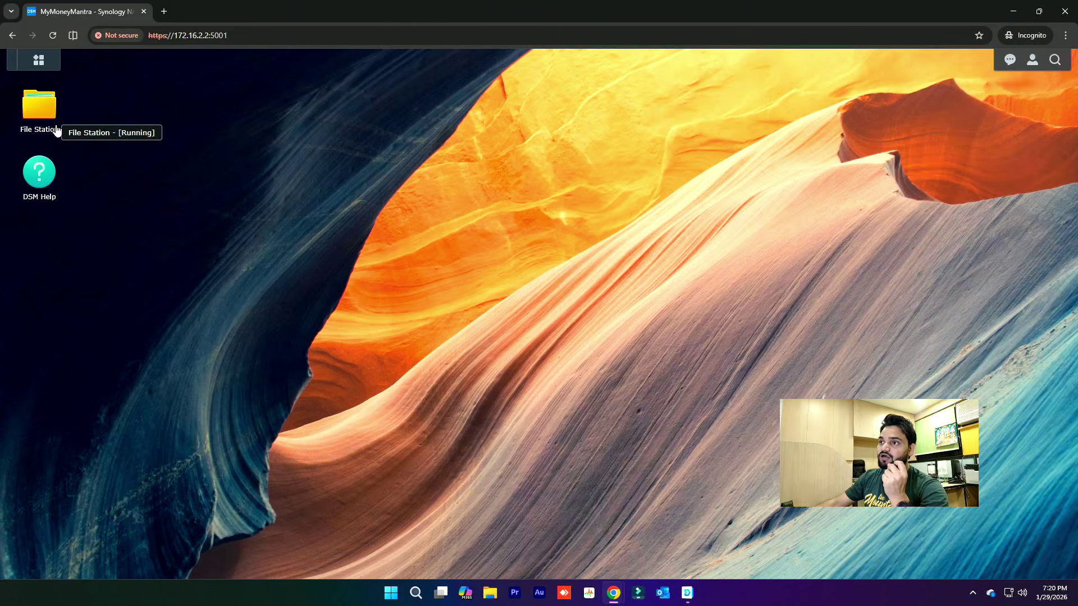
{"action": "left_click", "coordinate": [41, 110]}
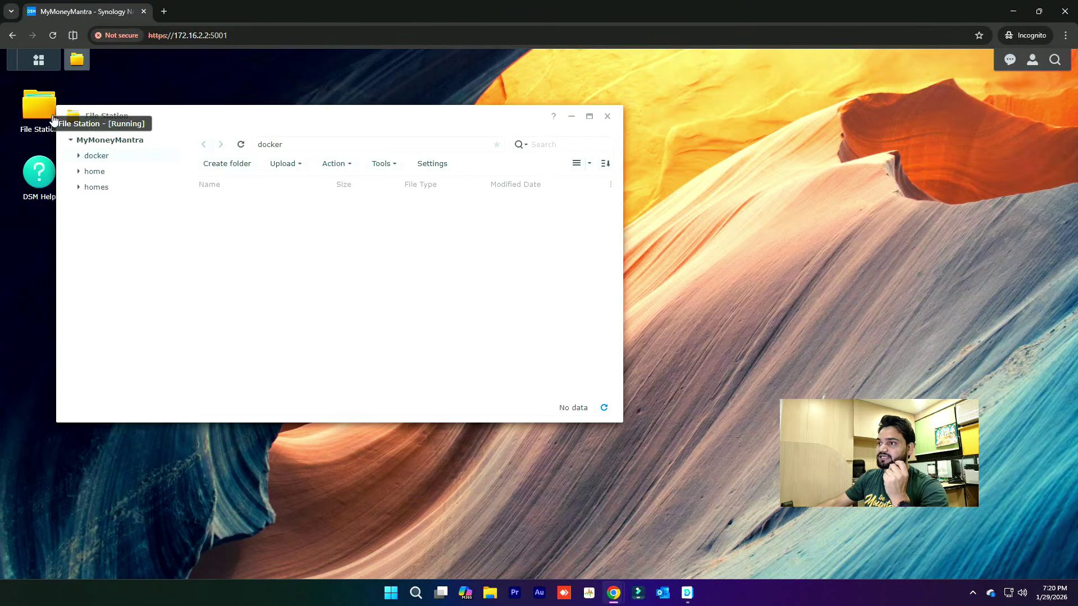
{"action": "left_click", "coordinate": [97, 175]}
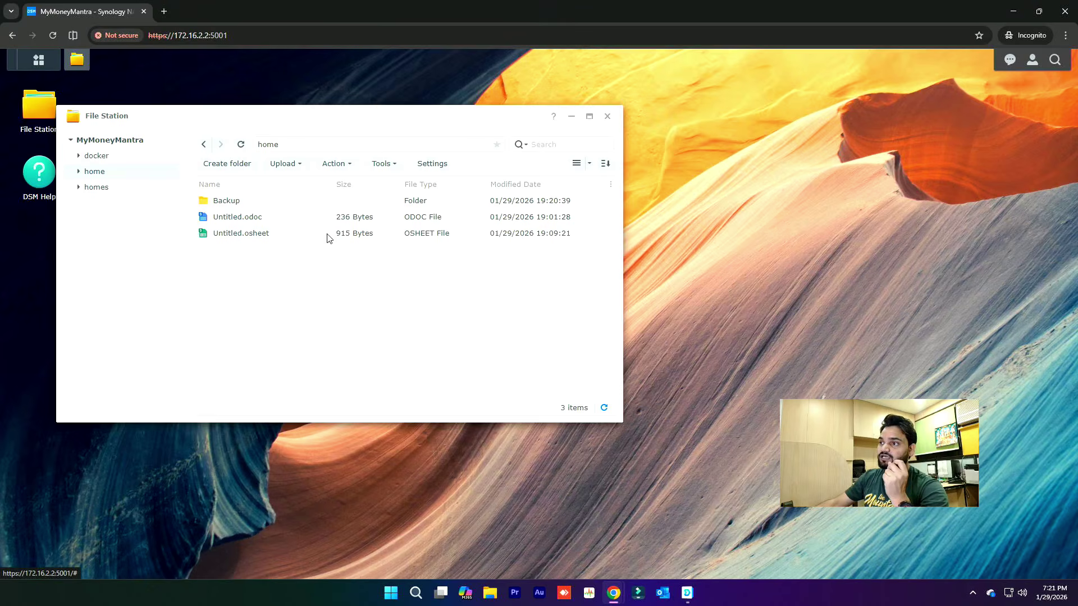
{"action": "double_click", "coordinate": [241, 203]}
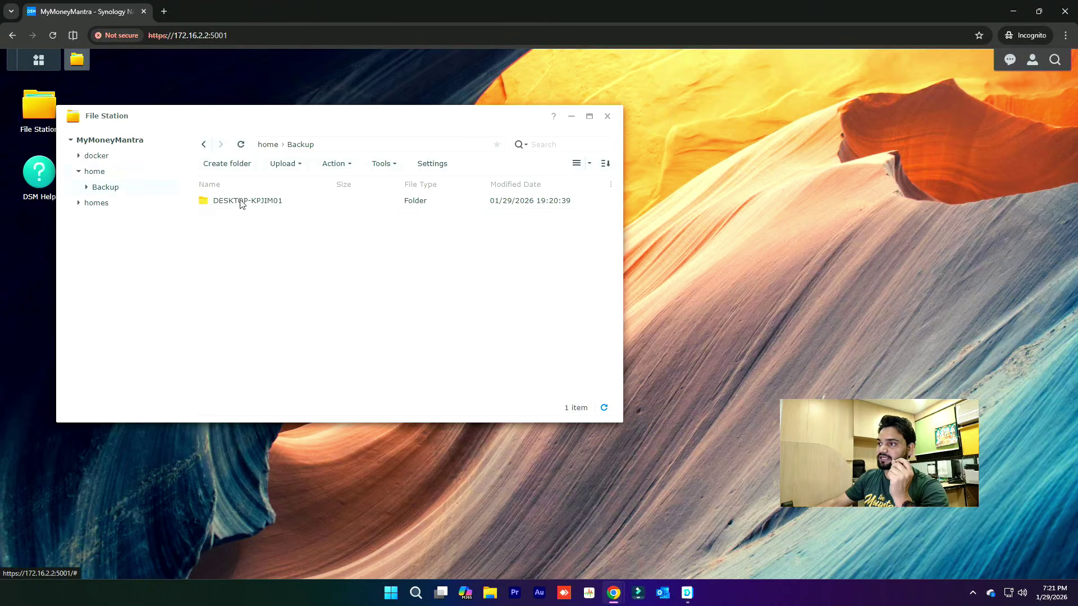
{"action": "double_click", "coordinate": [270, 202]}
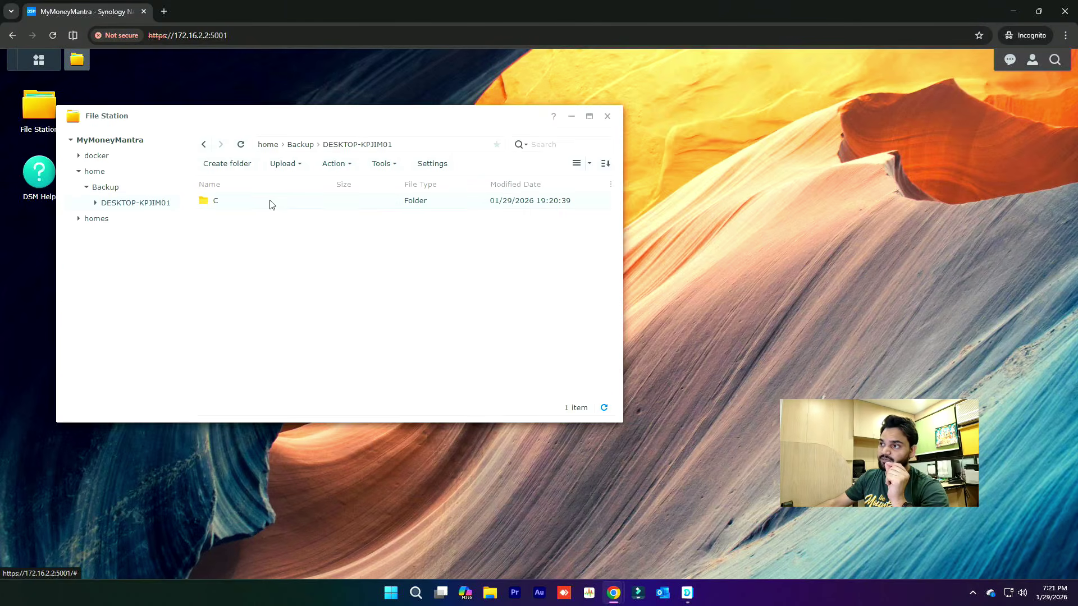
{"action": "double_click", "coordinate": [270, 203]}
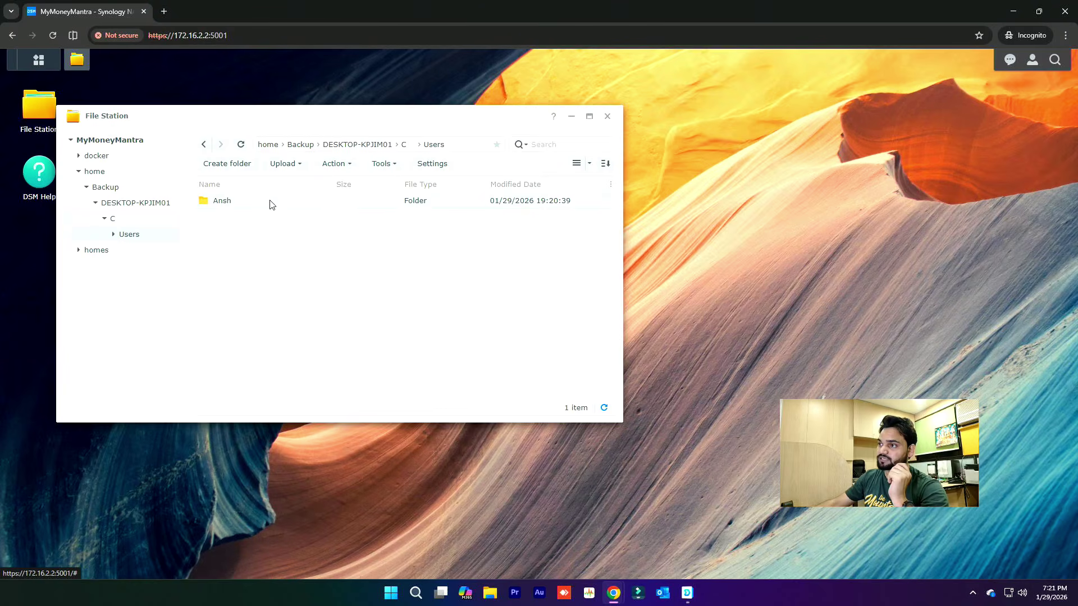
{"action": "double_click", "coordinate": [271, 202]}
{"action": "double_click", "coordinate": [227, 201]}
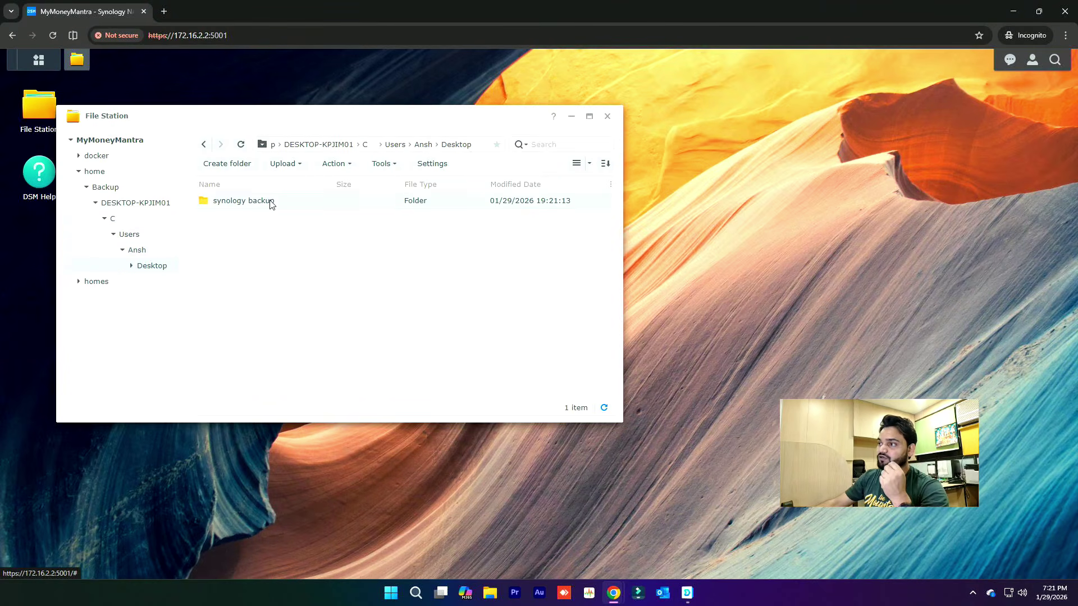
{"action": "double_click", "coordinate": [271, 202]}
- Look through the backed-up image files in the synology backup folder and inspect its SynologyDrive subfolder
{"action": "scroll", "coordinate": [312, 263], "scroll_direction": "down", "scroll_amount": 5}
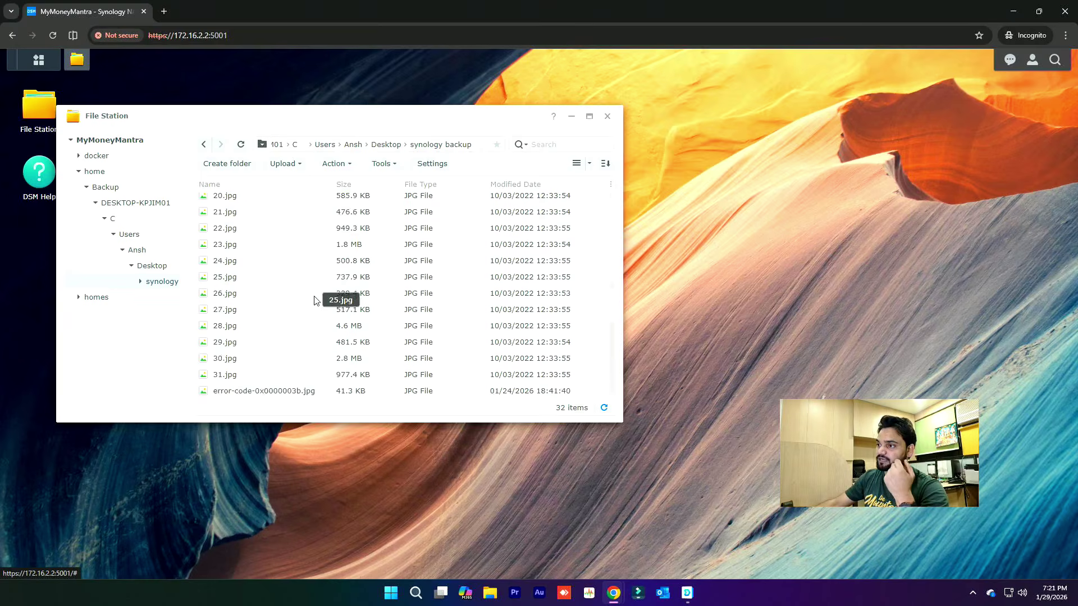
{"action": "scroll", "coordinate": [313, 298], "scroll_direction": "up", "scroll_amount": 6}
{"action": "scroll", "coordinate": [313, 298], "scroll_direction": "down", "scroll_amount": 4}
{"action": "scroll", "coordinate": [309, 286], "scroll_direction": "up", "scroll_amount": 4}
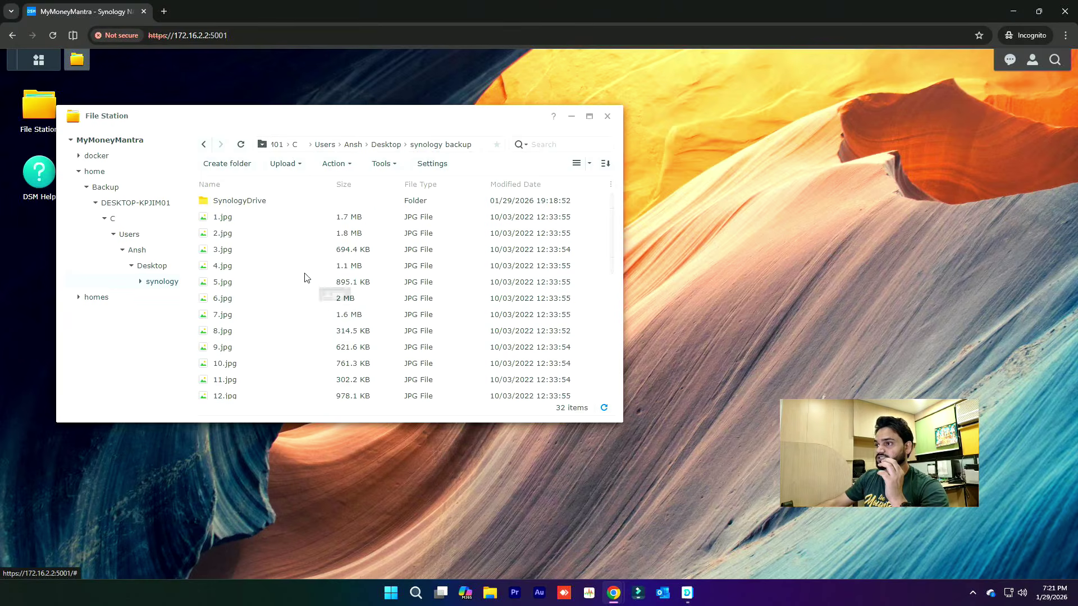
{"action": "double_click", "coordinate": [272, 203]}
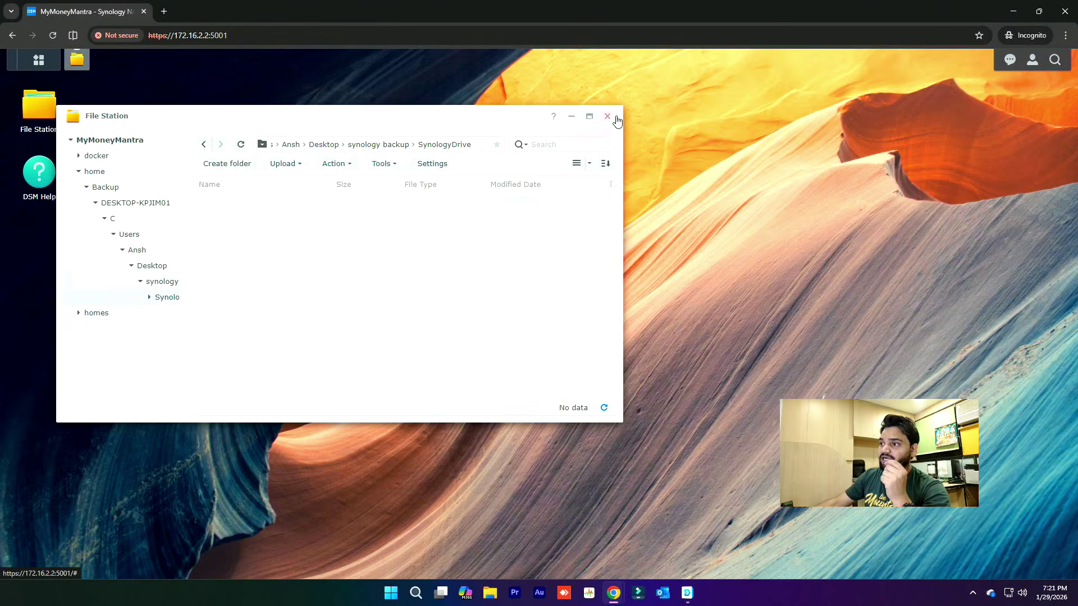
{"action": "right_click", "coordinate": [246, 252]}
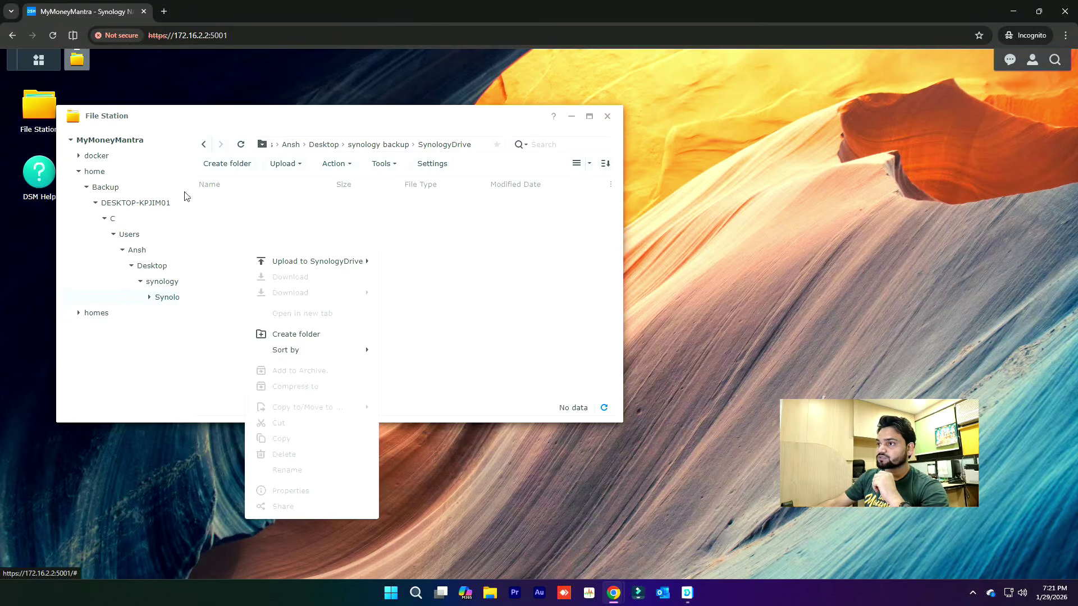
{"action": "left_click", "coordinate": [421, 162]}
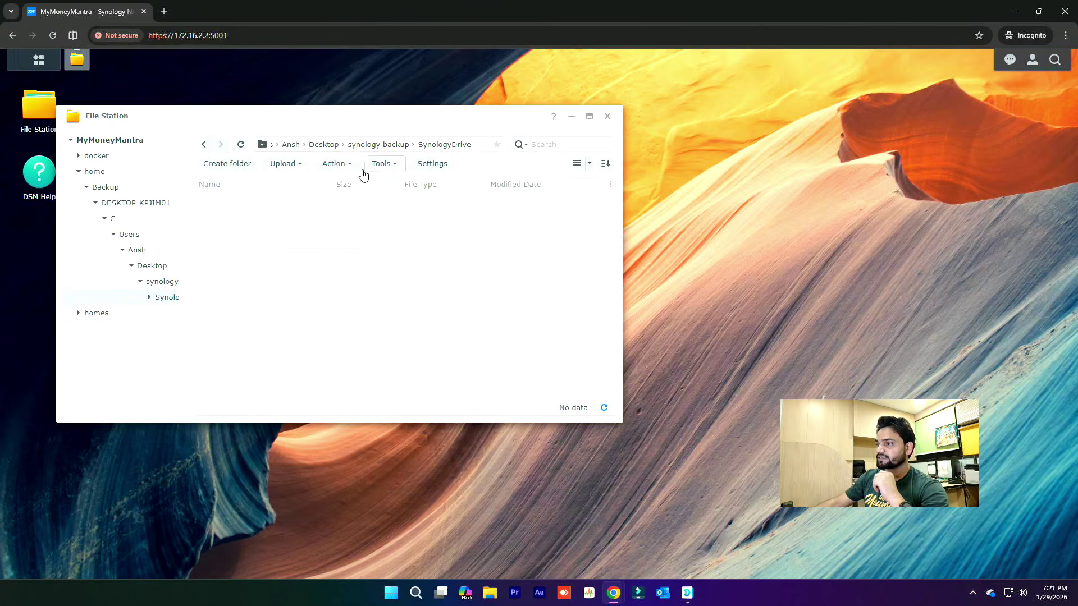
{"action": "left_click", "coordinate": [391, 146]}
- Create a new Microsoft Excel worksheet in the Desktop's synology backup folder, and check its backup copy in a maximized File Station
{"action": "key", "text": "super+d"}
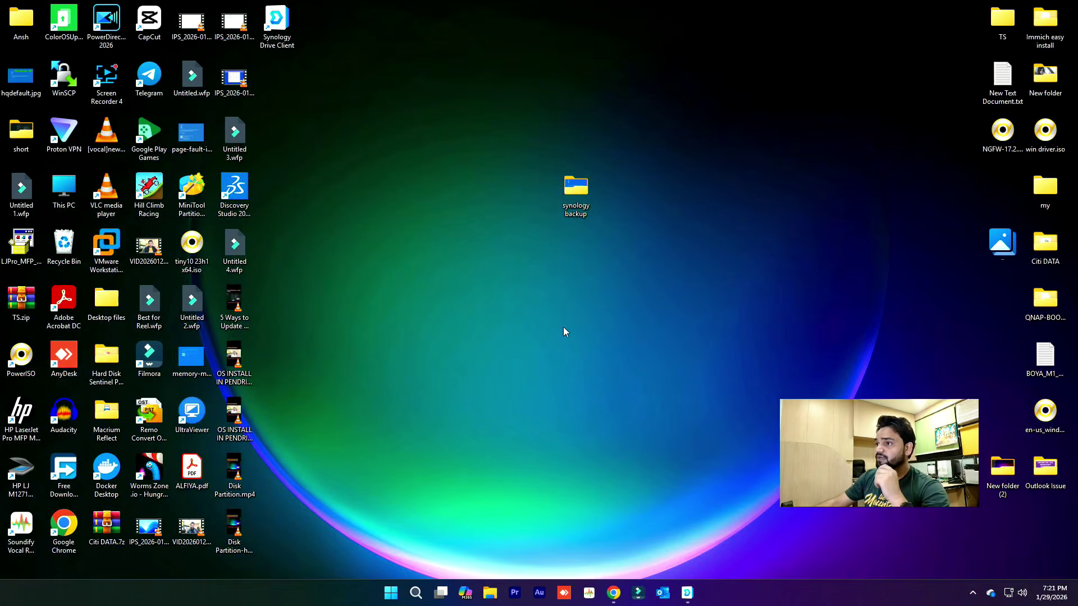
{"action": "right_click", "coordinate": [554, 289]}
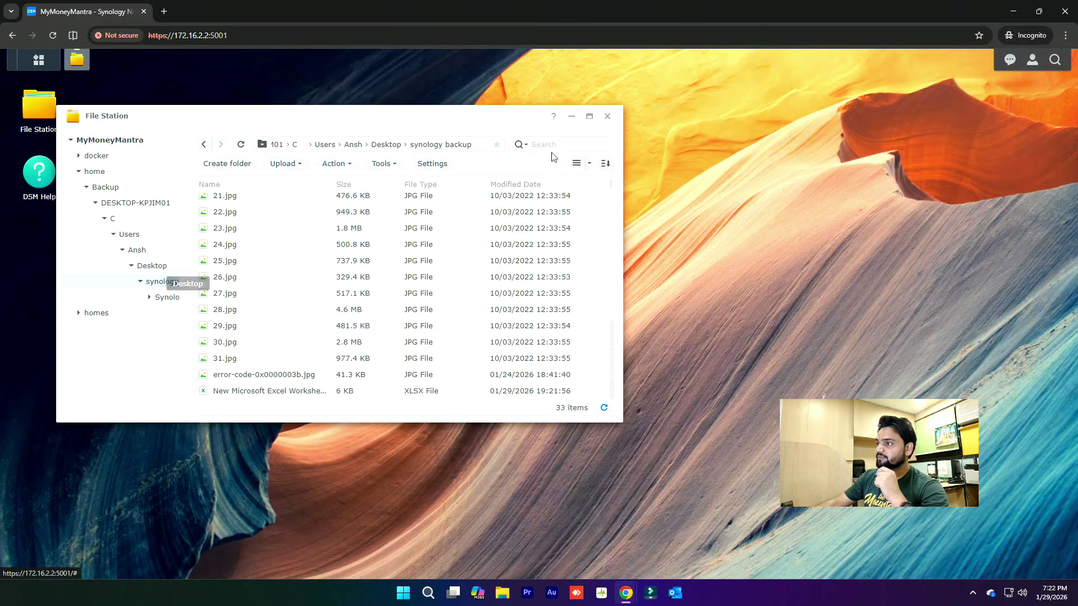
{"action": "left_click", "coordinate": [589, 116]}
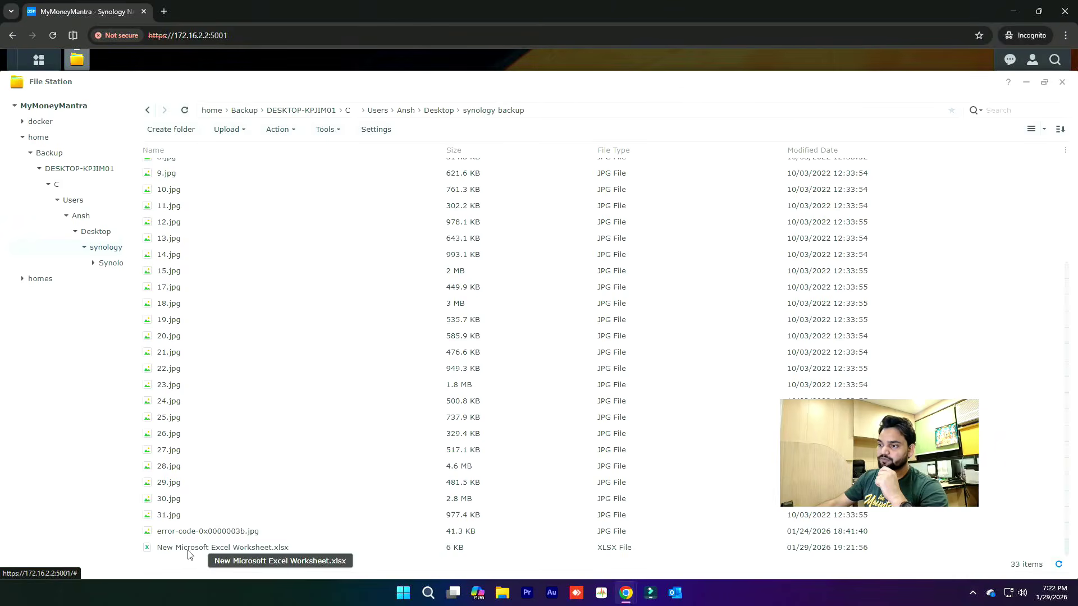
- Try to view New Microsoft Excel Worksheet.xlsx in Microsoft Office Online from File Station
{"action": "left_click", "coordinate": [200, 548]}
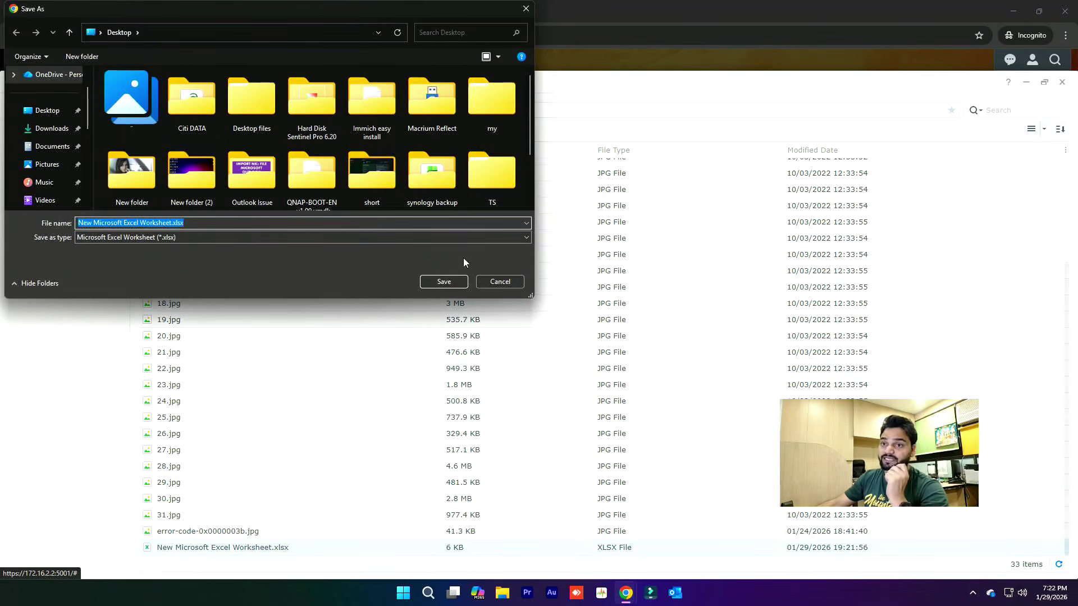
{"action": "left_click", "coordinate": [490, 281]}
{"action": "right_click", "coordinate": [195, 550]}
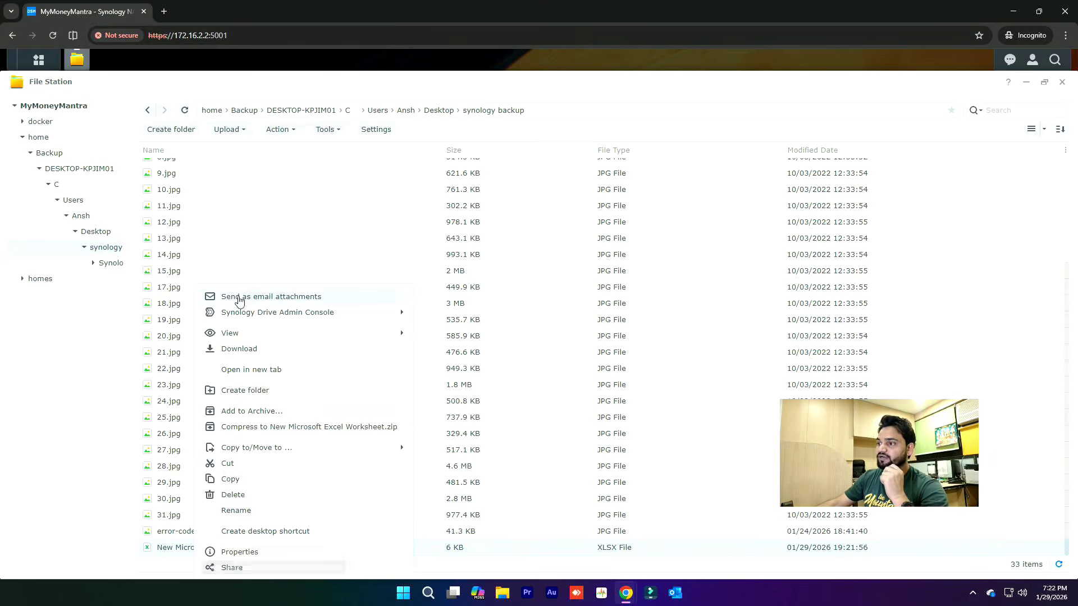
{"action": "mouse_move", "coordinate": [258, 335]}
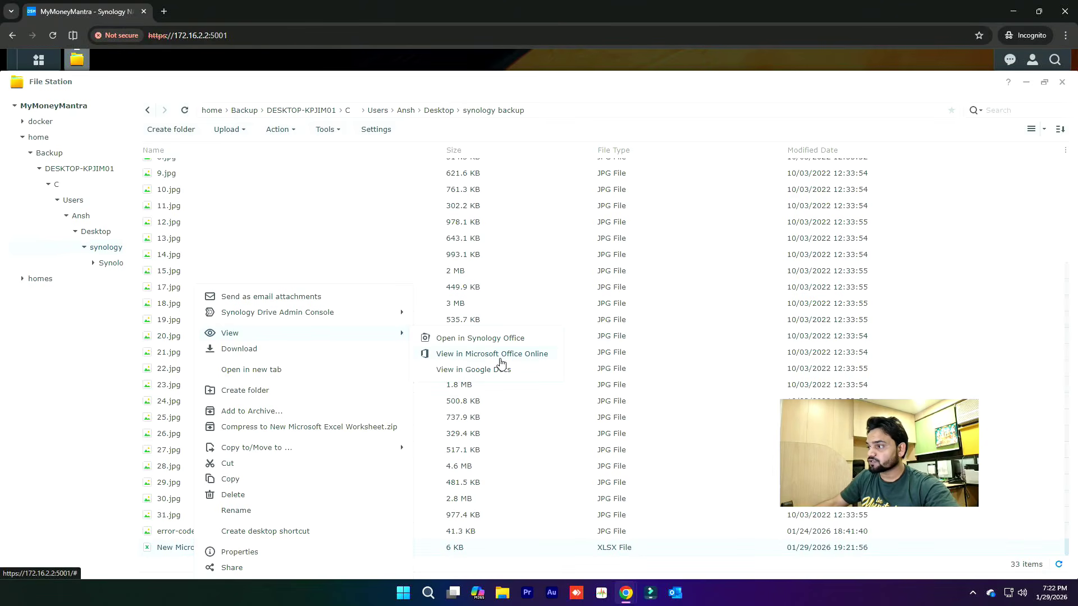
{"action": "left_click", "coordinate": [501, 363]}
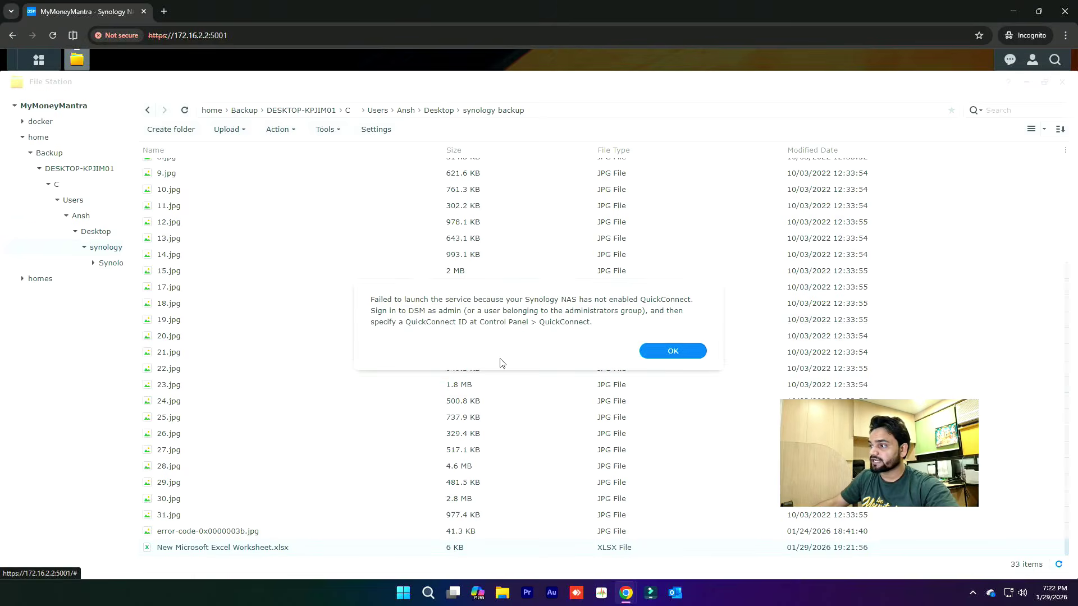
{"action": "left_click", "coordinate": [692, 360]}
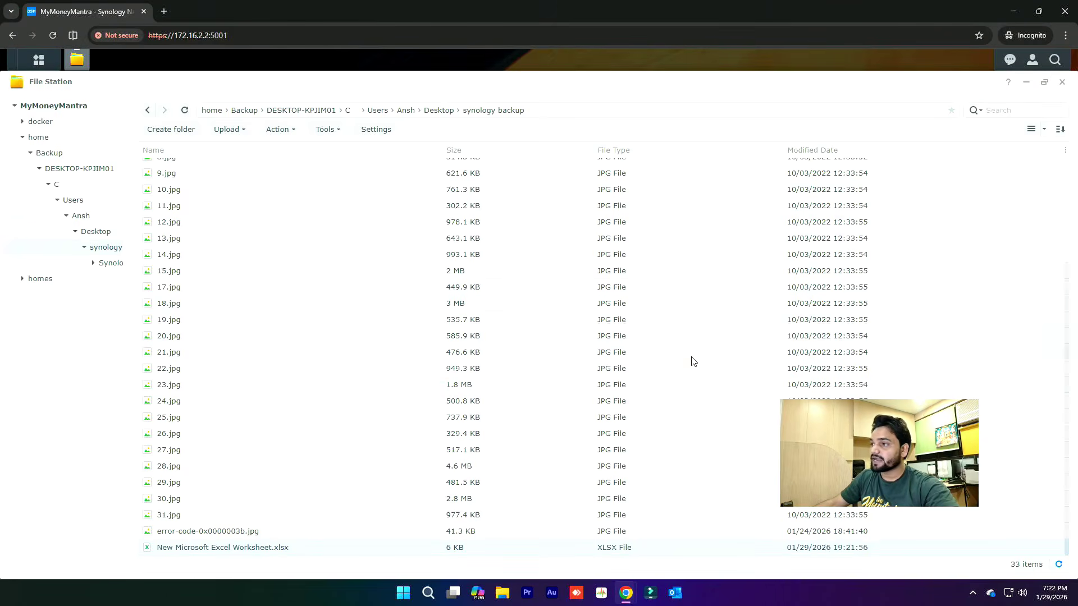
- In the administrator's DSM Control Panel, view the Synology Account sign-in option, close its sign-in window, and return to File Station
{"action": "left_click", "coordinate": [45, 67]}
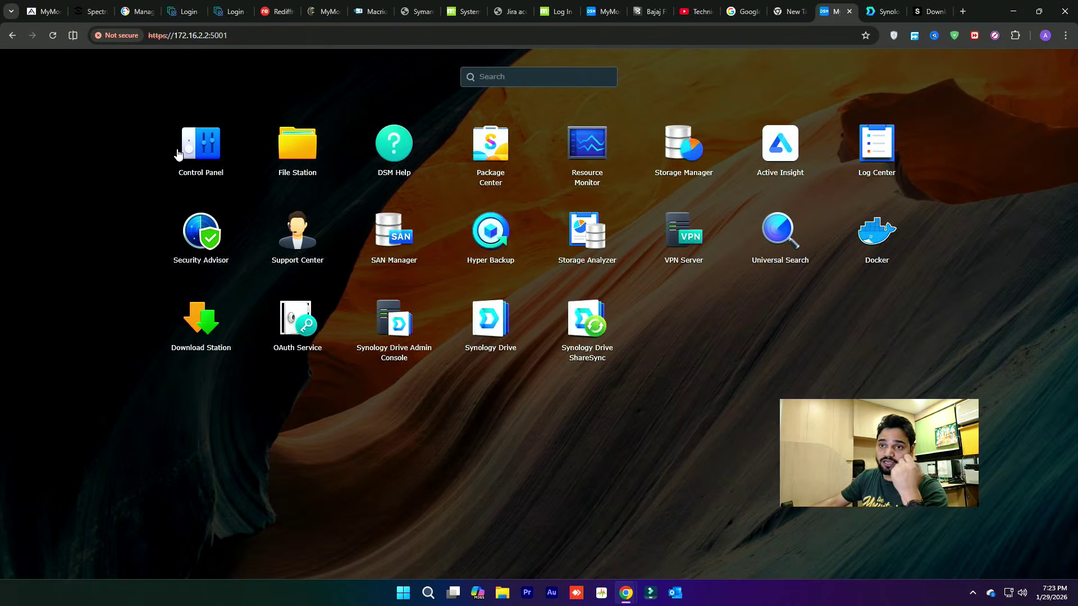
{"action": "left_click", "coordinate": [180, 154]}
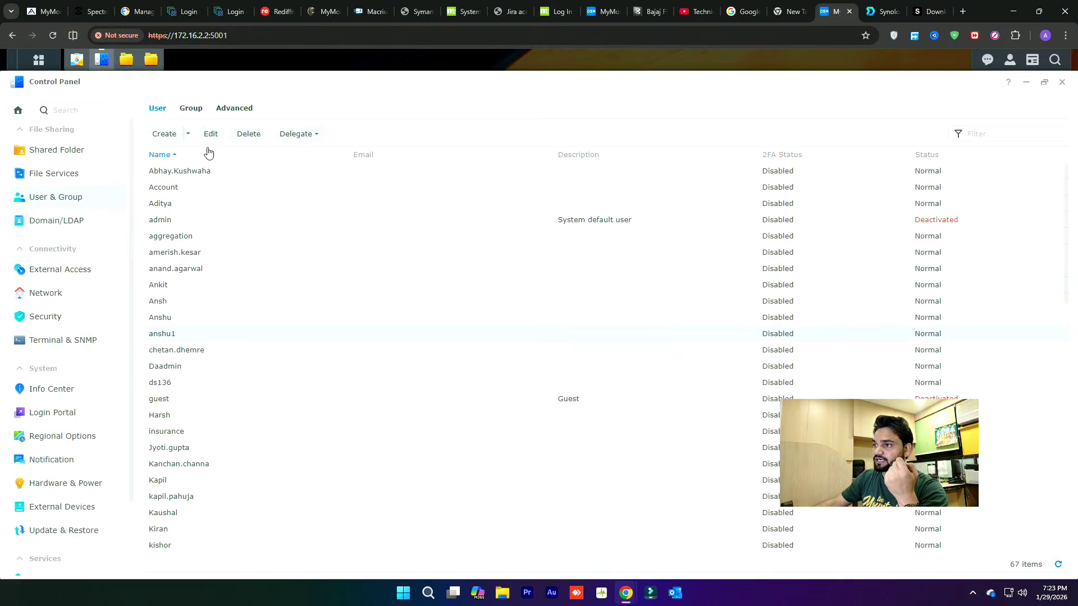
{"action": "scroll", "coordinate": [89, 415], "scroll_direction": "down", "scroll_amount": 2}
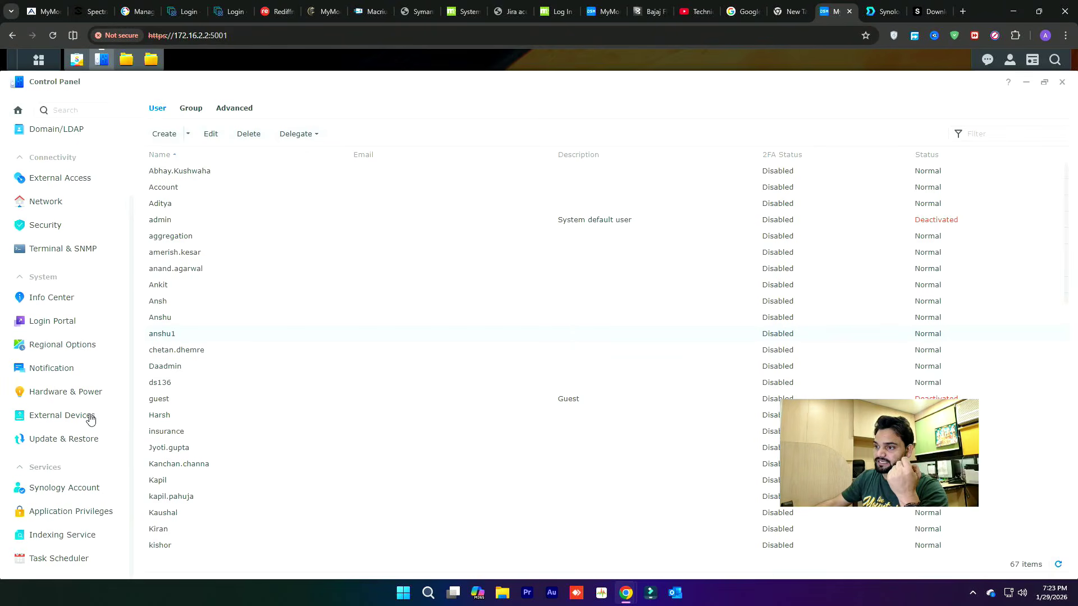
{"action": "left_click", "coordinate": [72, 490]}
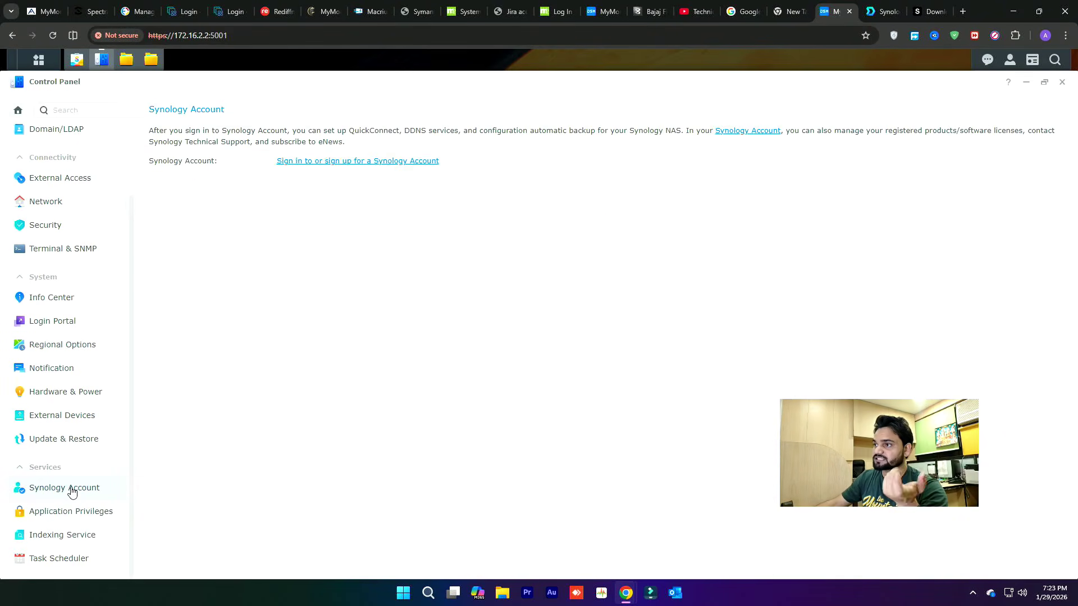
{"action": "left_click", "coordinate": [322, 163]}
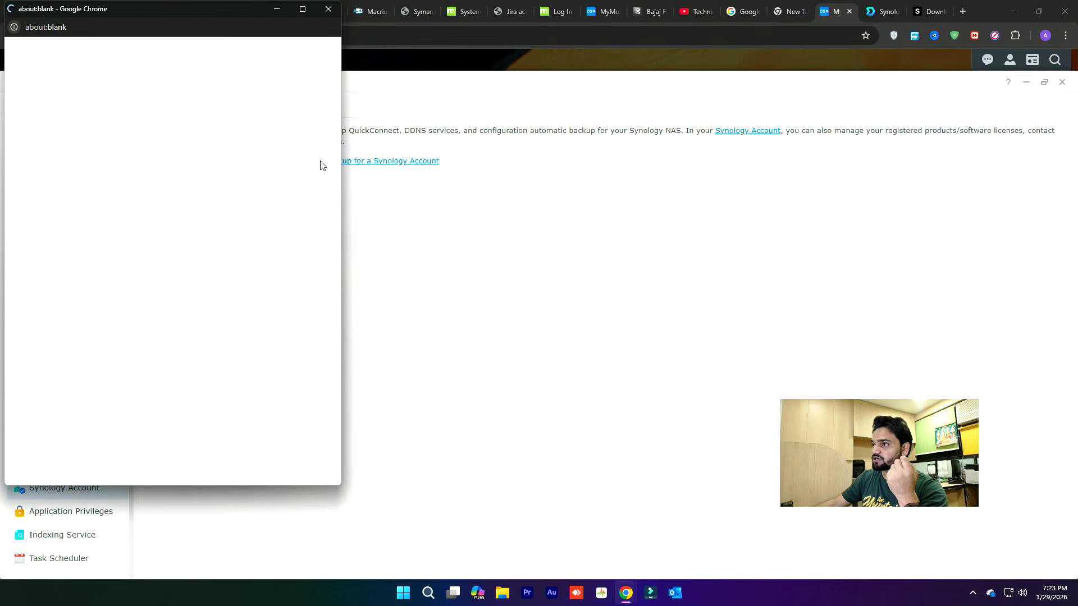
{"action": "left_click", "coordinate": [327, 9]}
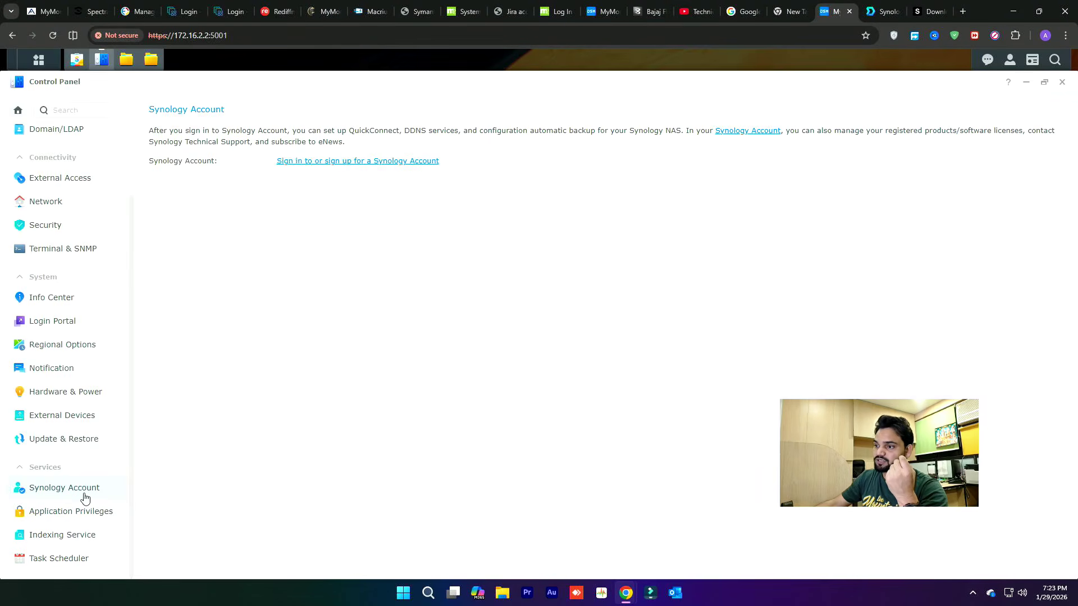
{"action": "left_click", "coordinate": [1013, 11]}
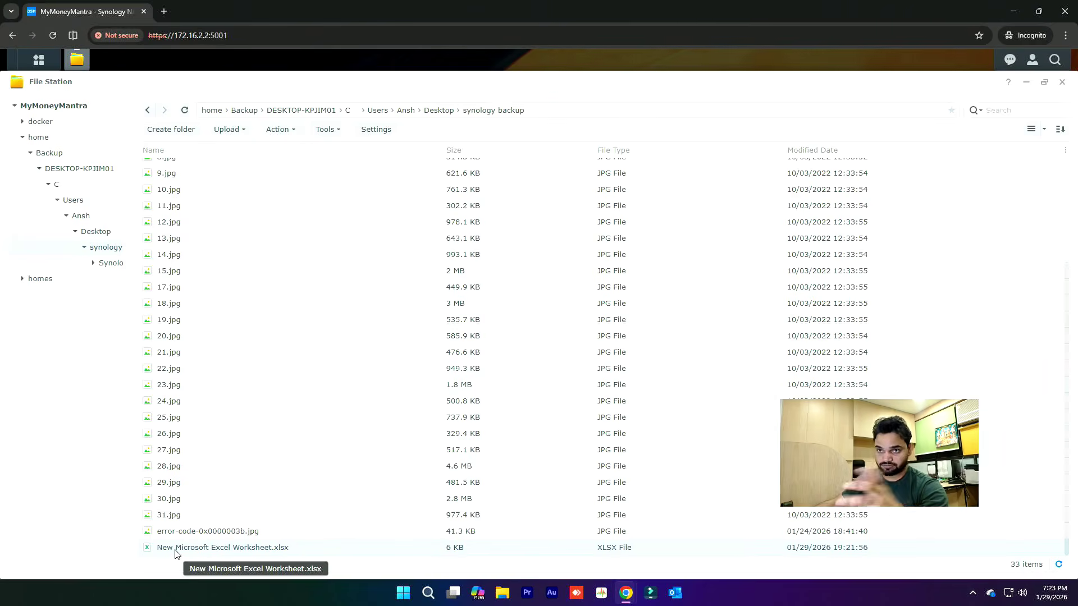
- Open New Microsoft Excel Worksheet.xlsx in Synology Office and import it as an editable file saved in My Drive
{"action": "right_click", "coordinate": [176, 553]}
{"action": "mouse_move", "coordinate": [265, 312]}
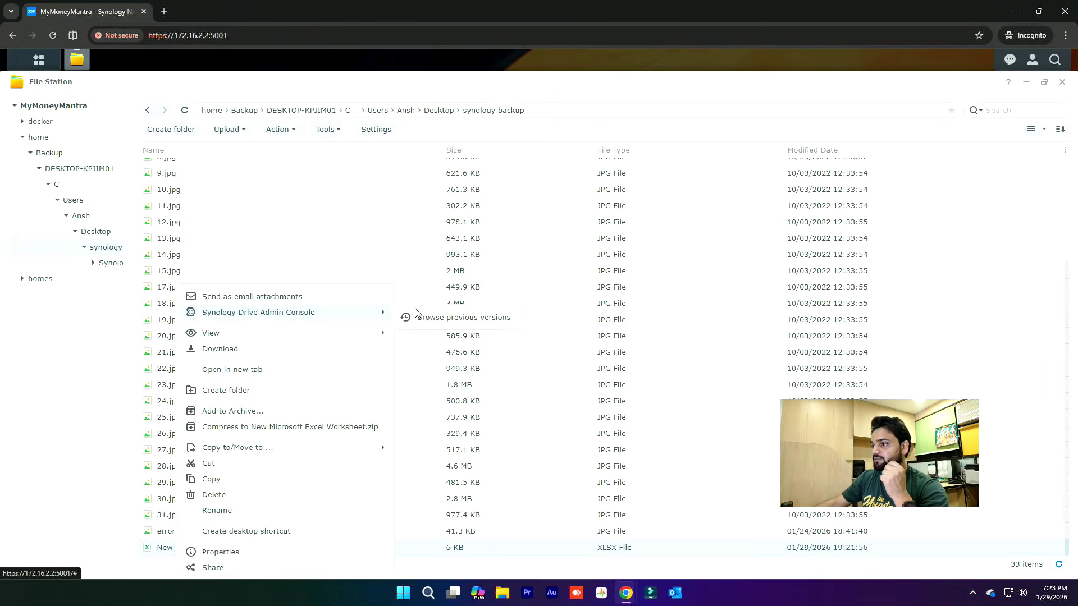
{"action": "mouse_move", "coordinate": [256, 334]}
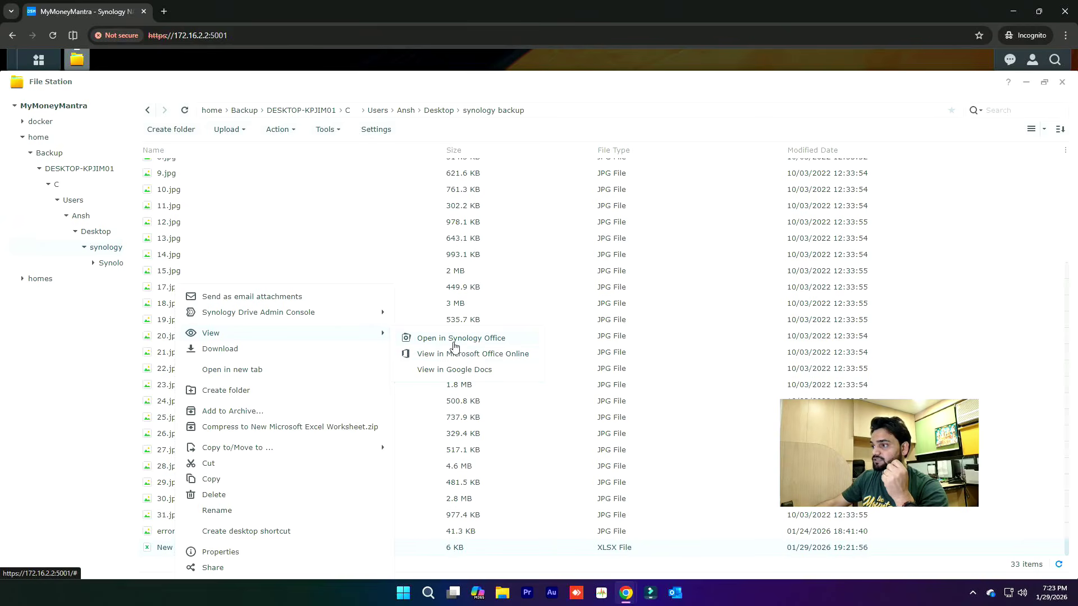
{"action": "left_click", "coordinate": [461, 339]}
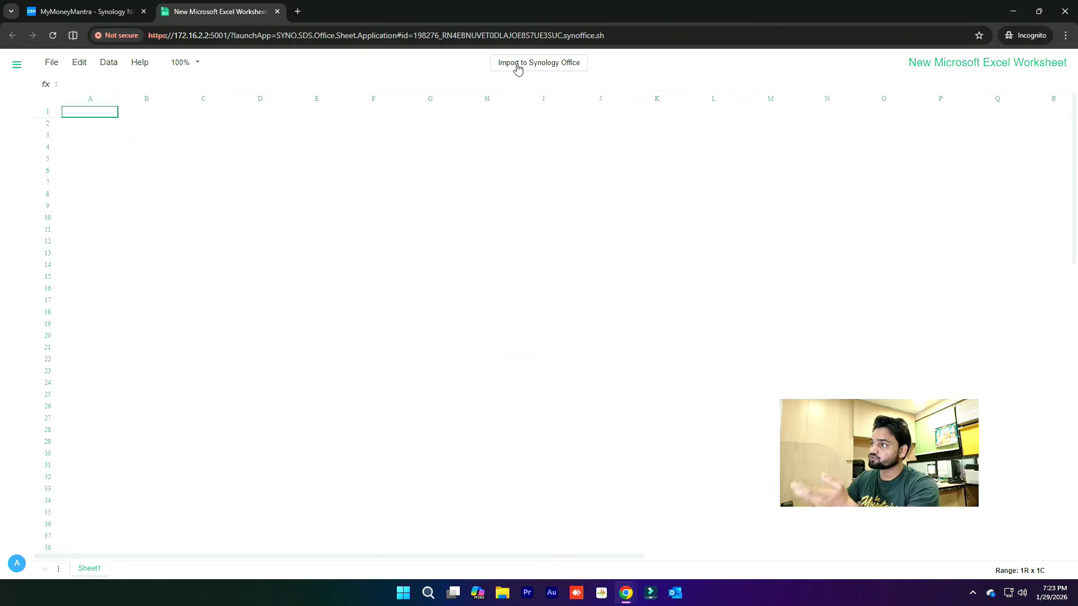
{"action": "left_click", "coordinate": [517, 68]}
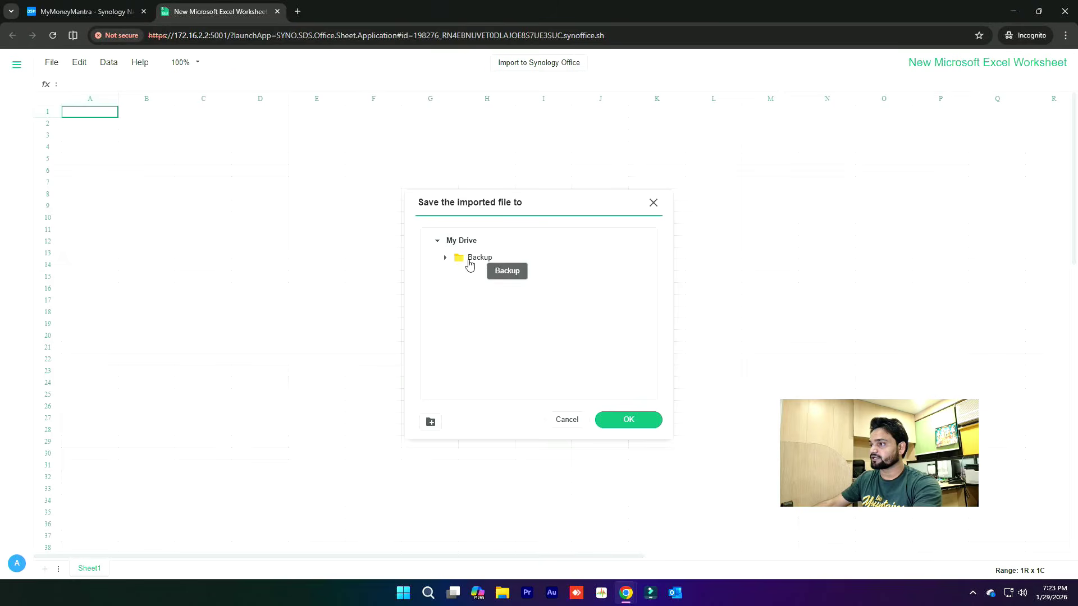
{"action": "left_click", "coordinate": [632, 421]}
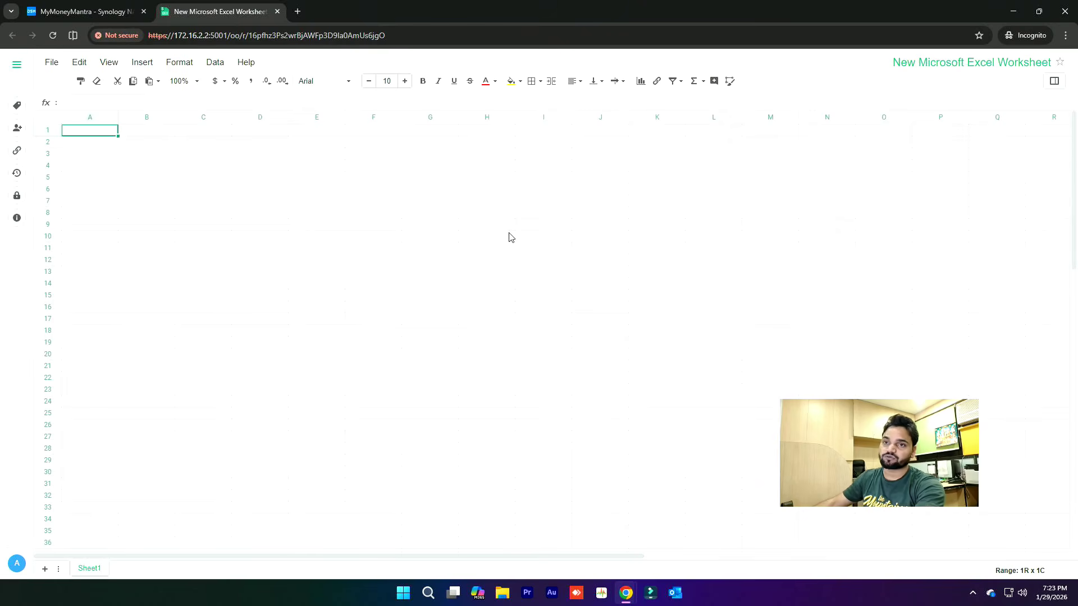
- Return from the imported spreadsheet to the DSM page and view the applications available in its main menu
{"action": "left_click", "coordinate": [51, 6]}
{"action": "left_click", "coordinate": [191, 7]}
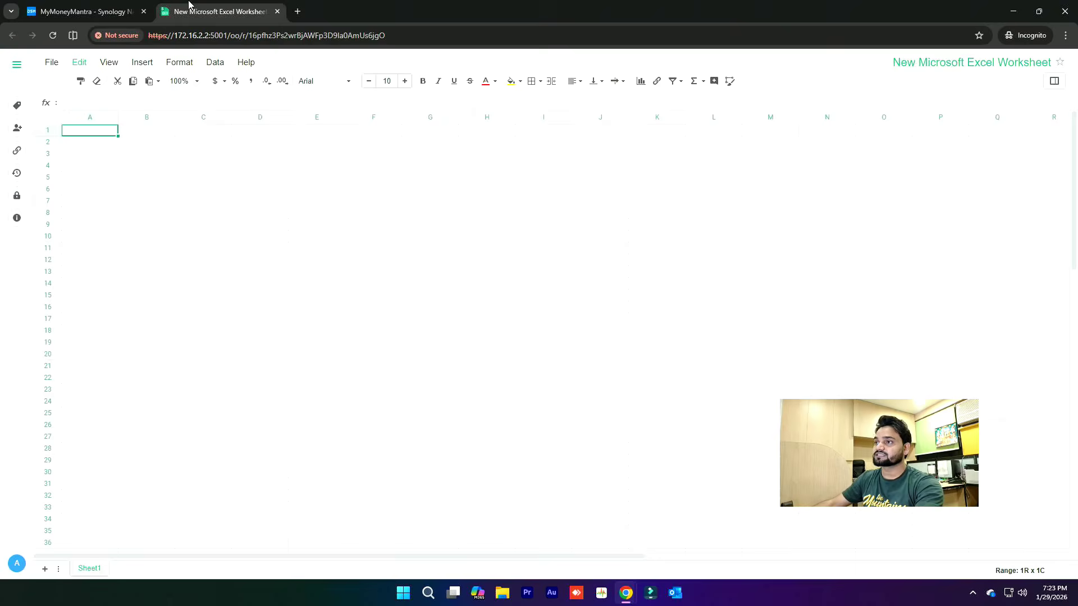
{"action": "left_click", "coordinate": [107, 10]}
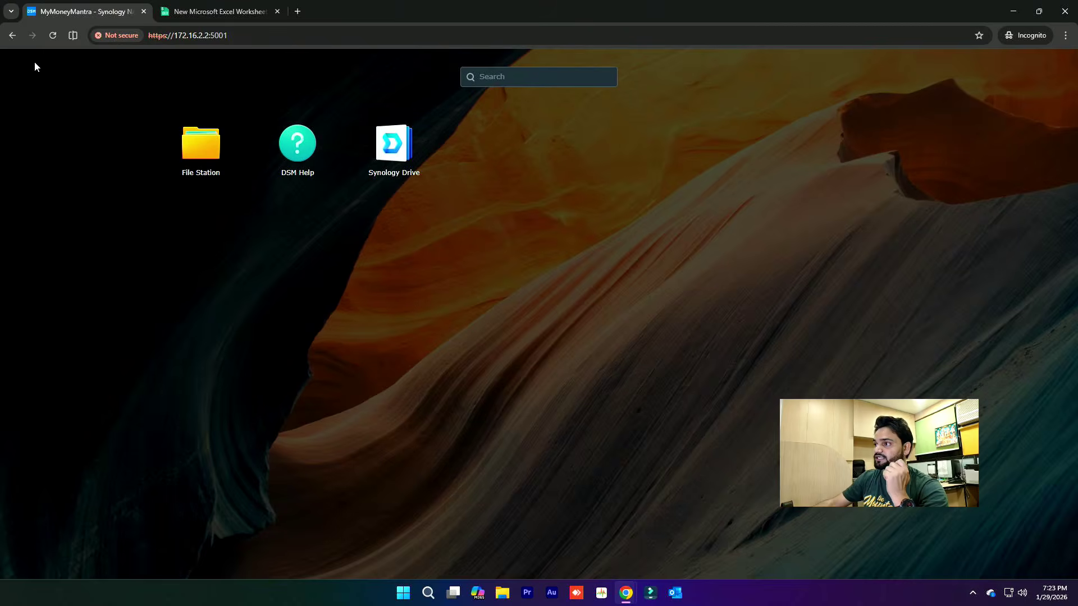
{"action": "left_click", "coordinate": [36, 60]}
- Show the Windows desktop and review the recently changed files and notifications in Synology Drive Client's status pop-up
{"action": "left_click", "coordinate": [1076, 595]}
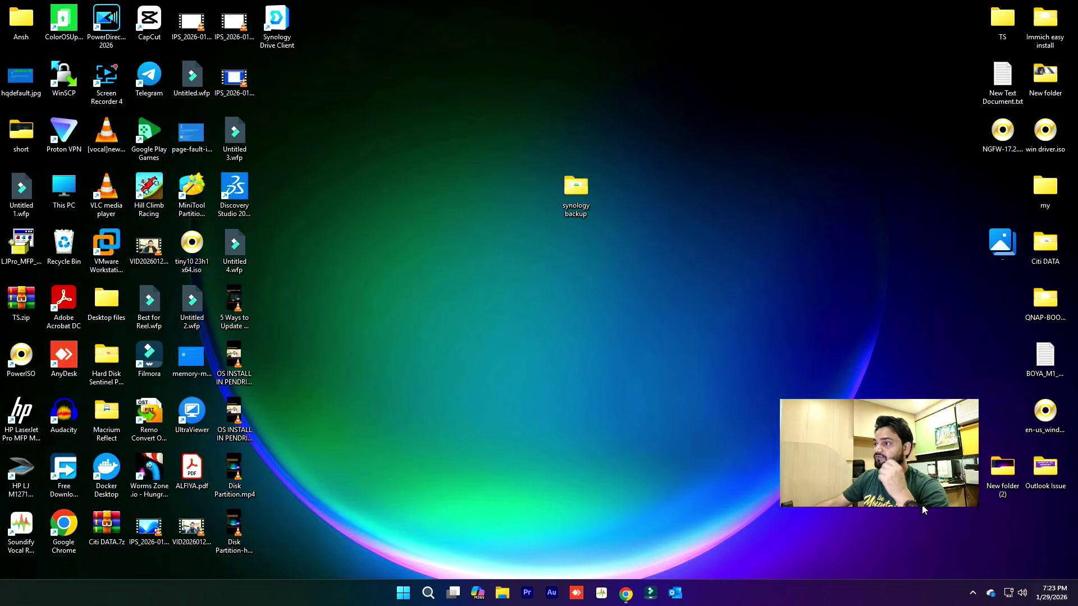
{"action": "left_click", "coordinate": [972, 593]}
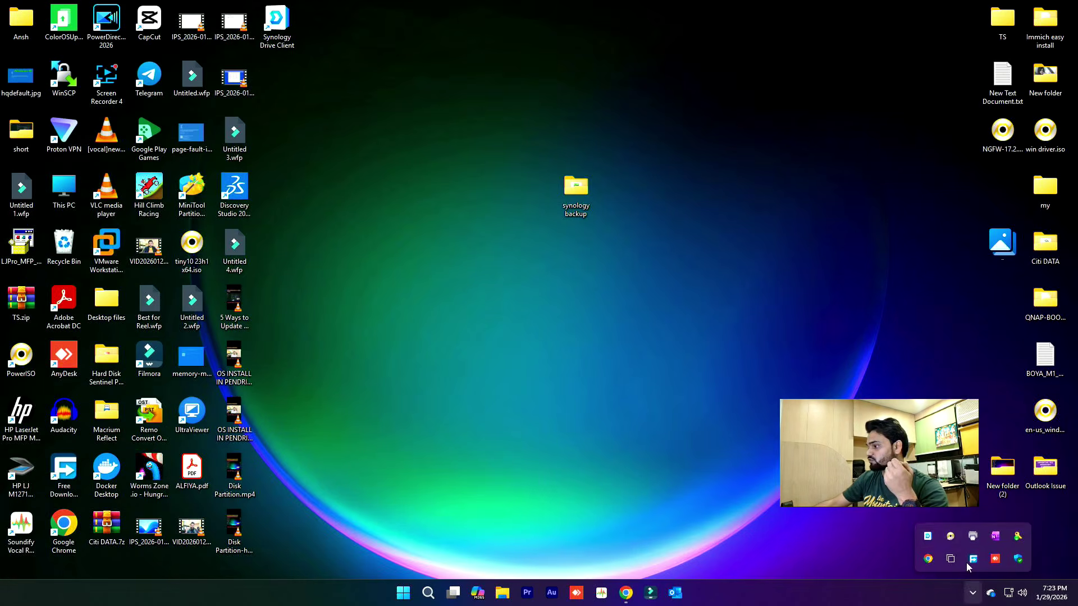
{"action": "left_click", "coordinate": [929, 537]}
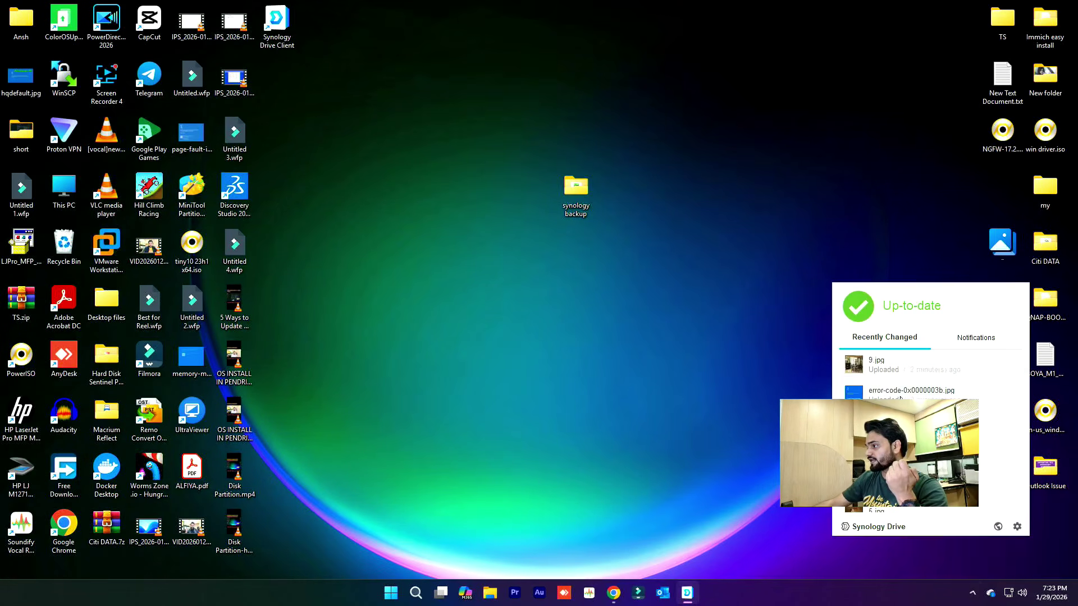
{"action": "scroll", "coordinate": [929, 376], "scroll_direction": "down", "scroll_amount": 3}
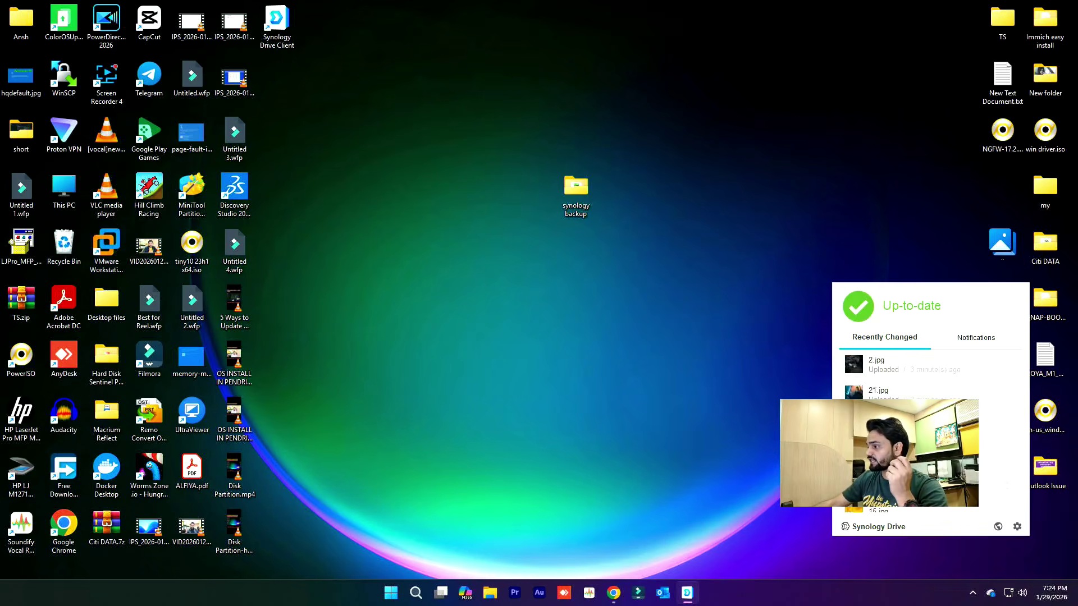
{"action": "scroll", "coordinate": [929, 371], "scroll_direction": "up", "scroll_amount": 3}
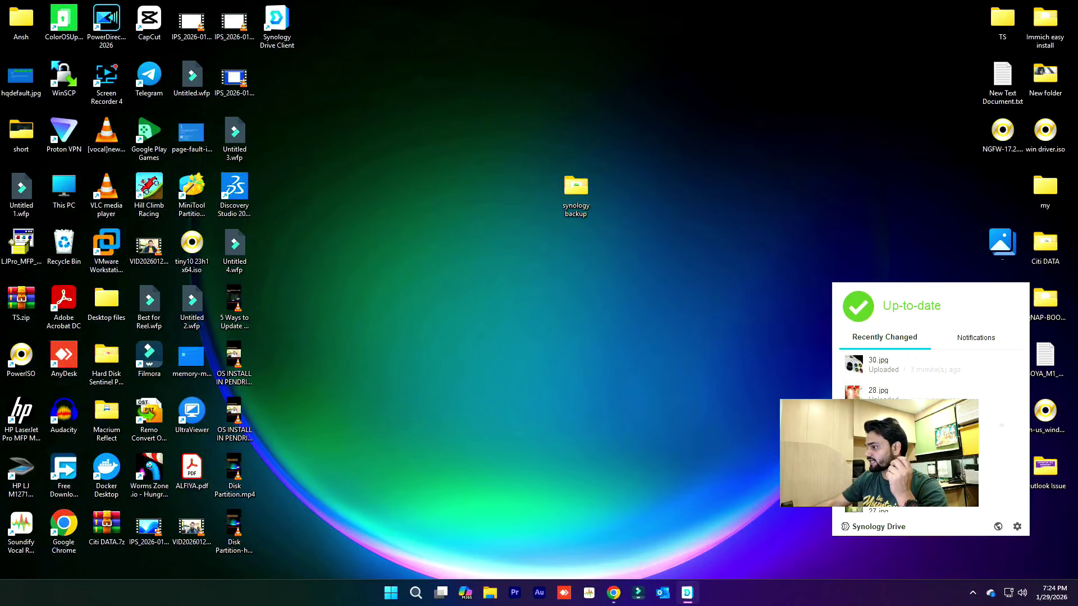
{"action": "left_click", "coordinate": [962, 338]}
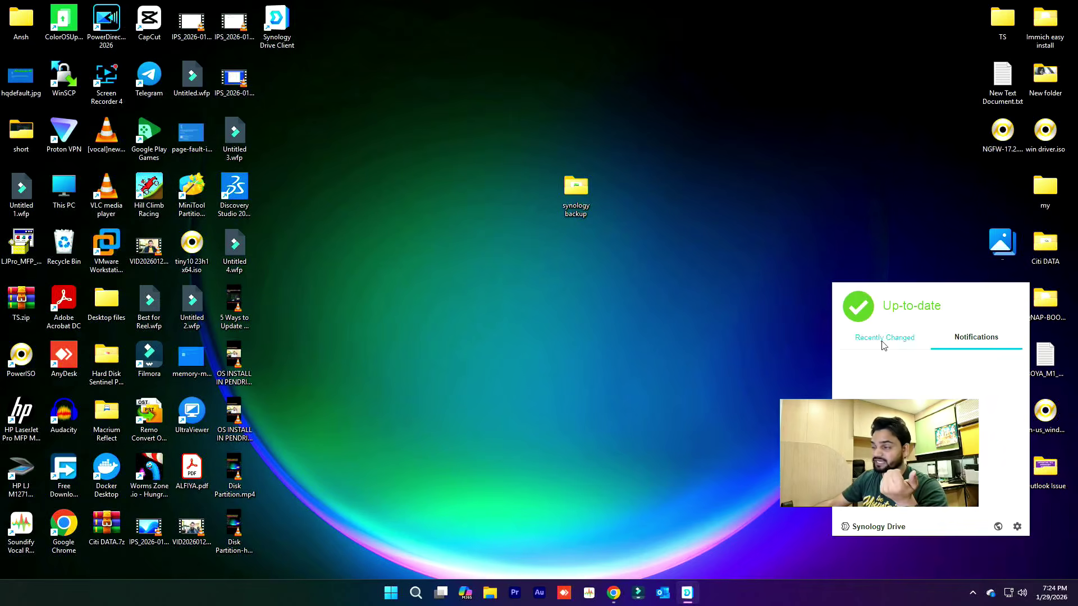
{"action": "left_click", "coordinate": [883, 343]}
{"action": "left_click", "coordinate": [963, 344]}
- Bring up the full Synology Drive Client window and examine its logs for all tasks and events
{"action": "left_click", "coordinate": [1017, 527]}
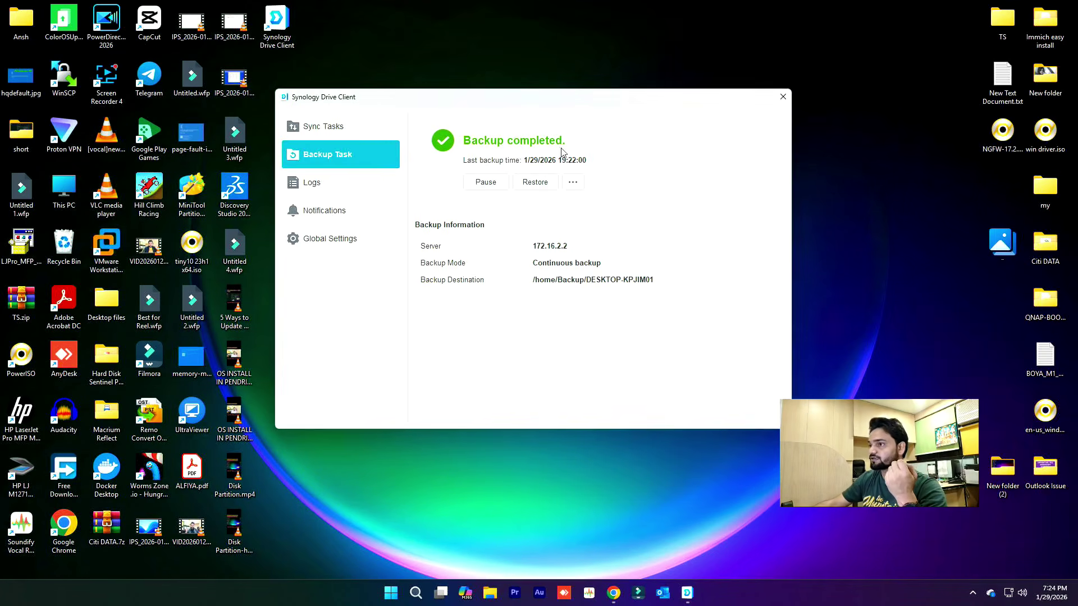
{"action": "left_click", "coordinate": [317, 189]}
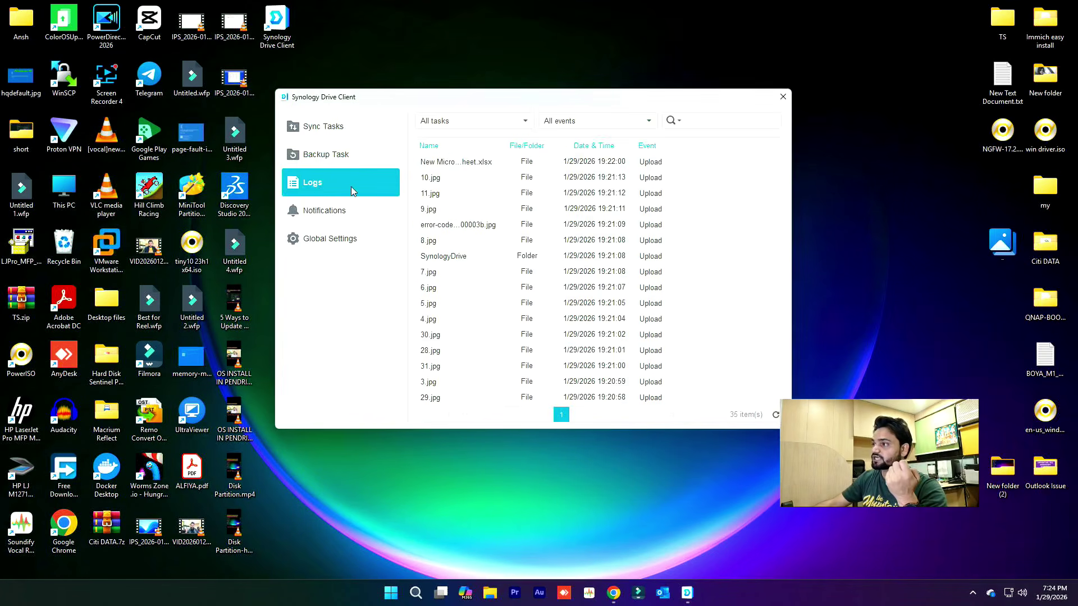
{"action": "scroll", "coordinate": [567, 267], "scroll_direction": "down", "scroll_amount": 5}
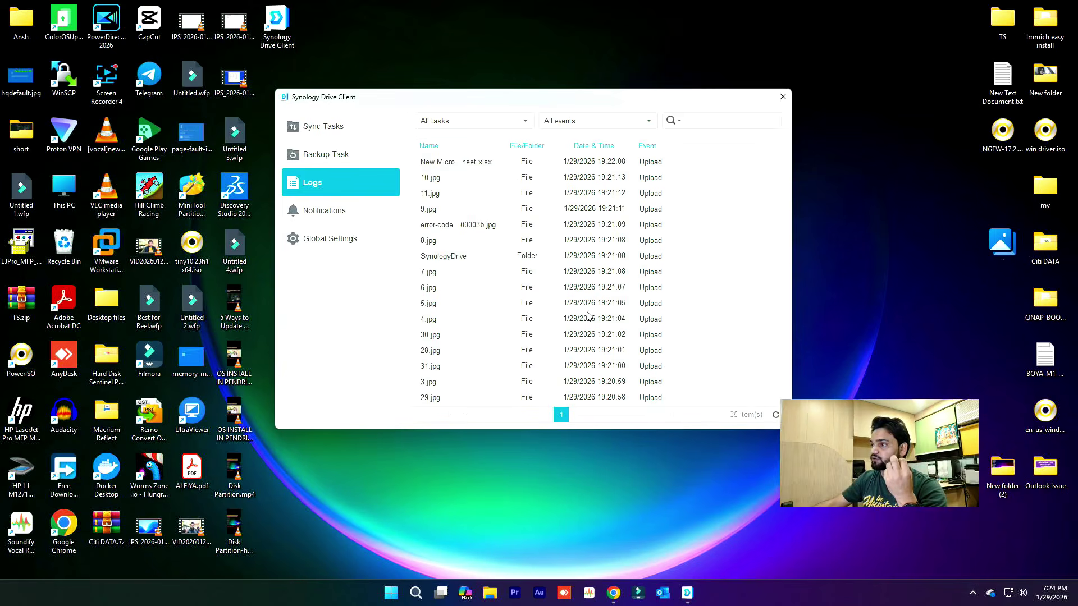
{"action": "scroll", "coordinate": [587, 313], "scroll_direction": "up", "scroll_amount": 3}
{"action": "scroll", "coordinate": [539, 320], "scroll_direction": "up", "scroll_amount": 3}
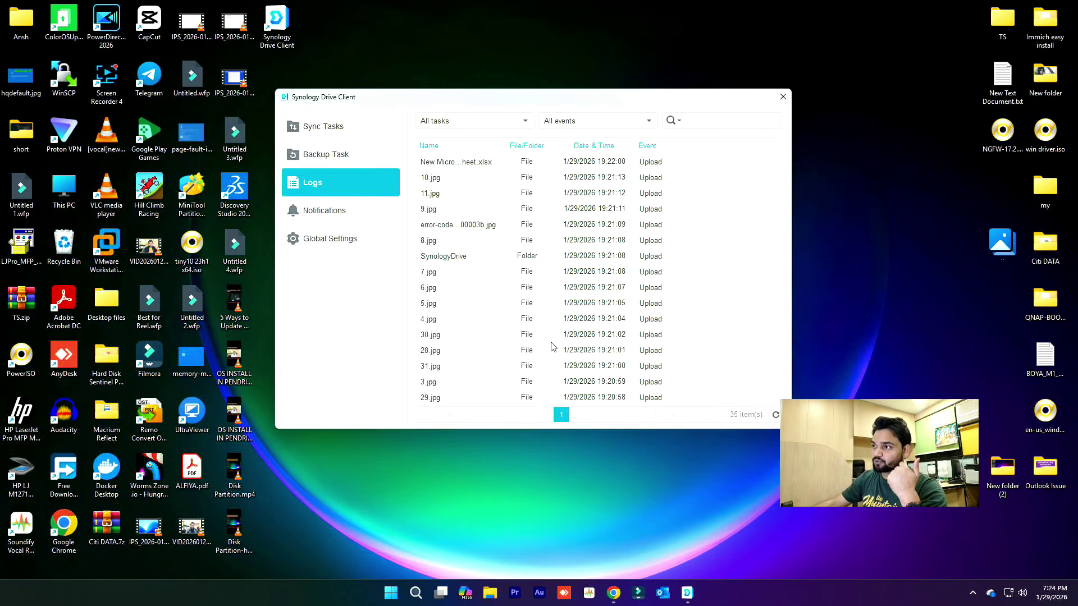
- Check the client's Sync Tasks and Backup Task pages, close the window, and open the Desktop's synology backup folder
{"action": "left_click", "coordinate": [319, 136]}
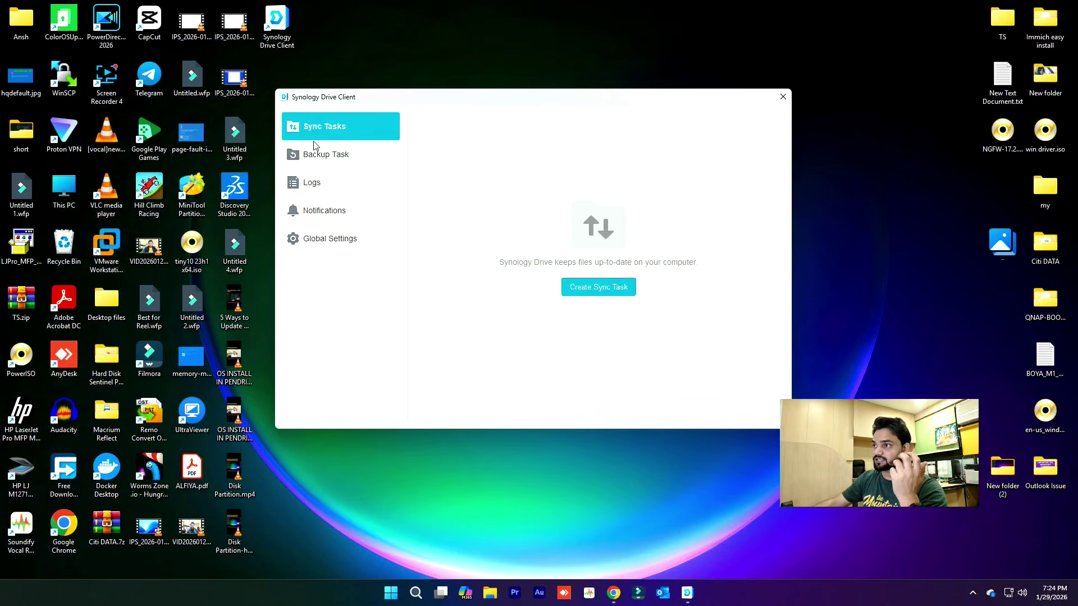
{"action": "left_click", "coordinate": [316, 150]}
{"action": "left_click", "coordinate": [783, 96]}
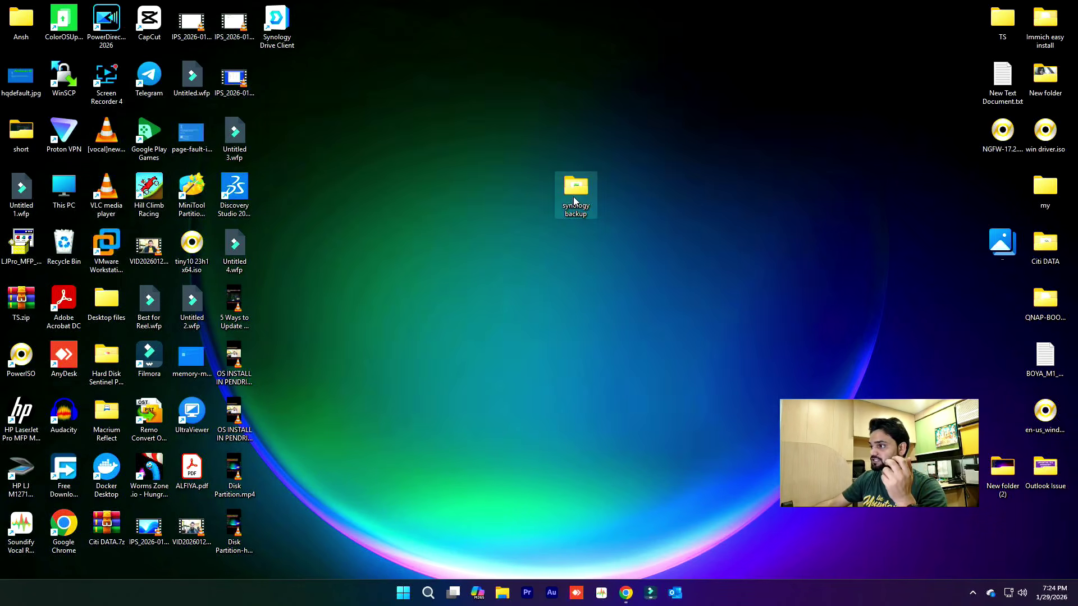
{"action": "double_click", "coordinate": [575, 191]}
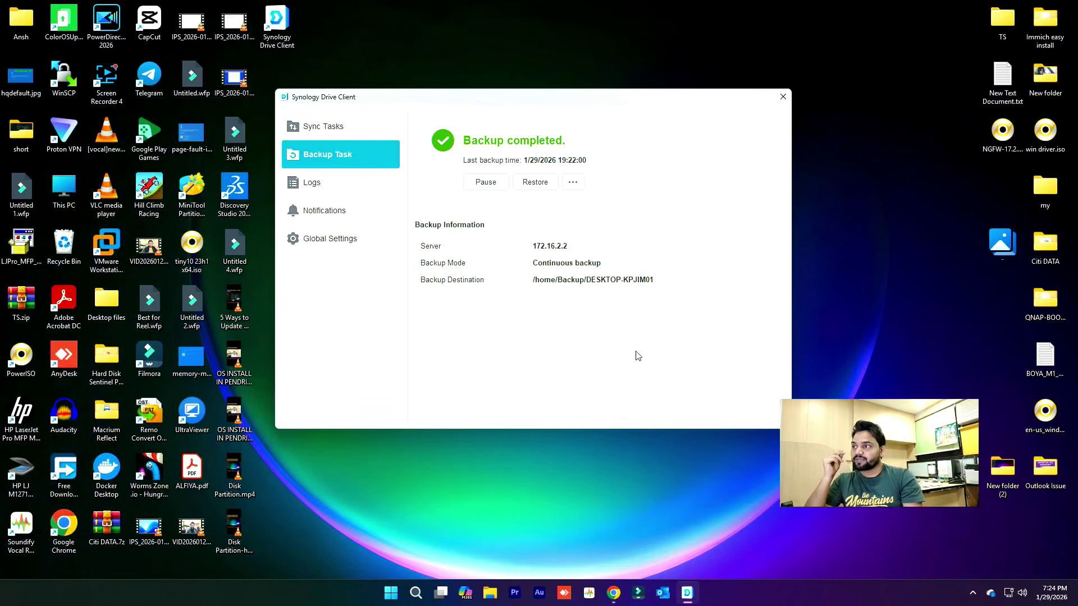